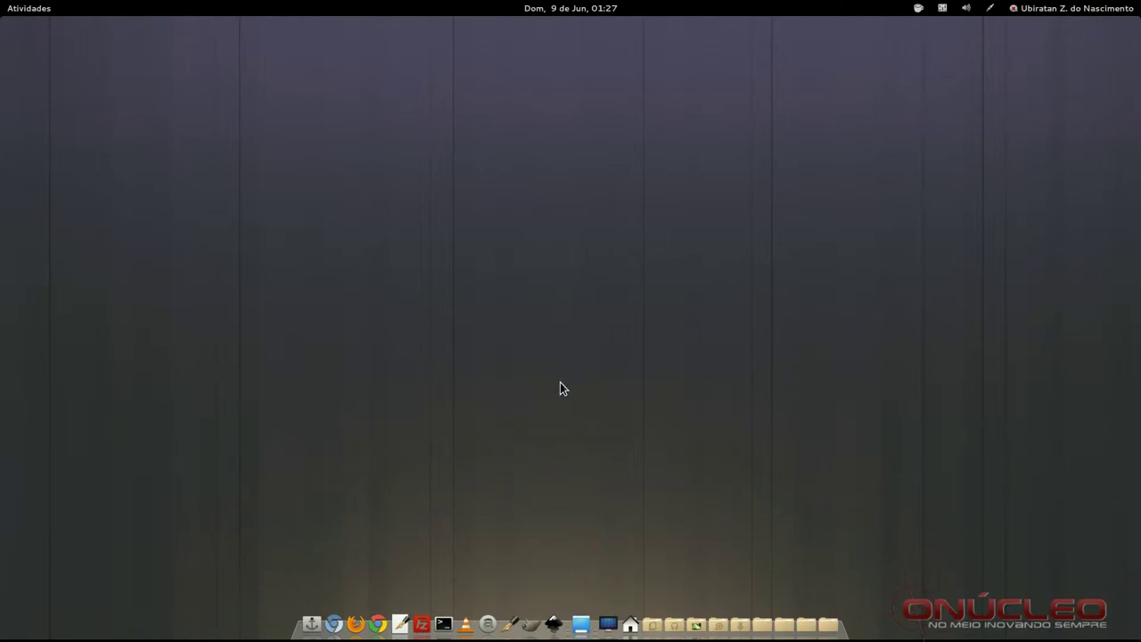
Launch Inkscape from the dock to get a blank 'Novo documento 1'
{"action": "left_click", "coordinate": [553, 621]}
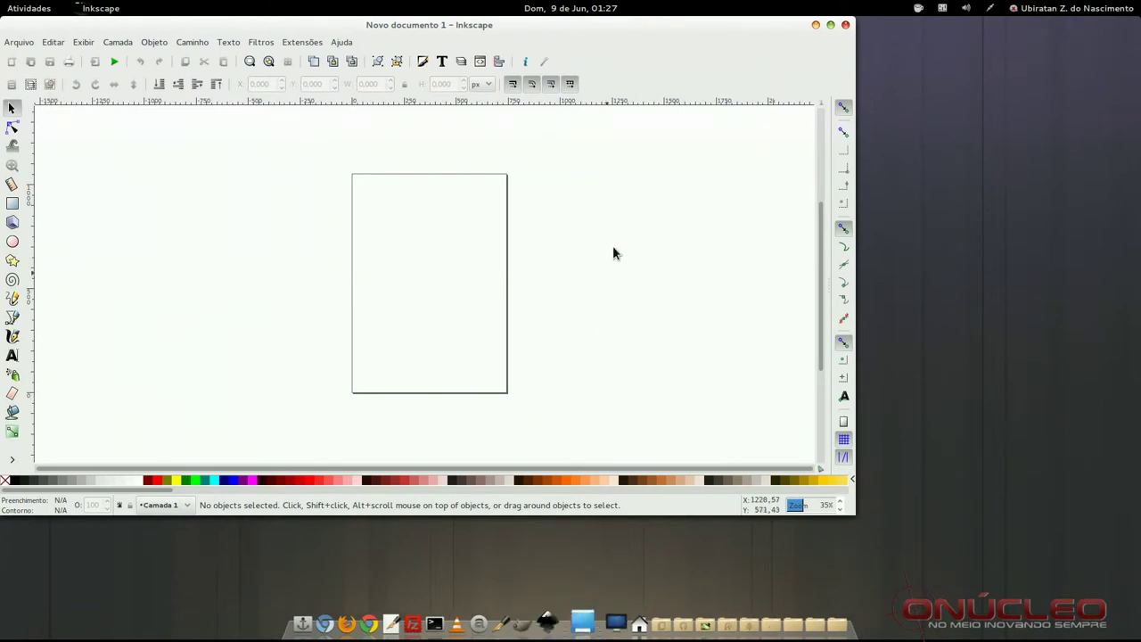
Maximize the Inkscape window and zoom the page to fit the window (key 5)
{"action": "left_click", "coordinate": [830, 26]}
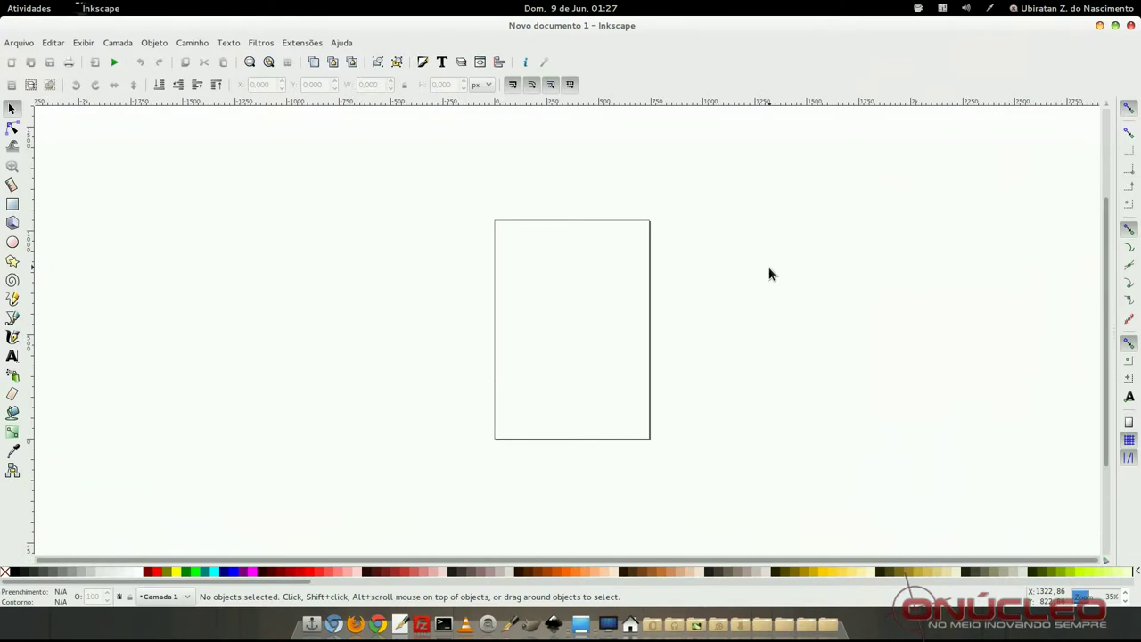
{"action": "key", "text": "5"}
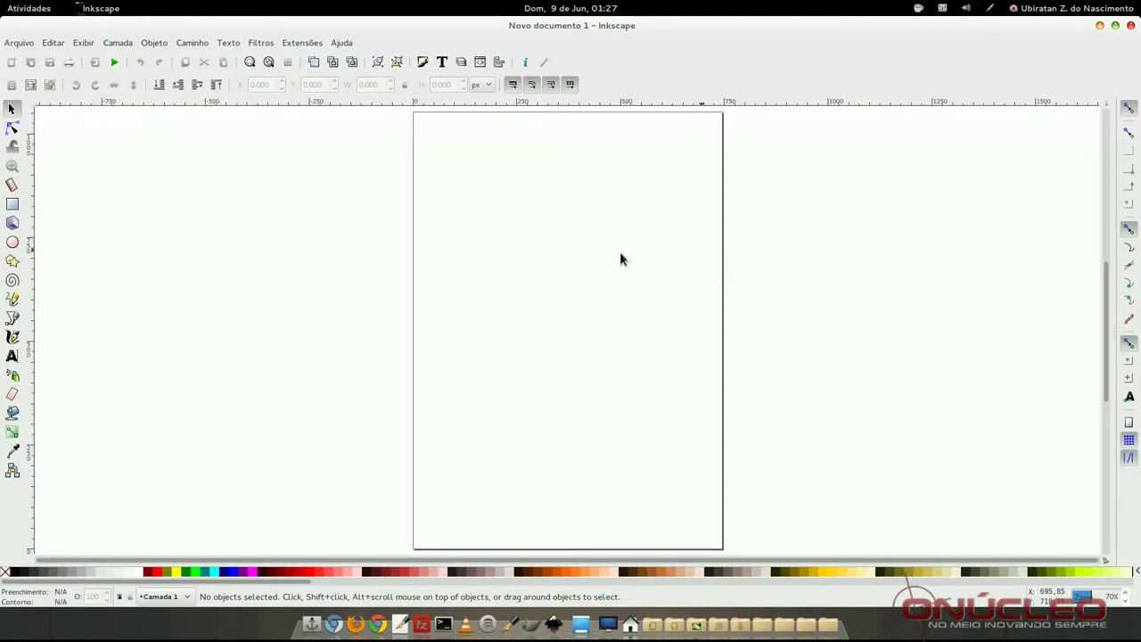
{"action": "left_click", "coordinate": [55, 42]}
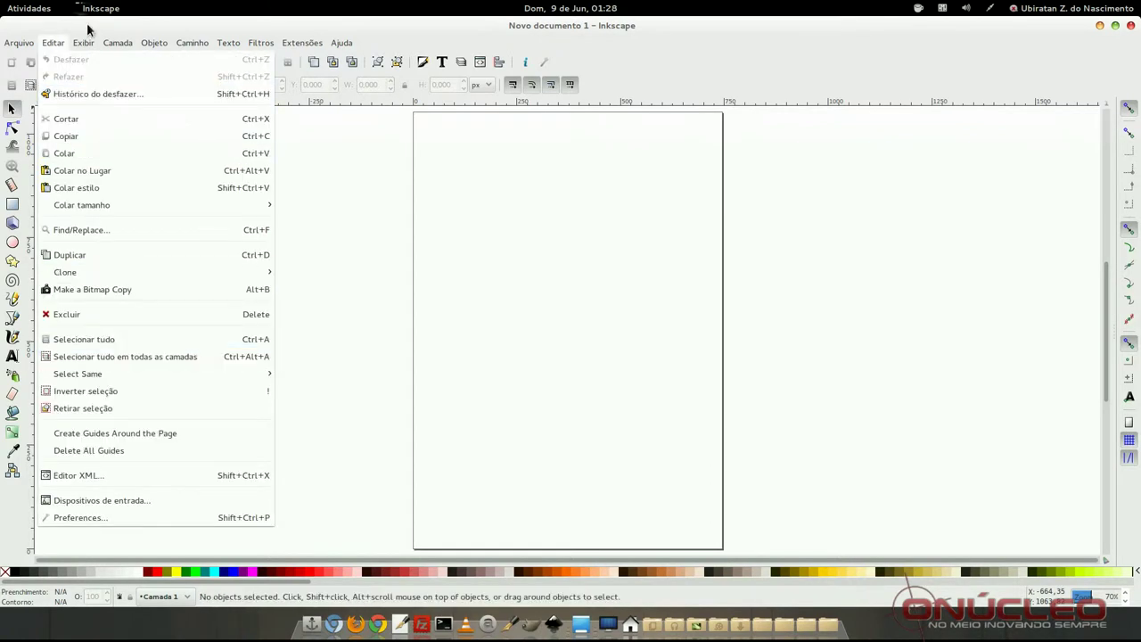
{"action": "left_click", "coordinate": [117, 408]}
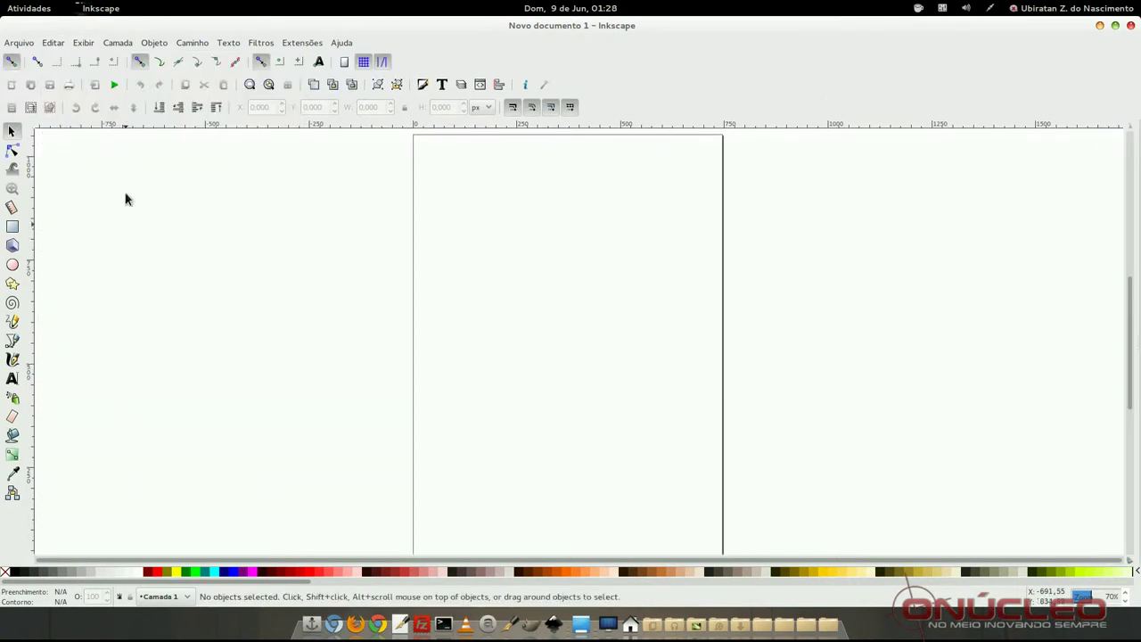
{"action": "left_click", "coordinate": [83, 42]}
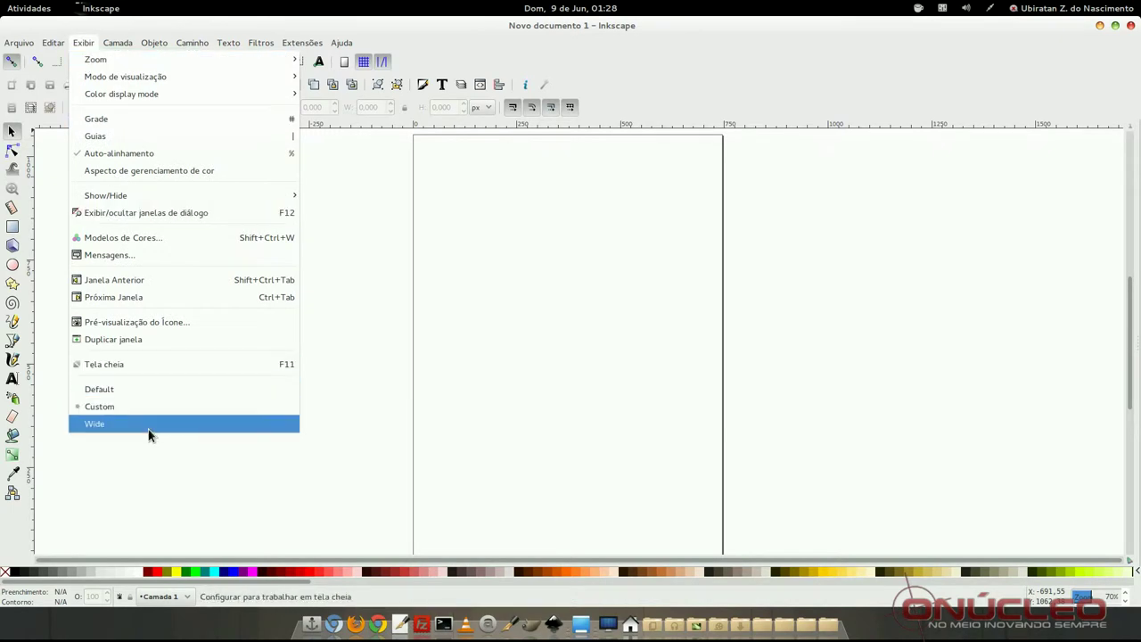
{"action": "left_click", "coordinate": [147, 426]}
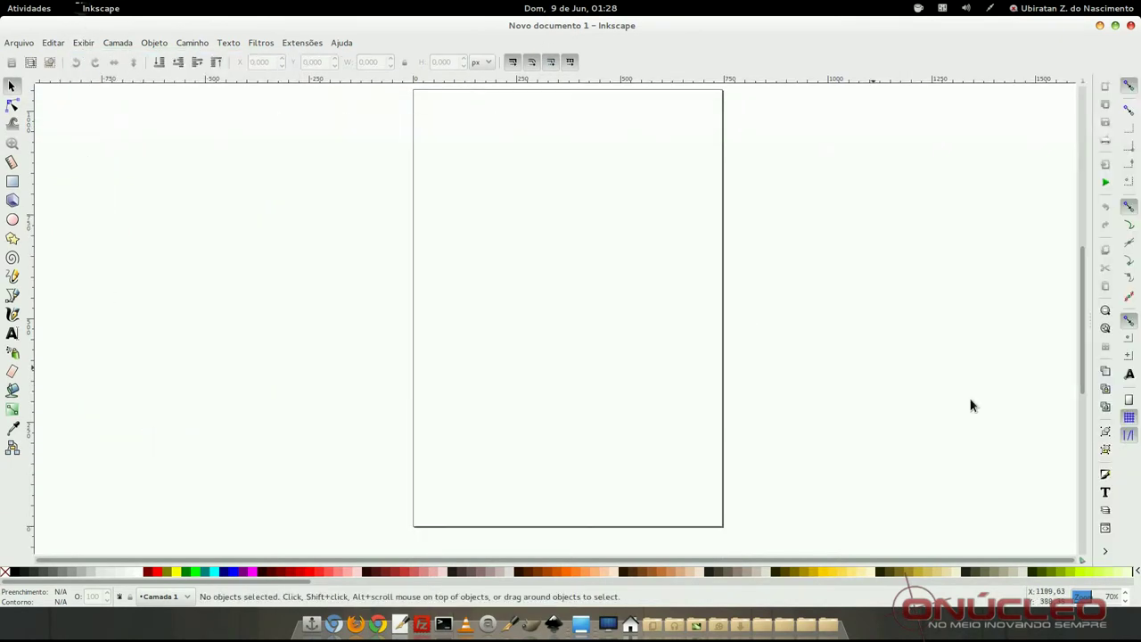
{"action": "left_click", "coordinate": [84, 42]}
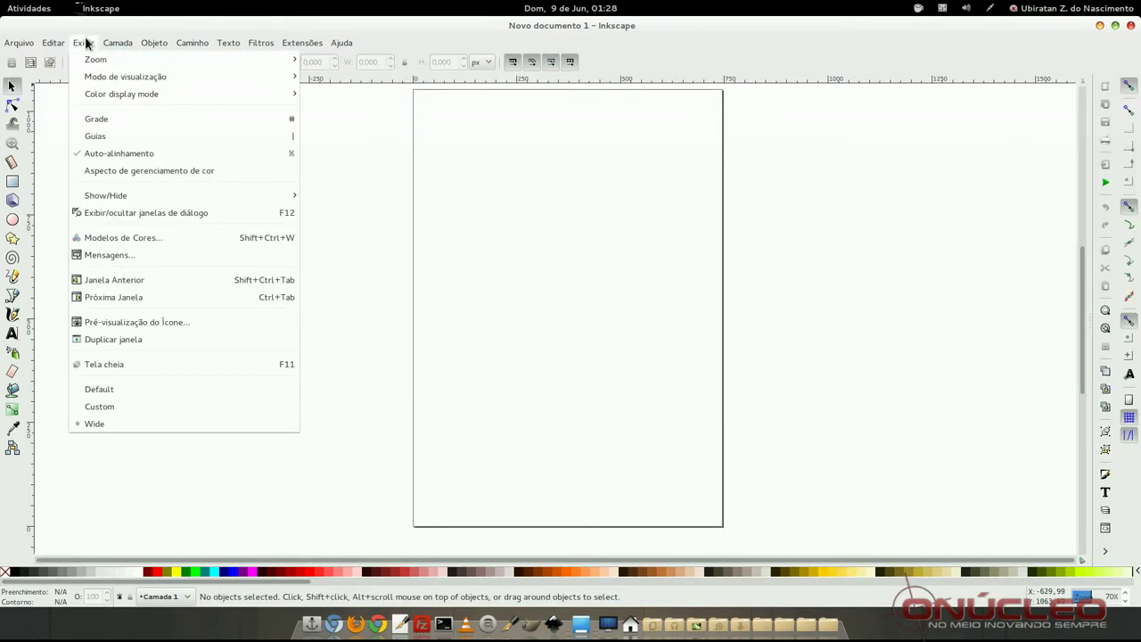
{"action": "left_click", "coordinate": [130, 391]}
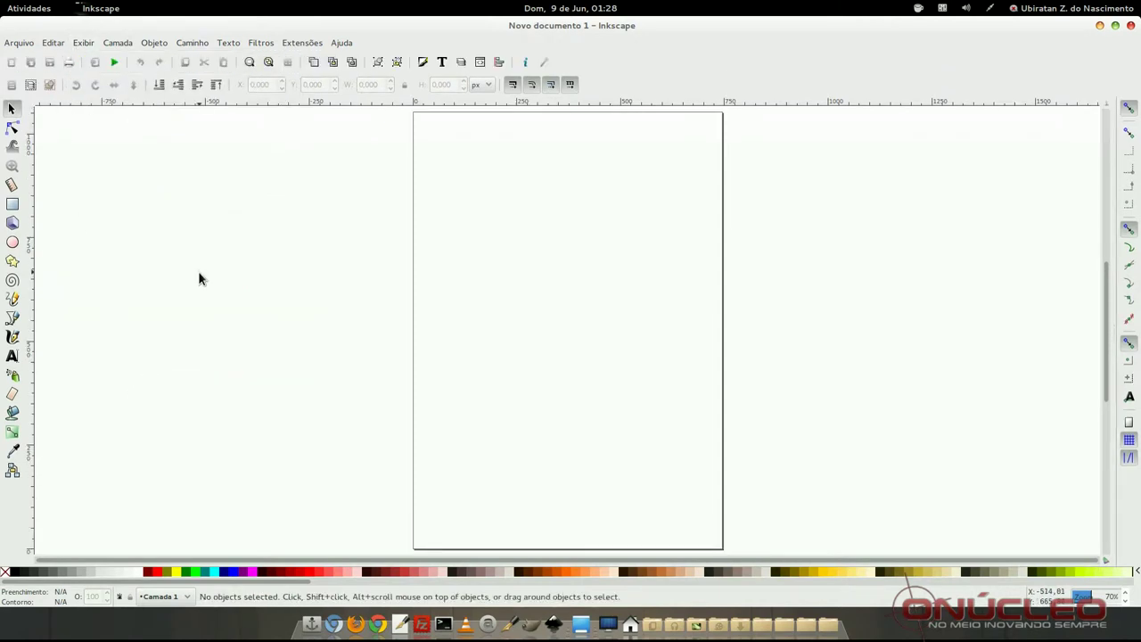
{"action": "key", "text": "F11"}
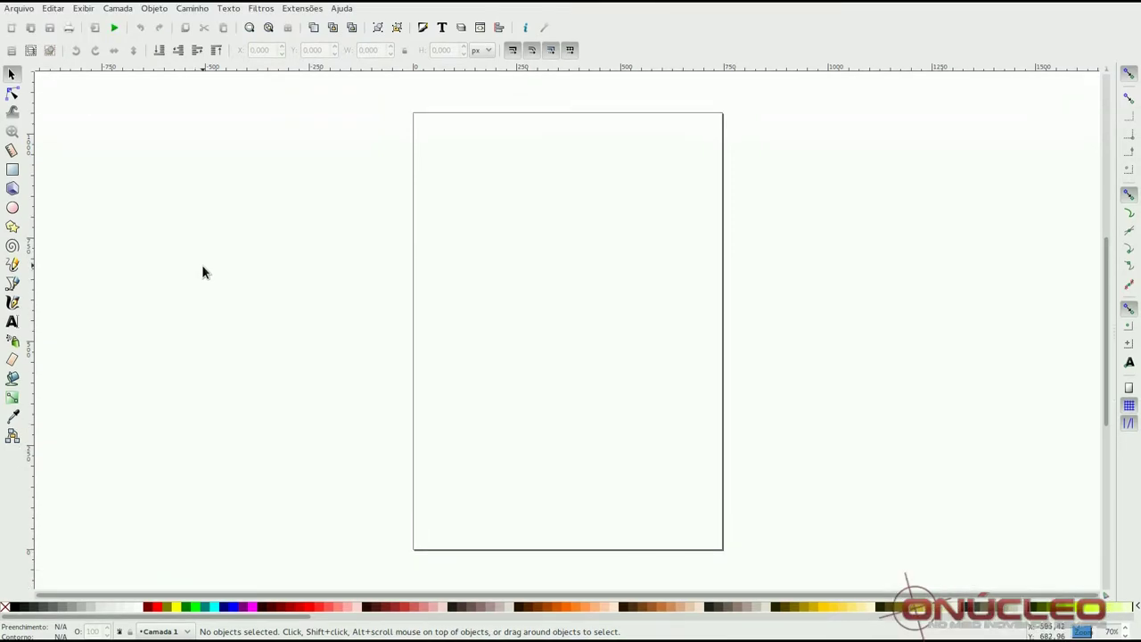
{"action": "key", "text": "F11"}
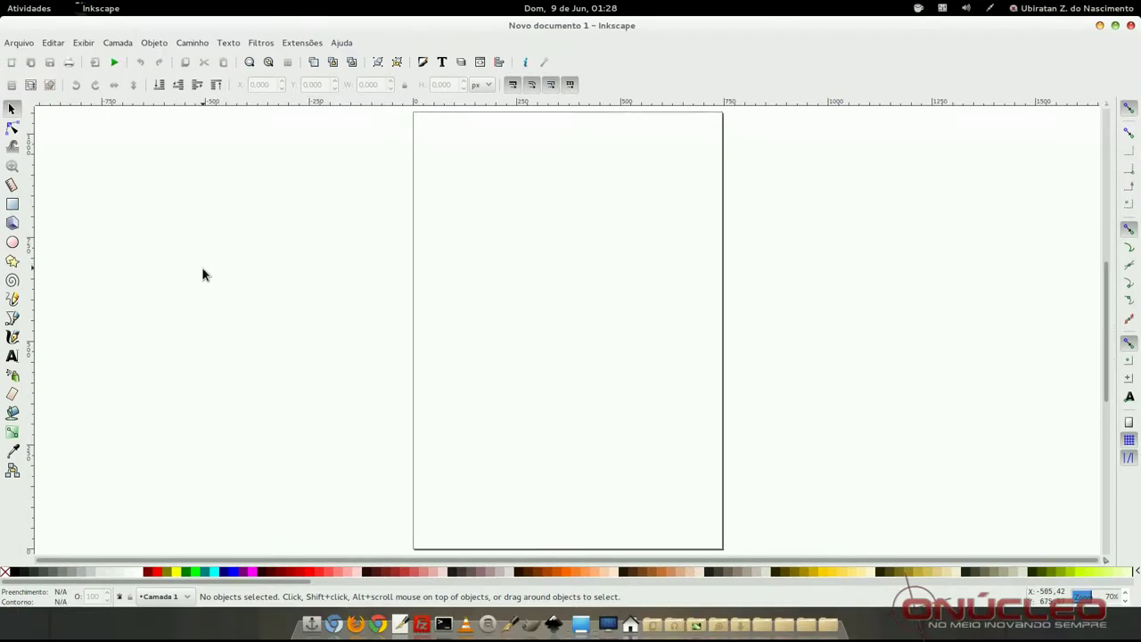
{"action": "key", "text": "F11"}
{"action": "key", "text": "F11"}
Draw a rectangle near the top of the page
{"action": "key", "text": "r"}
{"action": "left_click_drag", "start_coordinate": [455, 185], "coordinate": [651, 333]}
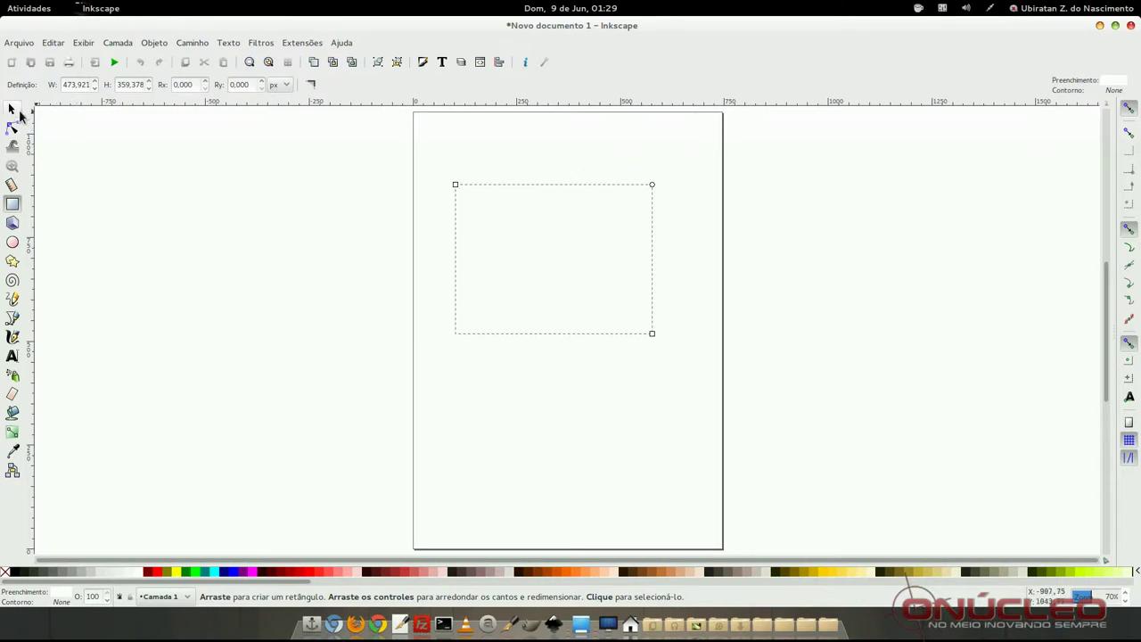
{"action": "left_click", "coordinate": [12, 110]}
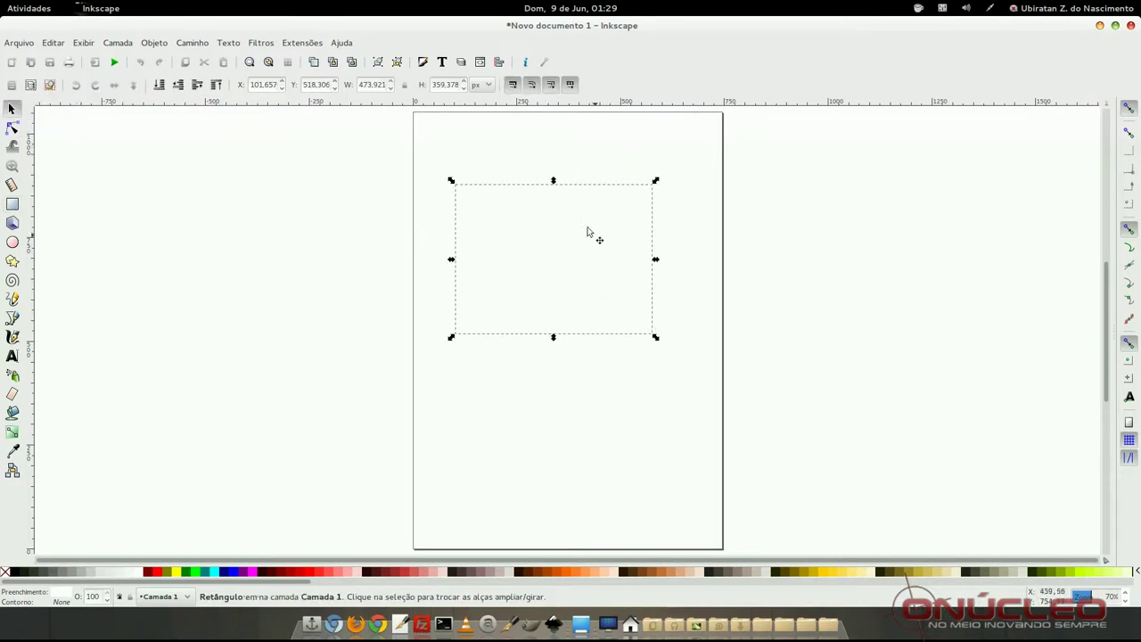
{"action": "mouse_move", "coordinate": [560, 238]}
{"action": "left_mouse_down"}
{"action": "mouse_move", "coordinate": [563, 305]}
{"action": "mouse_move", "coordinate": [555, 199]}
{"action": "mouse_move", "coordinate": [550, 236]}
{"action": "left_mouse_up"}
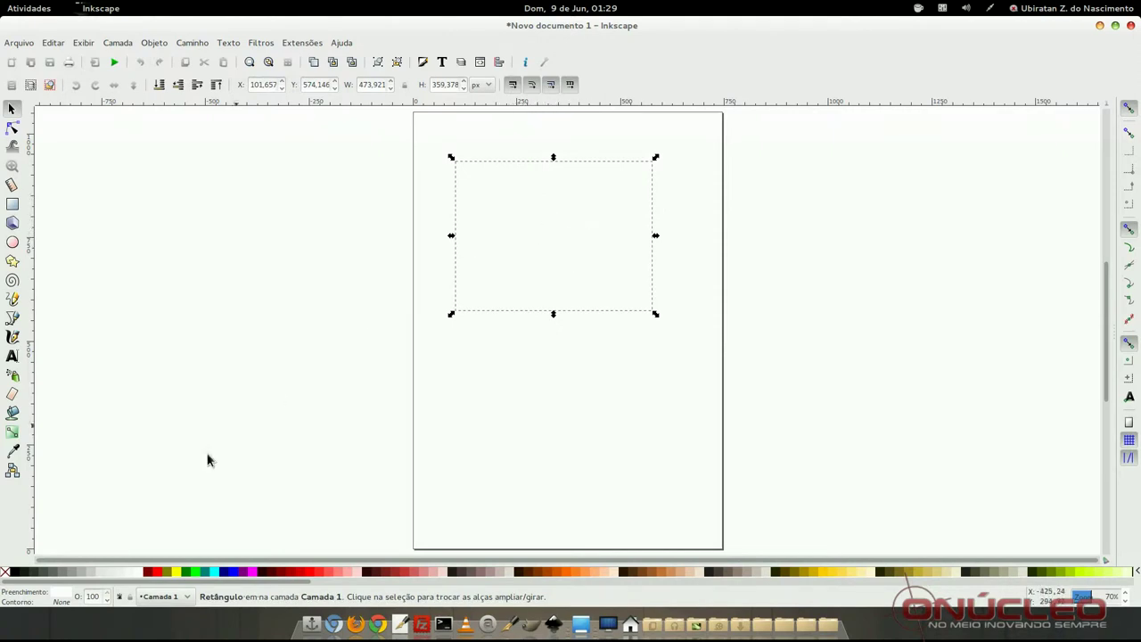
Fill the rectangle with 10% Gray after trying several gray swatches
{"action": "left_click", "coordinate": [18, 572]}
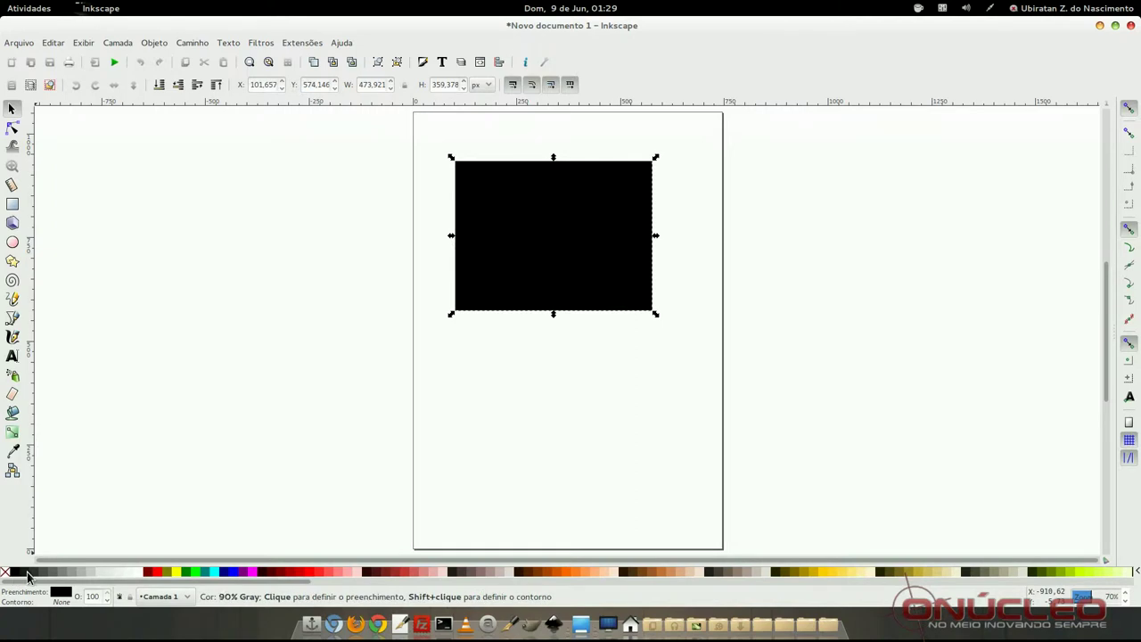
{"action": "left_click", "coordinate": [40, 572]}
{"action": "left_click", "coordinate": [131, 575]}
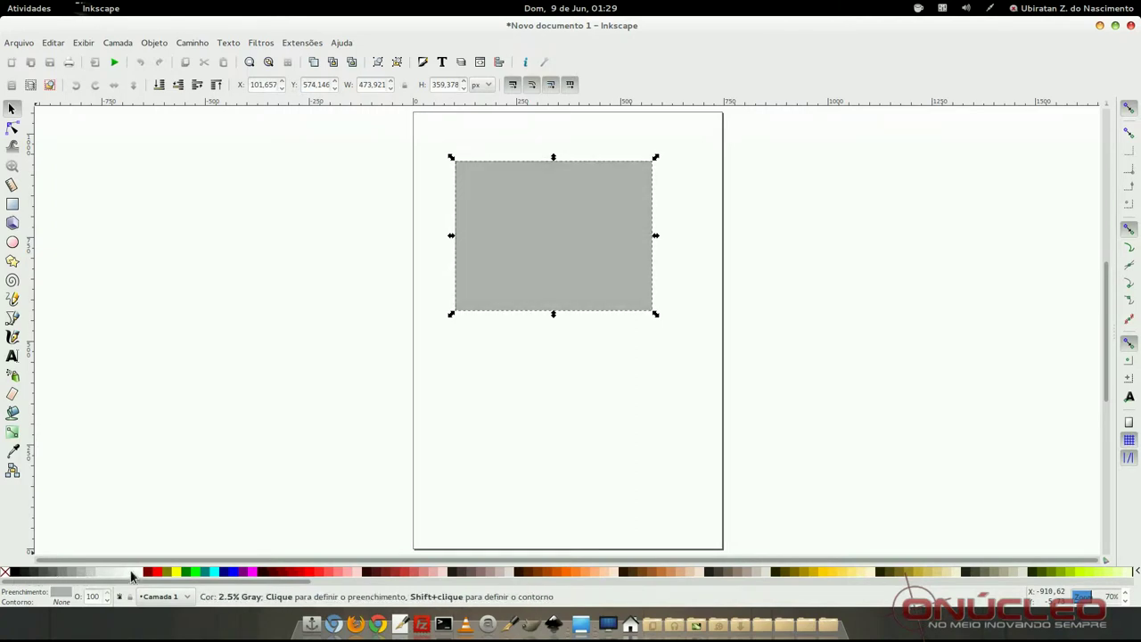
{"action": "left_click", "coordinate": [115, 574]}
{"action": "left_click", "coordinate": [85, 575]}
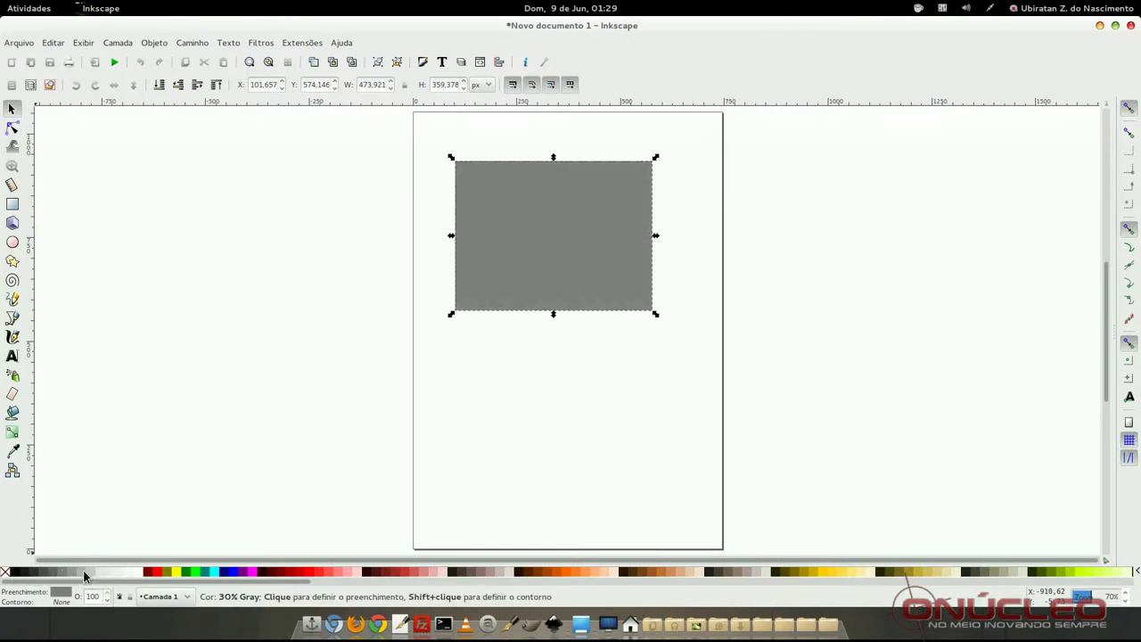
{"action": "left_click", "coordinate": [100, 575]}
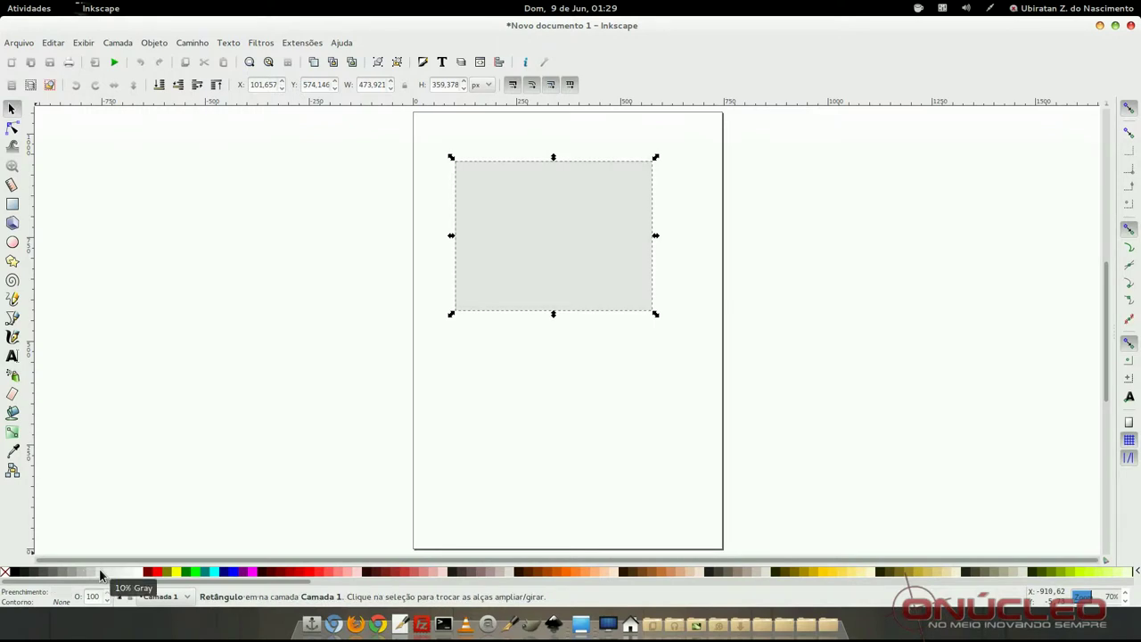
Reposition the light rectangle and resize it to about 506 × 393 px
{"action": "mouse_move", "coordinate": [575, 265]}
{"action": "left_mouse_down"}
{"action": "mouse_move", "coordinate": [591, 283]}
{"action": "mouse_move", "coordinate": [573, 284]}
{"action": "mouse_move", "coordinate": [581, 207]}
{"action": "mouse_move", "coordinate": [579, 250]}
{"action": "mouse_move", "coordinate": [557, 174]}
{"action": "mouse_move", "coordinate": [543, 211]}
{"action": "left_mouse_up"}
{"action": "left_click", "coordinate": [552, 408]}
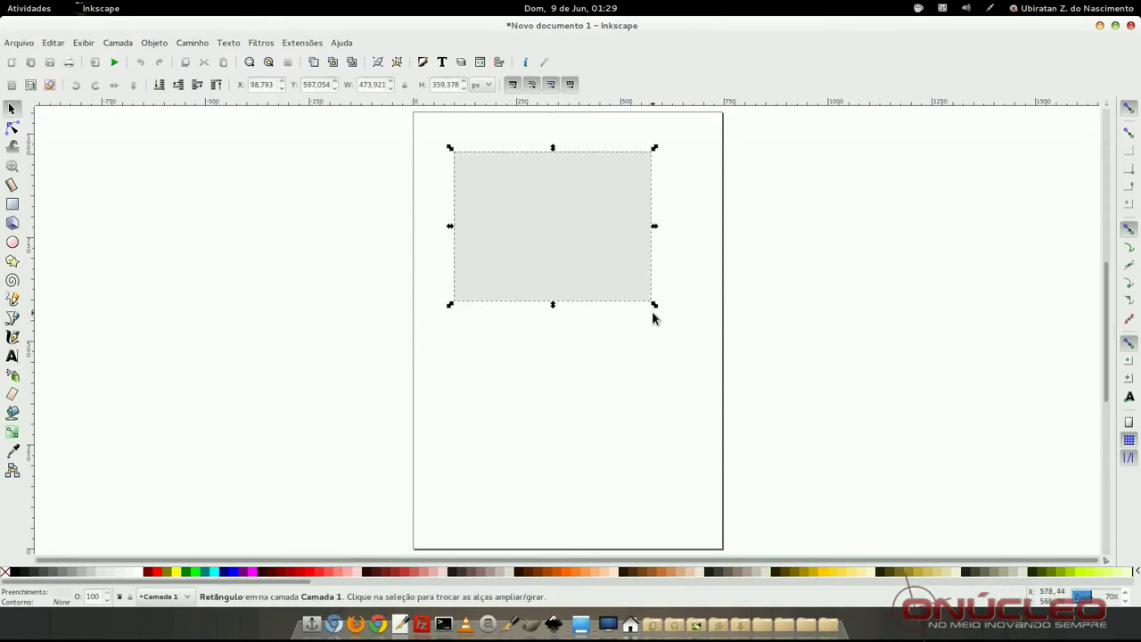
{"action": "mouse_move", "coordinate": [656, 308]}
{"action": "left_mouse_down"}
{"action": "mouse_move", "coordinate": [673, 251]}
{"action": "mouse_move", "coordinate": [685, 333]}
{"action": "left_mouse_up"}
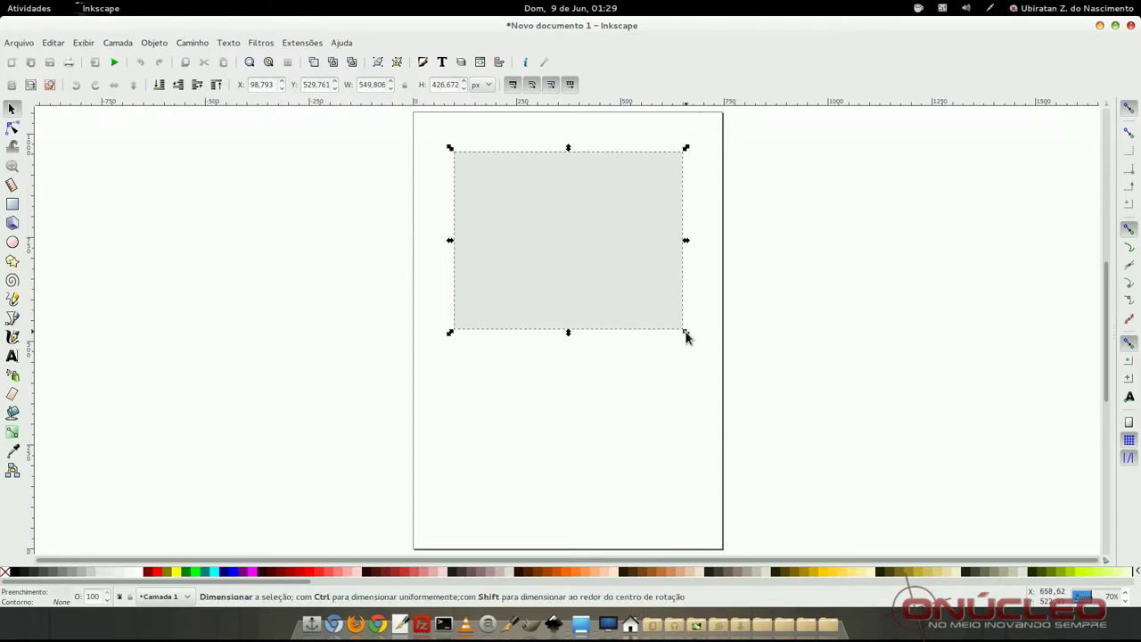
{"action": "mouse_move", "coordinate": [684, 334]}
{"action": "left_mouse_down"}
{"action": "mouse_move", "coordinate": [674, 340]}
{"action": "mouse_move", "coordinate": [580, 248]}
{"action": "mouse_move", "coordinate": [681, 339]}
{"action": "mouse_move", "coordinate": [612, 244]}
{"action": "mouse_move", "coordinate": [718, 326]}
{"action": "mouse_move", "coordinate": [627, 229]}
{"action": "mouse_move", "coordinate": [728, 348]}
{"action": "mouse_move", "coordinate": [588, 223]}
{"action": "mouse_move", "coordinate": [723, 348]}
{"action": "mouse_move", "coordinate": [616, 252]}
{"action": "mouse_move", "coordinate": [694, 334]}
{"action": "mouse_move", "coordinate": [660, 291]}
{"action": "mouse_move", "coordinate": [689, 324]}
{"action": "left_mouse_up"}
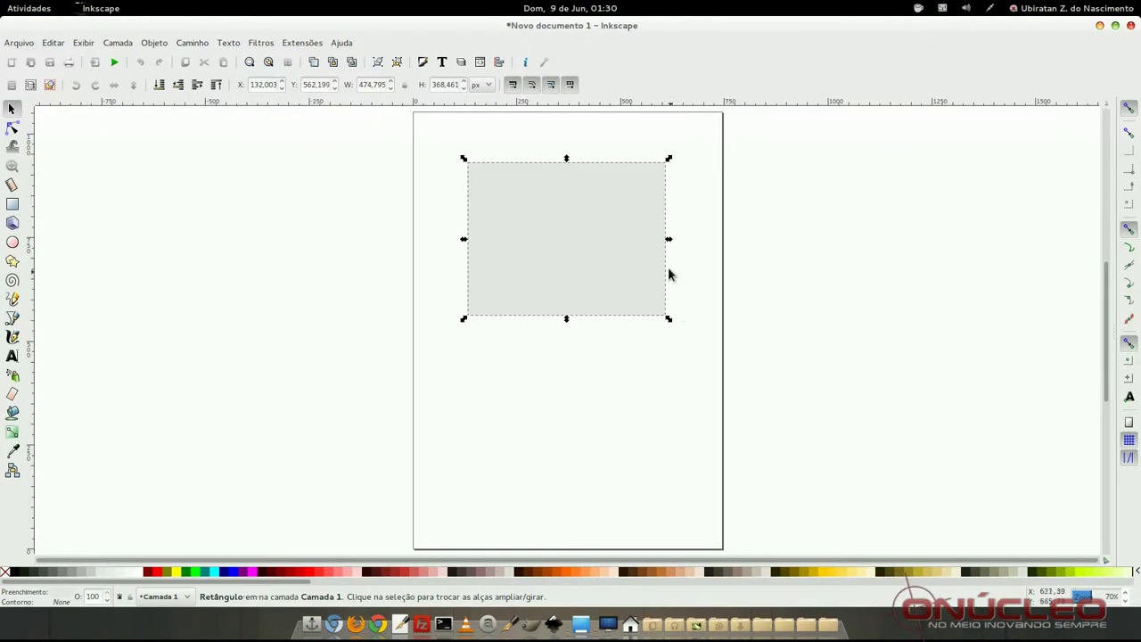
{"action": "mouse_move", "coordinate": [670, 241]}
{"action": "left_mouse_down"}
{"action": "mouse_move", "coordinate": [635, 242]}
{"action": "mouse_move", "coordinate": [687, 242]}
{"action": "mouse_move", "coordinate": [660, 241]}
{"action": "mouse_move", "coordinate": [673, 243]}
{"action": "left_mouse_up"}
{"action": "mouse_move", "coordinate": [691, 244]}
{"action": "left_mouse_down"}
{"action": "mouse_move", "coordinate": [713, 241]}
{"action": "mouse_move", "coordinate": [624, 245]}
{"action": "mouse_move", "coordinate": [702, 244]}
{"action": "left_mouse_up"}
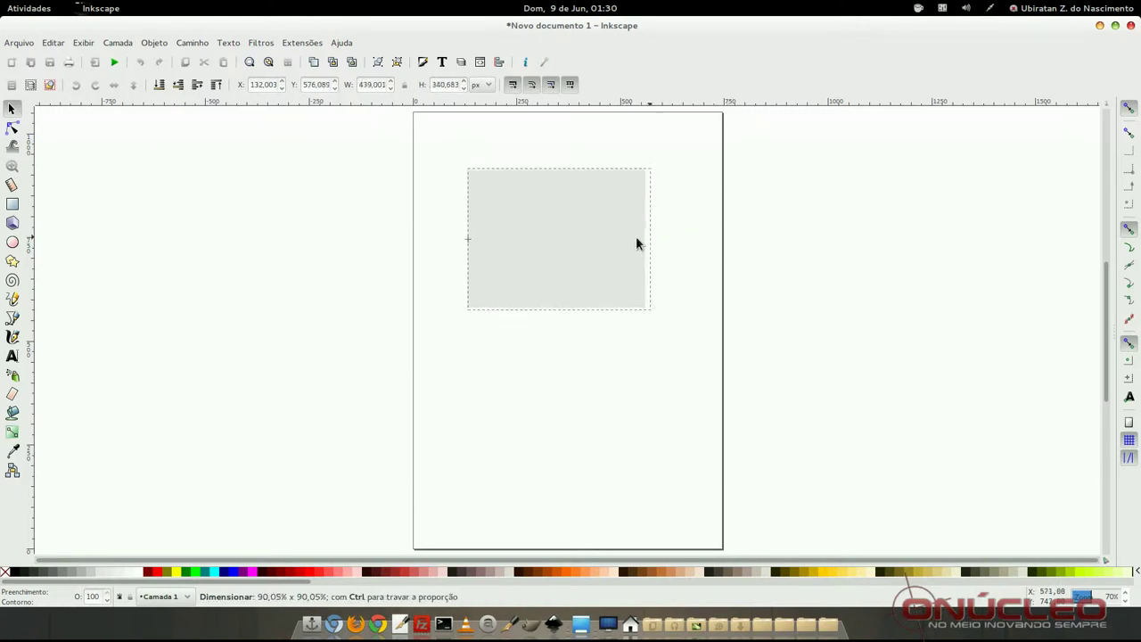
{"action": "mouse_move", "coordinate": [702, 240]}
{"action": "left_mouse_down"}
{"action": "mouse_move", "coordinate": [716, 241]}
{"action": "mouse_move", "coordinate": [598, 241]}
{"action": "mouse_move", "coordinate": [681, 238]}
{"action": "left_mouse_up"}
Give the light rectangle a 1 px gray outline
{"action": "left_click", "coordinate": [553, 454]}
{"action": "left_click", "coordinate": [559, 248]}
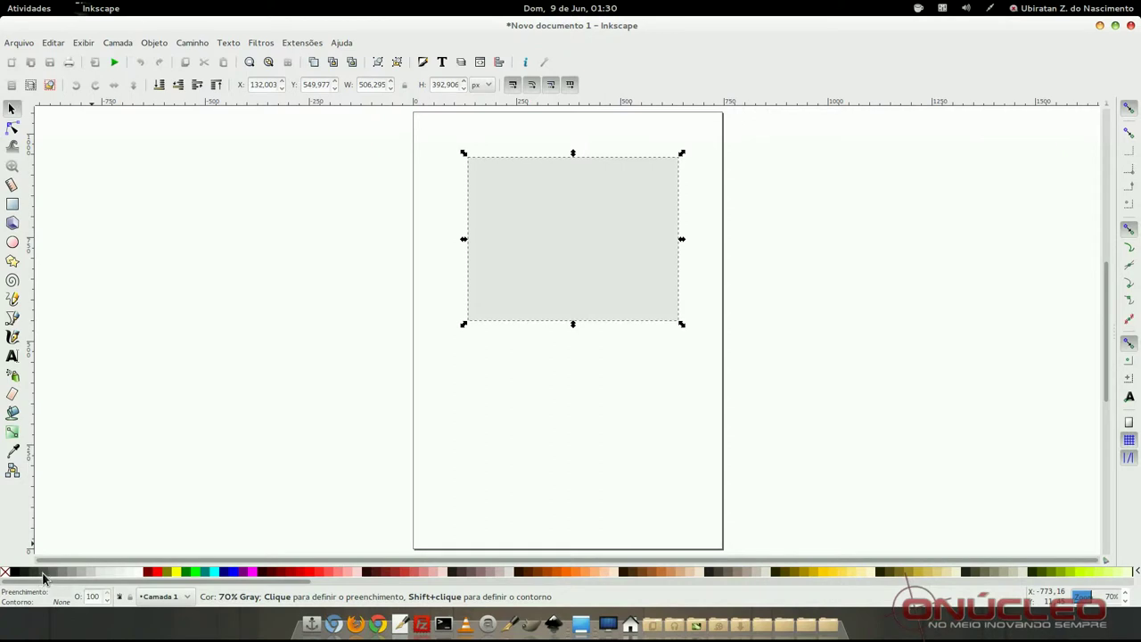
{"action": "right_click", "coordinate": [42, 577]}
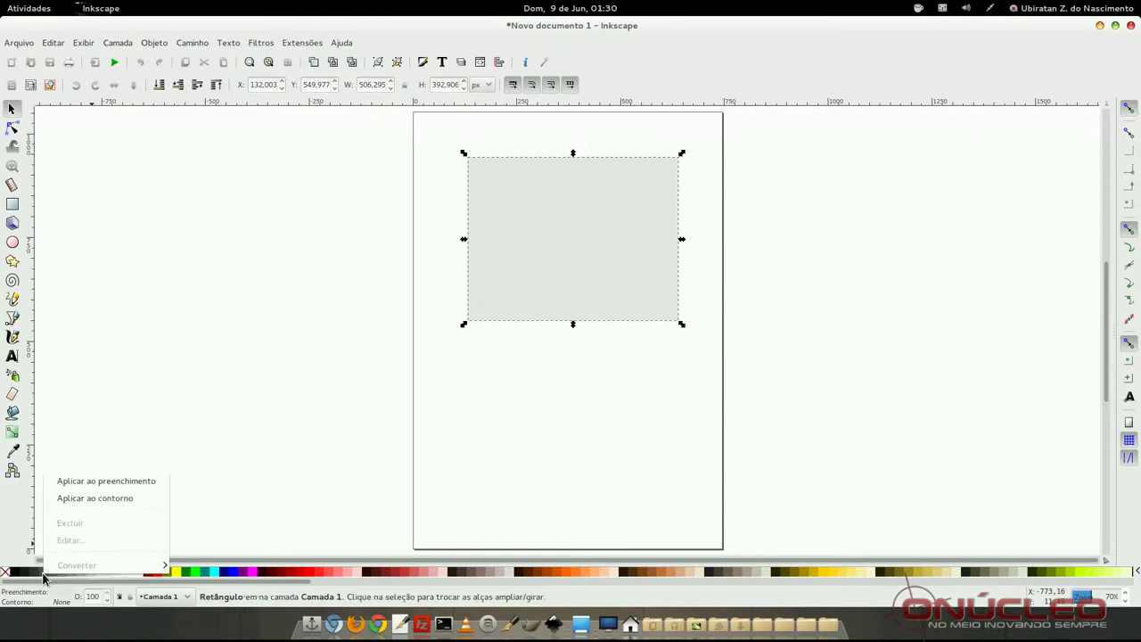
{"action": "left_click", "coordinate": [111, 503]}
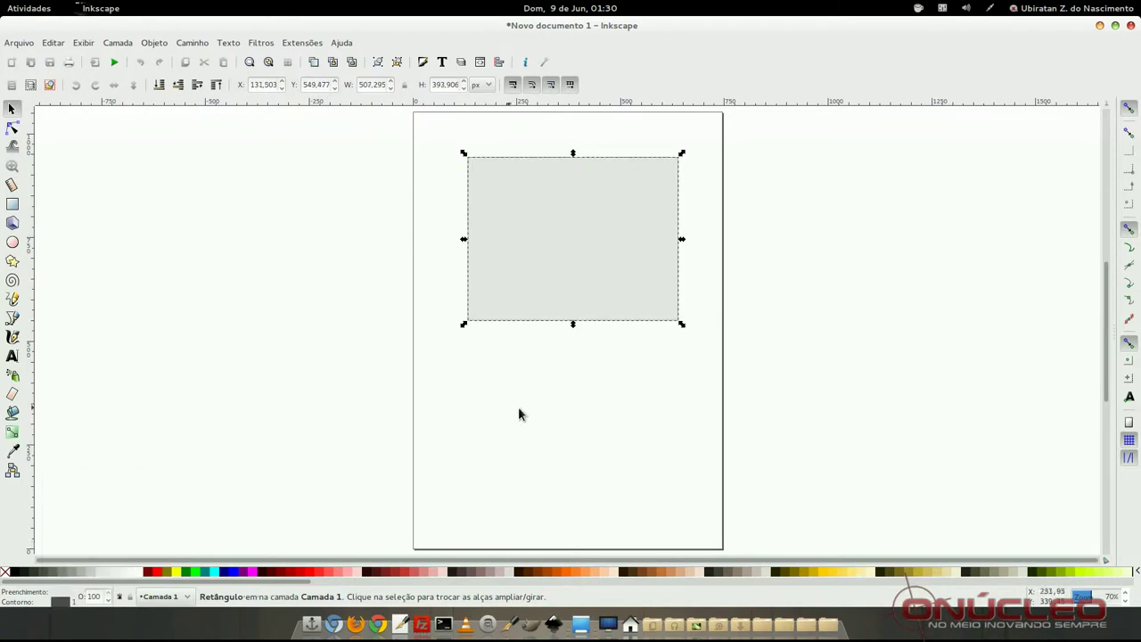
{"action": "left_click", "coordinate": [564, 437]}
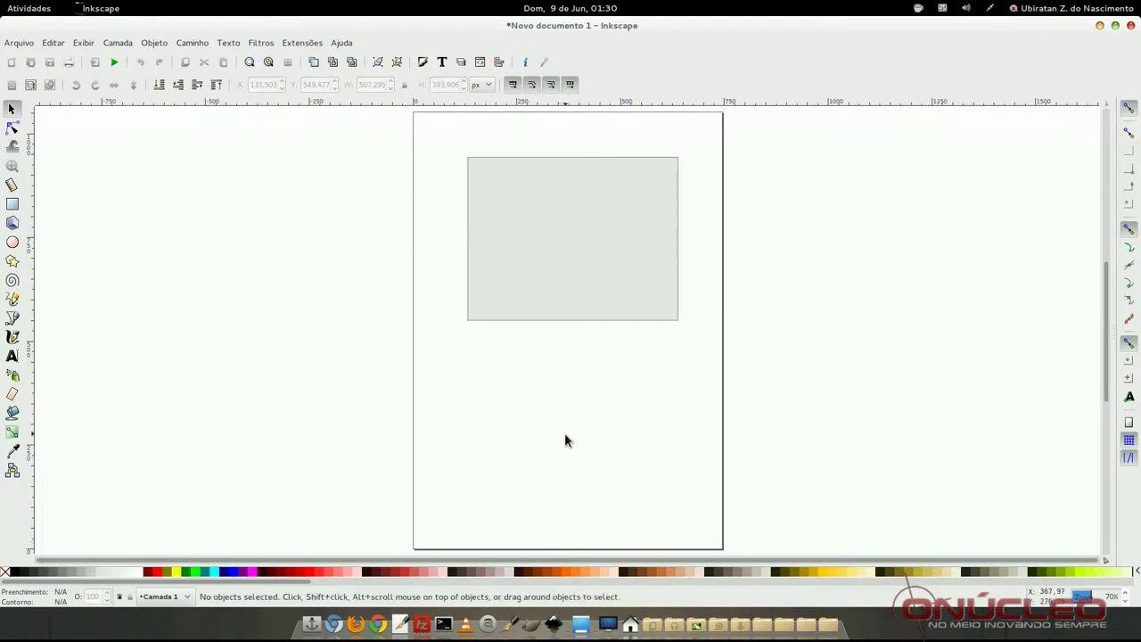
{"action": "left_click", "coordinate": [576, 222]}
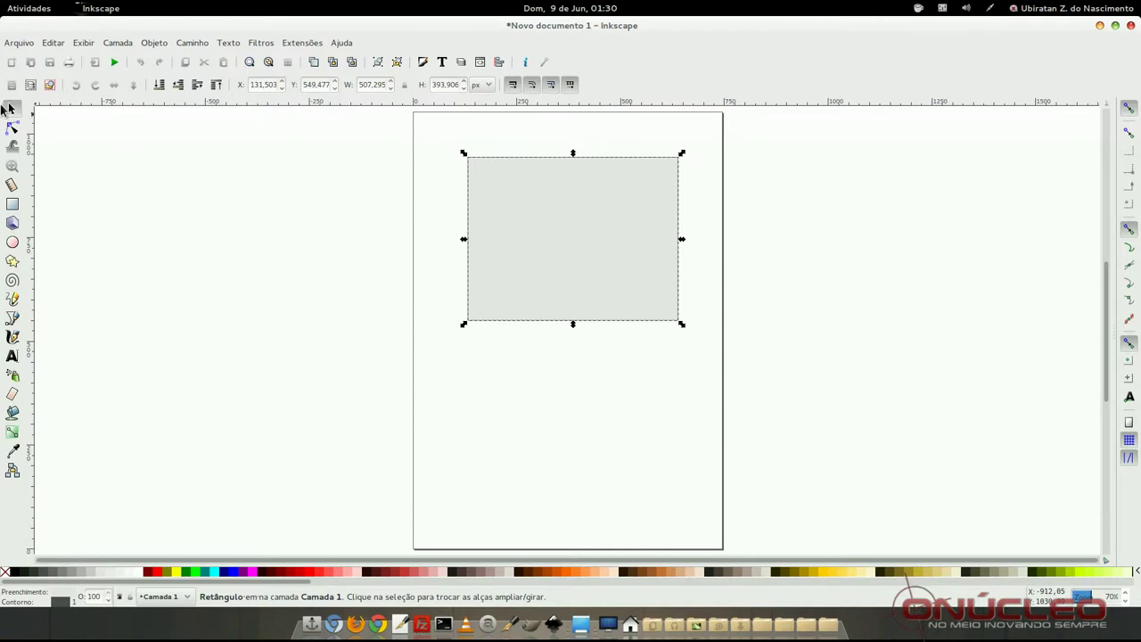
{"action": "left_click", "coordinate": [14, 204]}
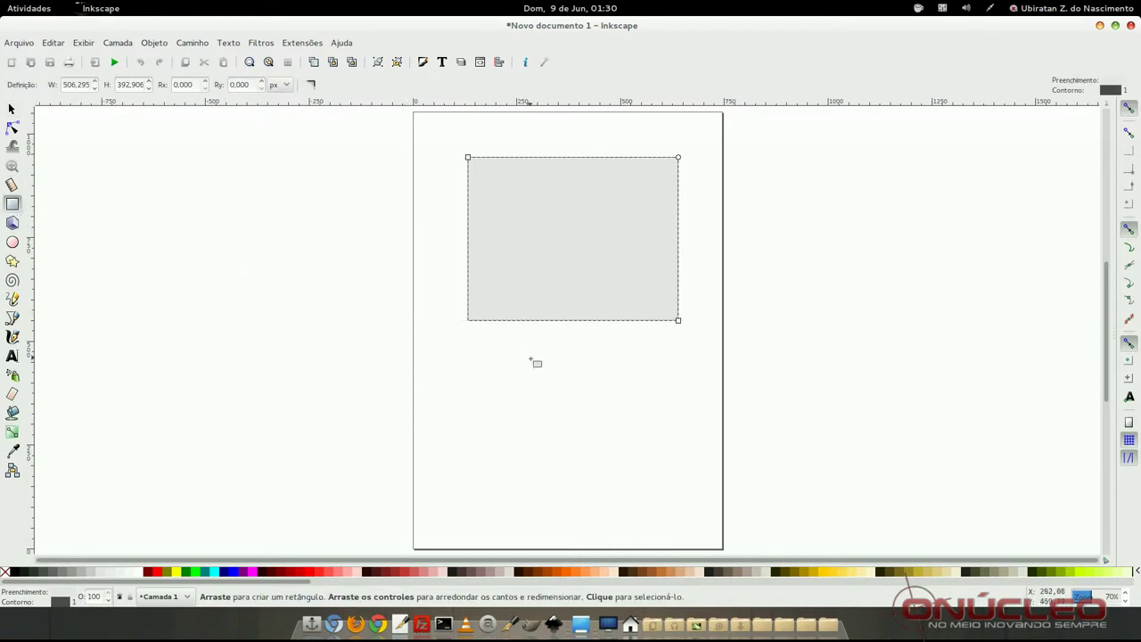
Draw a roughly 320.7 × 274.9 px rectangle below the first, filled 50% Gray, outlined blue
{"action": "left_click_drag", "start_coordinate": [527, 359], "coordinate": [661, 473]}
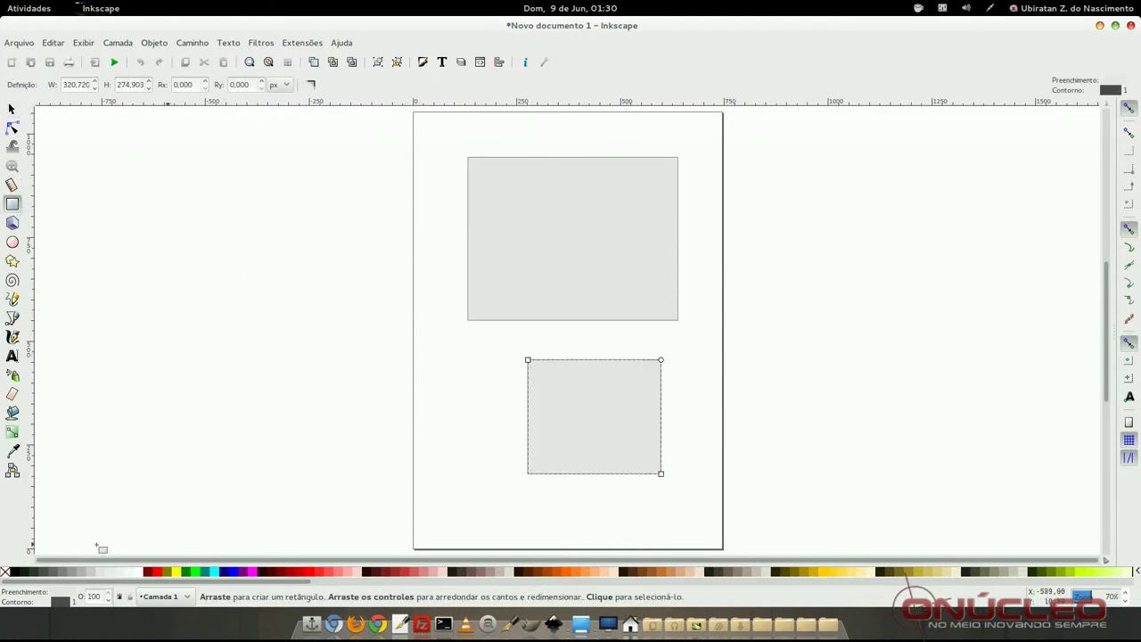
{"action": "left_click", "coordinate": [45, 573]}
{"action": "left_click", "coordinate": [42, 571]}
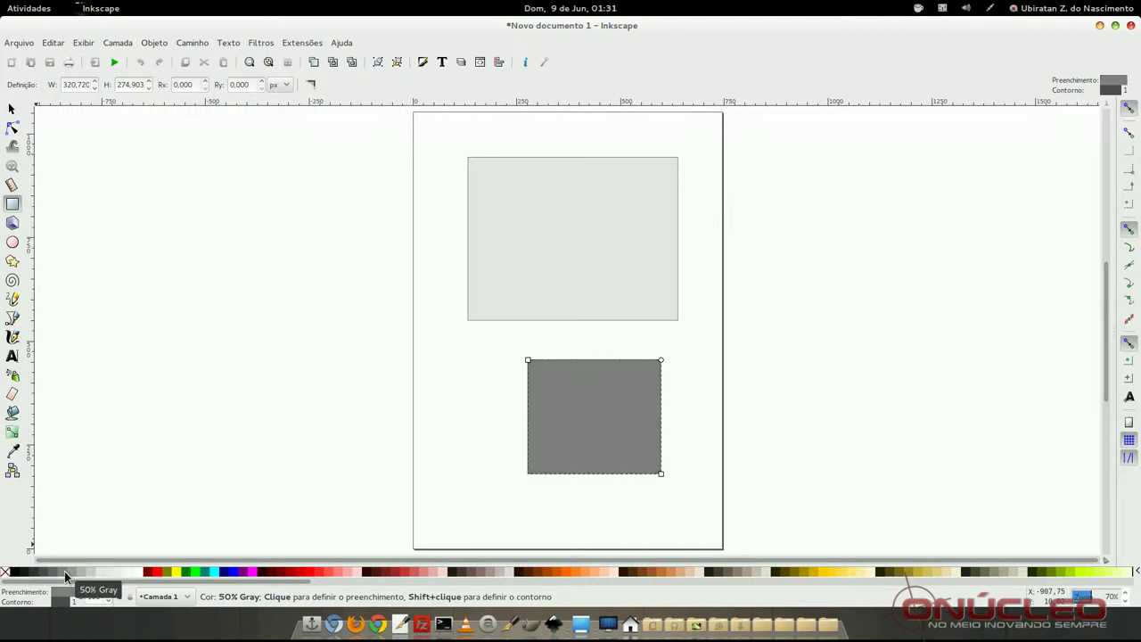
{"action": "right_click", "coordinate": [64, 570]}
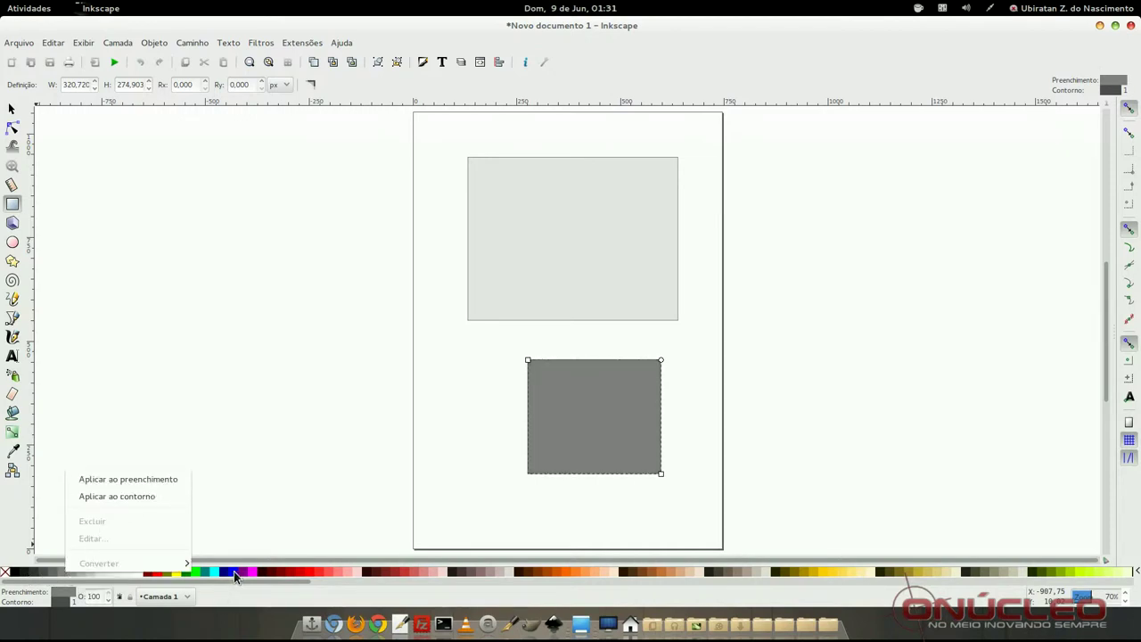
{"action": "left_click", "coordinate": [234, 574]}
{"action": "right_click", "coordinate": [235, 571]}
{"action": "left_click", "coordinate": [282, 495]}
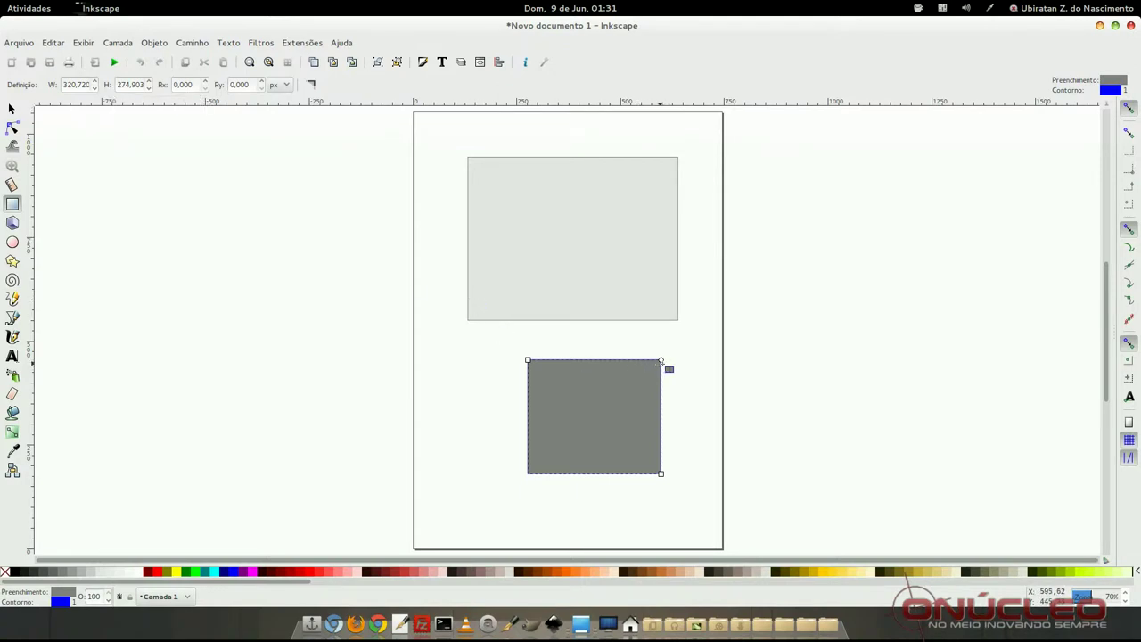
Round the dark rectangle's corners to a vertical radius of about 64.18 px
{"action": "left_click_drag", "start_coordinate": [662, 360], "coordinate": [640, 390]}
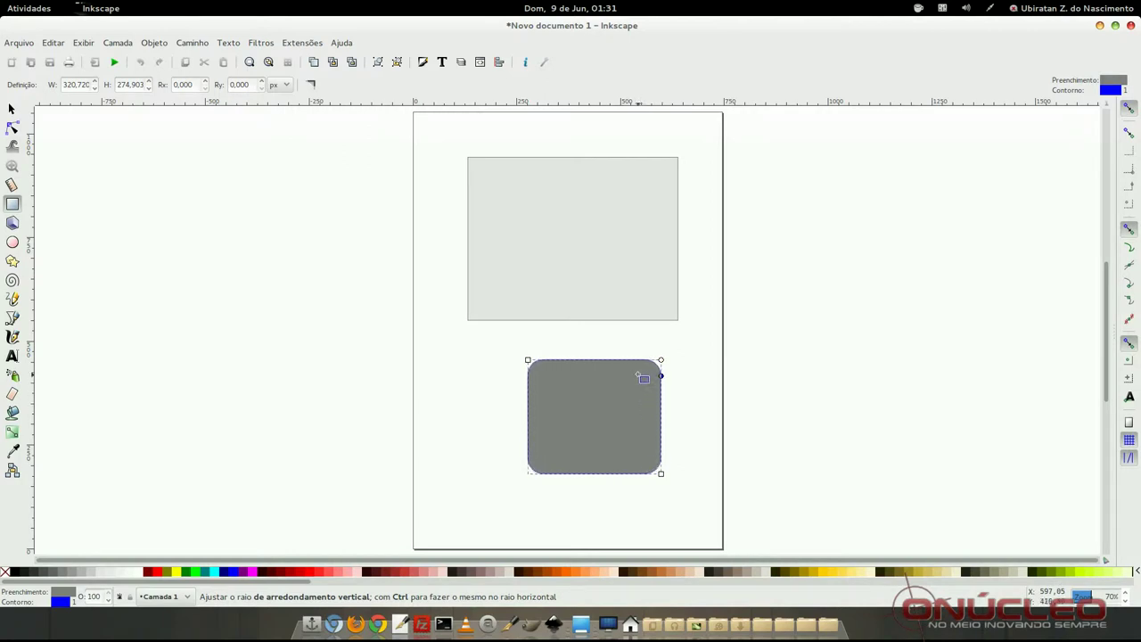
{"action": "mouse_move", "coordinate": [639, 389]}
{"action": "left_mouse_down"}
{"action": "mouse_move", "coordinate": [634, 382]}
{"action": "mouse_move", "coordinate": [640, 441]}
{"action": "mouse_move", "coordinate": [650, 395]}
{"action": "mouse_move", "coordinate": [640, 376]}
{"action": "left_mouse_up"}
{"action": "left_click_drag", "start_coordinate": [660, 375], "coordinate": [657, 394]}
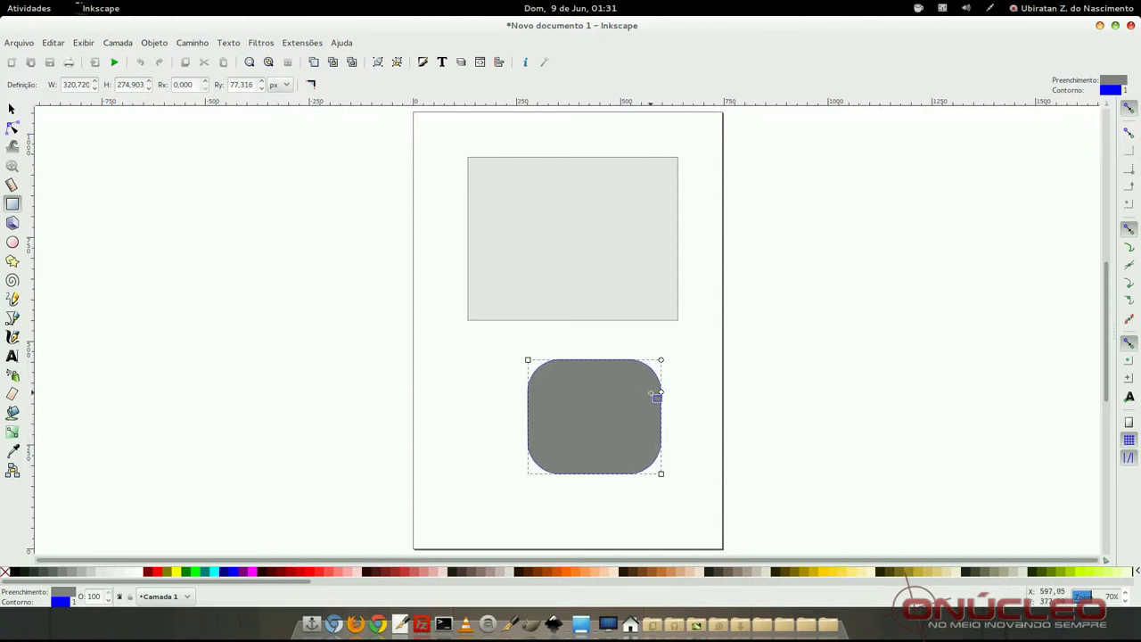
{"action": "left_click", "coordinate": [261, 81]}
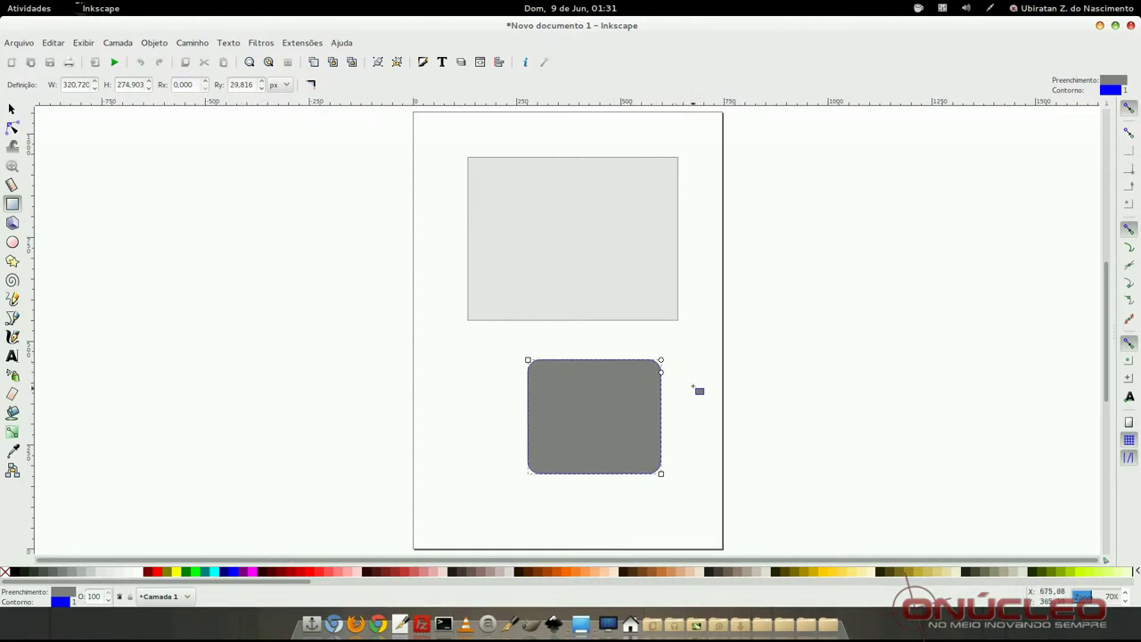
{"action": "left_click_drag", "start_coordinate": [661, 373], "coordinate": [663, 388]}
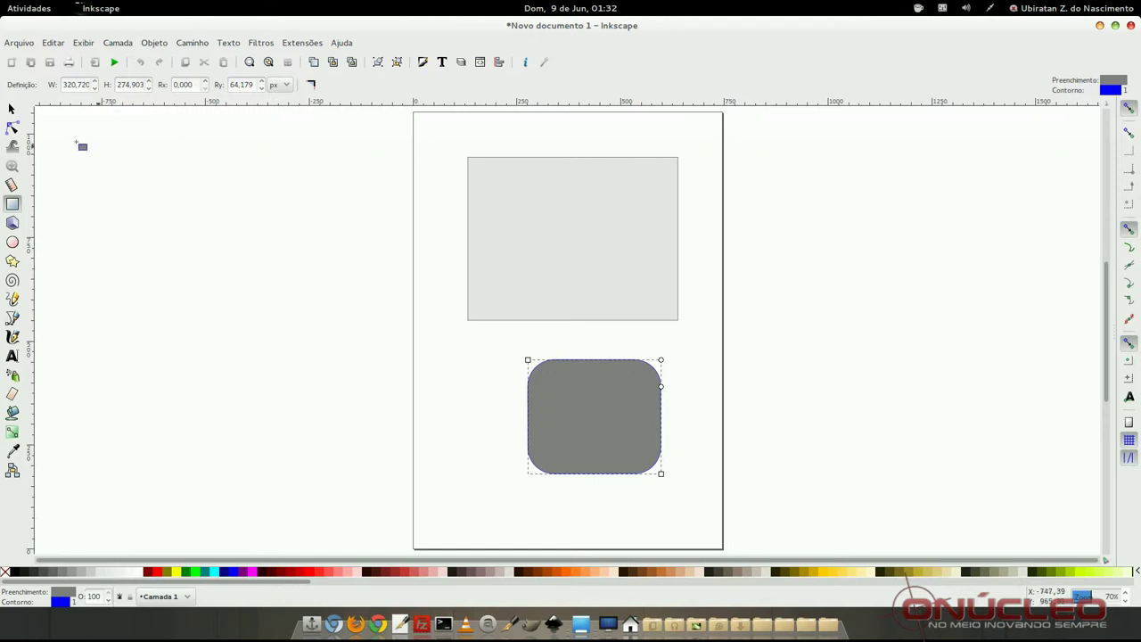
Shrink the light rectangle to about 306 × 238 px and move it to the page's top-left
{"action": "left_click", "coordinate": [12, 109]}
{"action": "left_click", "coordinate": [546, 196]}
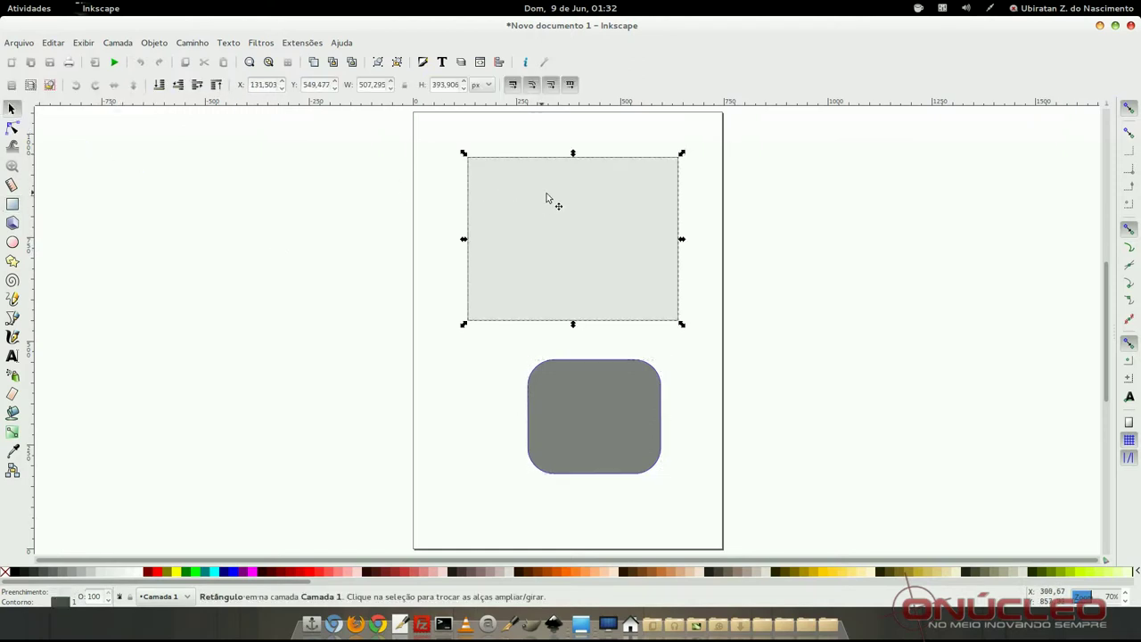
{"action": "left_click_drag", "start_coordinate": [682, 155], "coordinate": [600, 220]}
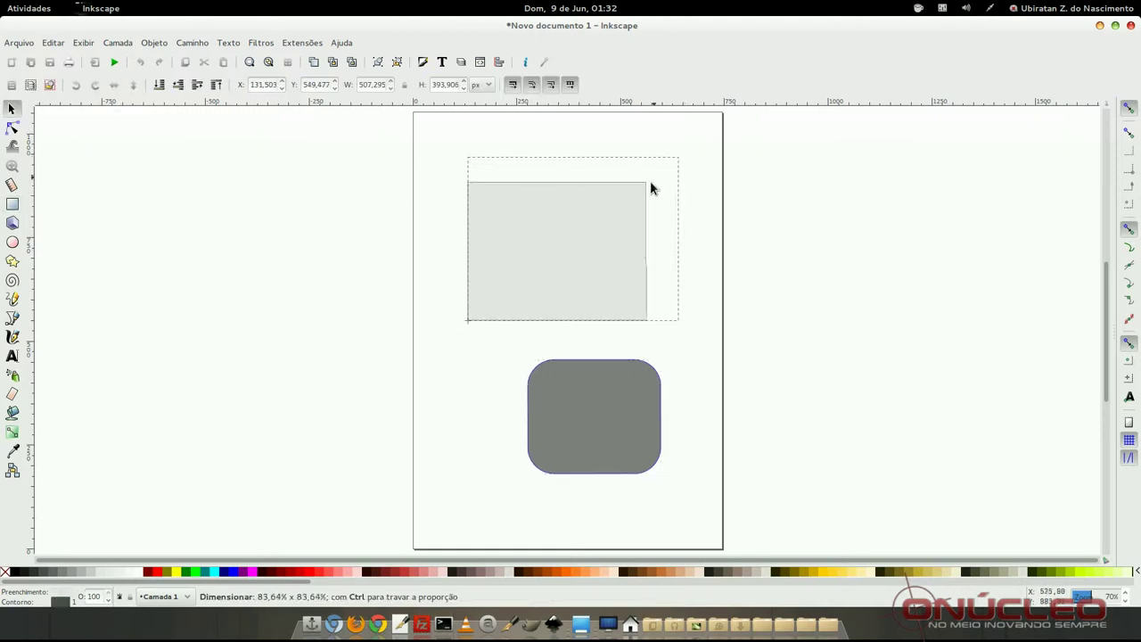
{"action": "left_click_drag", "start_coordinate": [528, 253], "coordinate": [484, 154]}
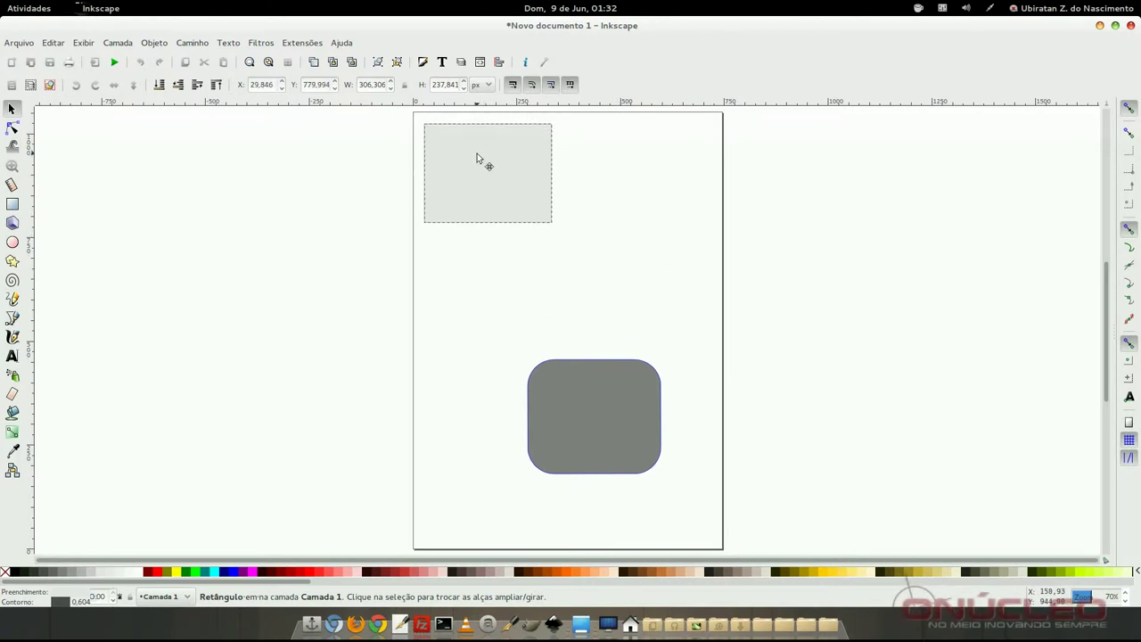
Shrink the rounded rectangle to about 254 × 218 px and place it beside the light one
{"action": "left_click", "coordinate": [591, 431]}
{"action": "left_click_drag", "start_coordinate": [590, 432], "coordinate": [622, 189]}
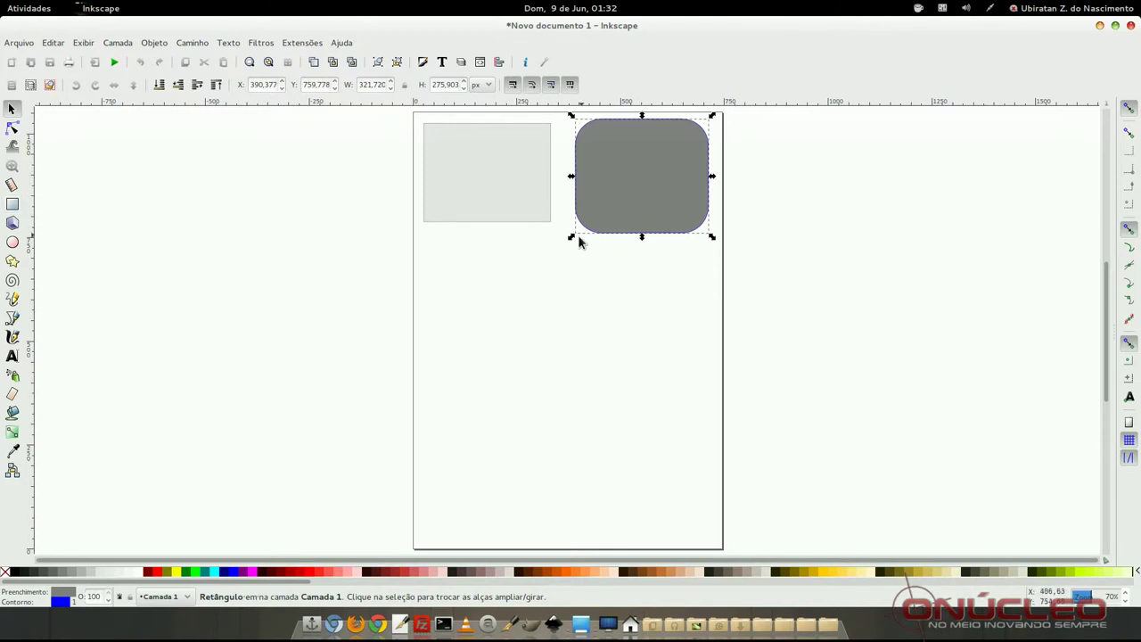
{"action": "left_click_drag", "start_coordinate": [571, 238], "coordinate": [610, 204]}
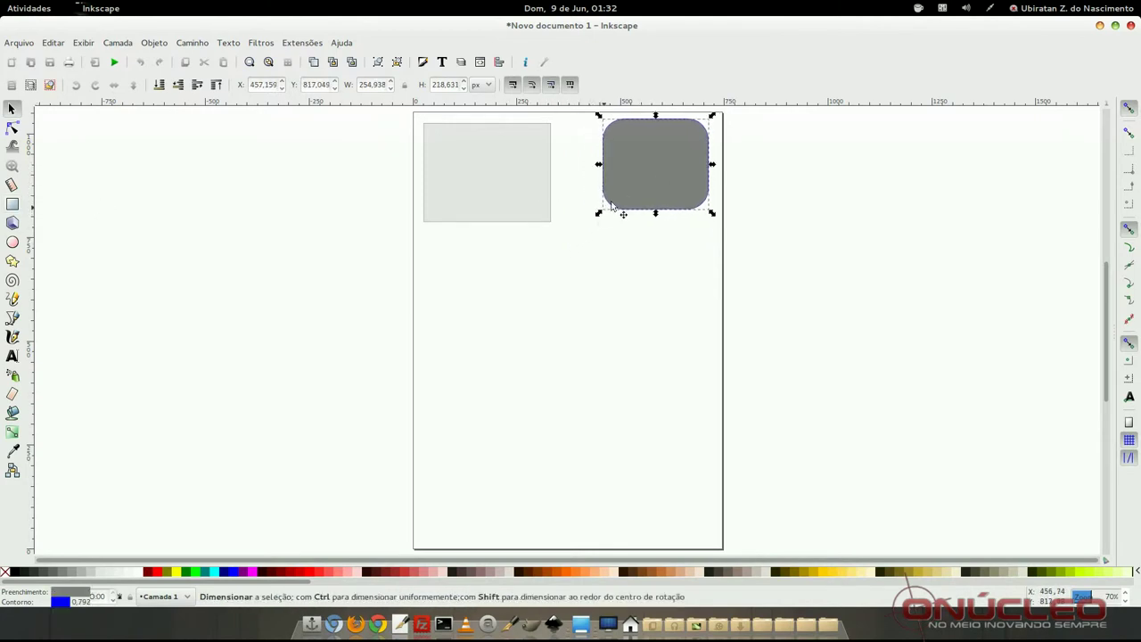
{"action": "left_click_drag", "start_coordinate": [625, 164], "coordinate": [602, 166]}
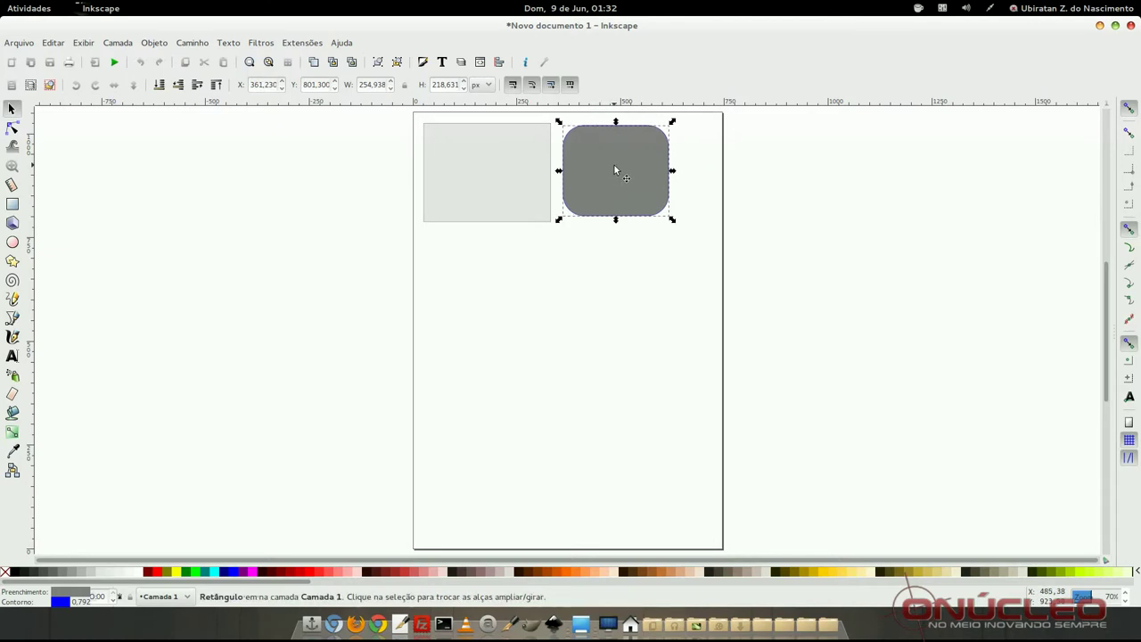
Readjust the rounded rectangle's corners to a vertical radius of about 43.70 px
{"action": "left_click", "coordinate": [12, 203]}
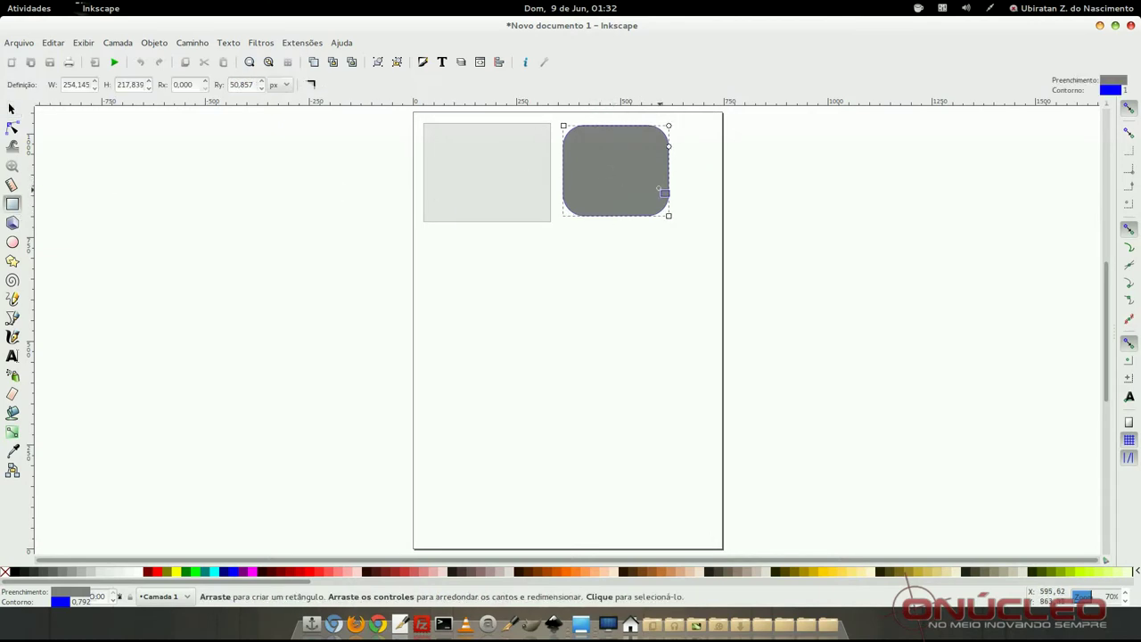
{"action": "left_click_drag", "start_coordinate": [669, 147], "coordinate": [669, 142]}
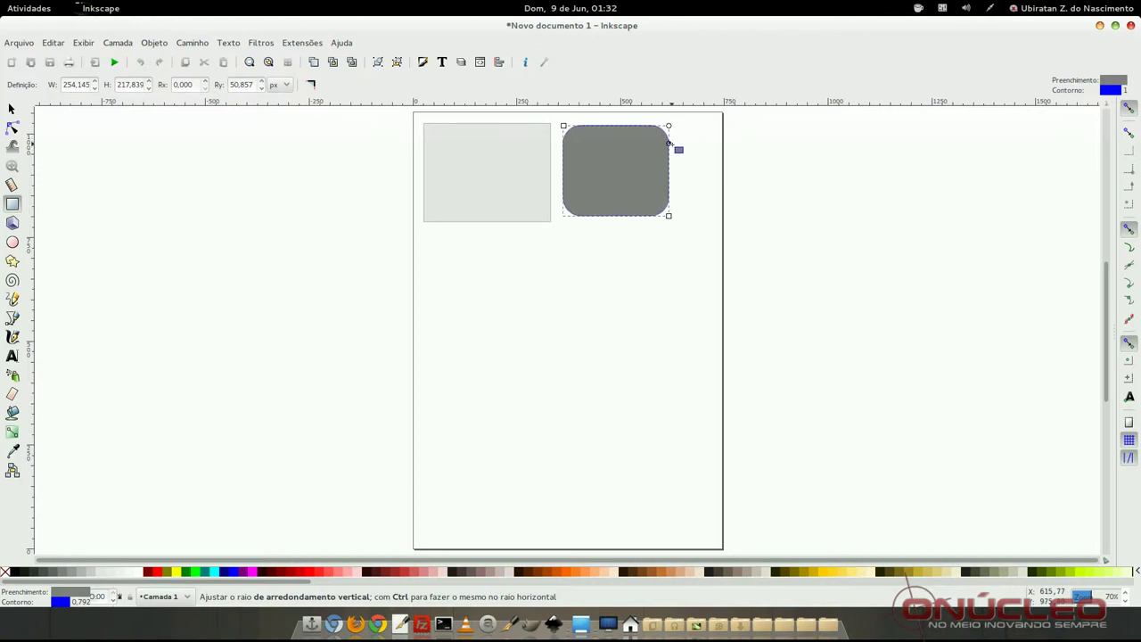
{"action": "left_click_drag", "start_coordinate": [668, 143], "coordinate": [668, 142]}
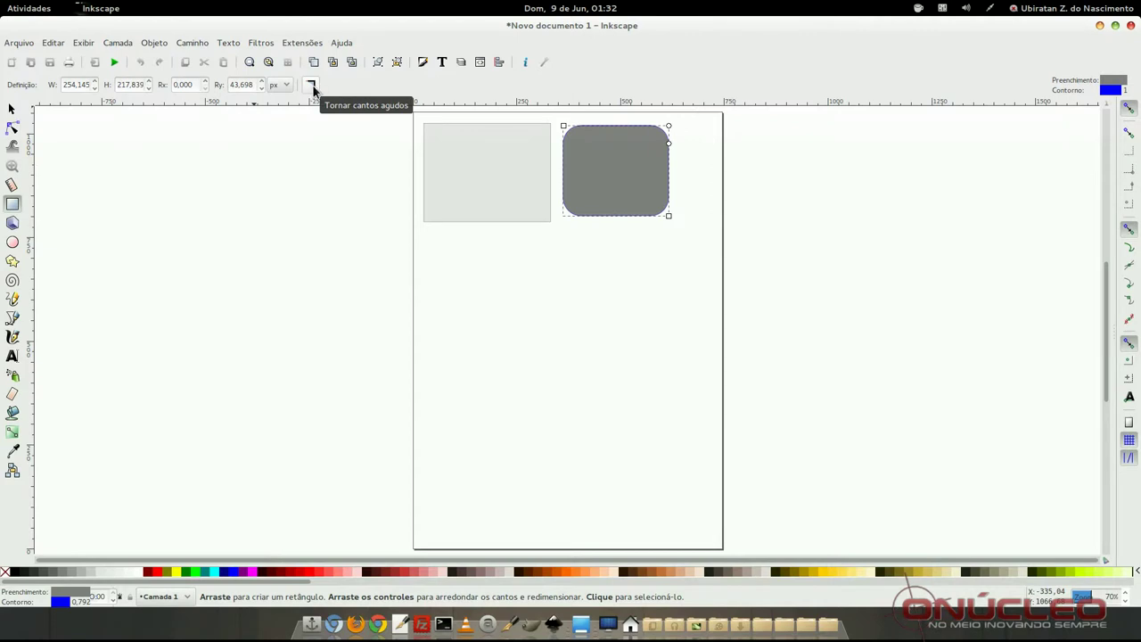
{"action": "left_click", "coordinate": [311, 84]}
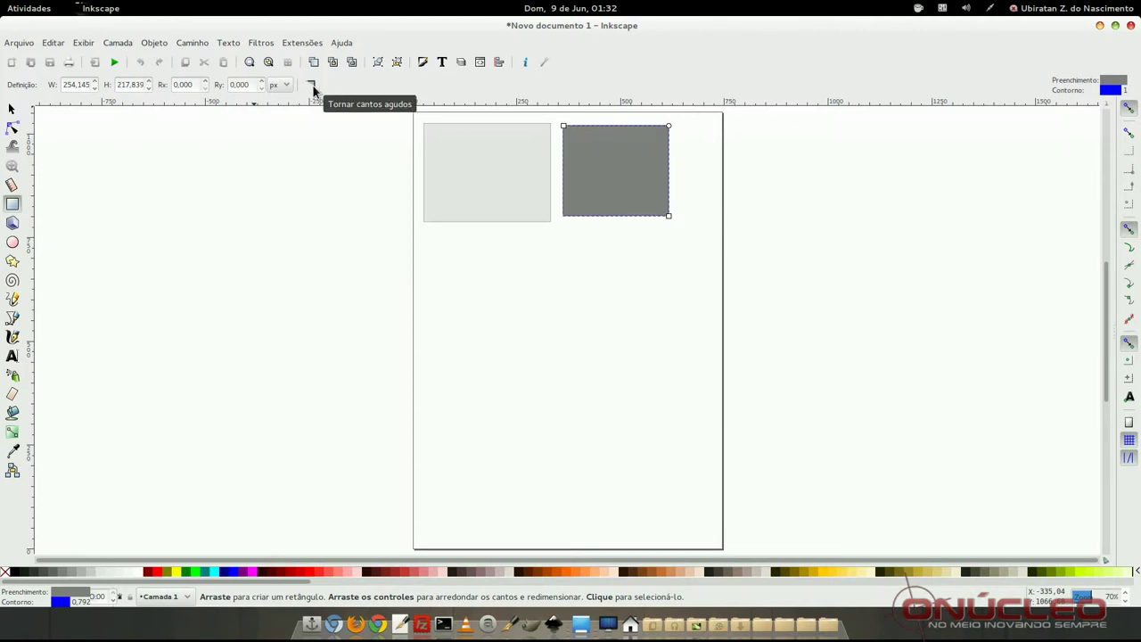
{"action": "left_click_drag", "start_coordinate": [669, 125], "coordinate": [668, 149]}
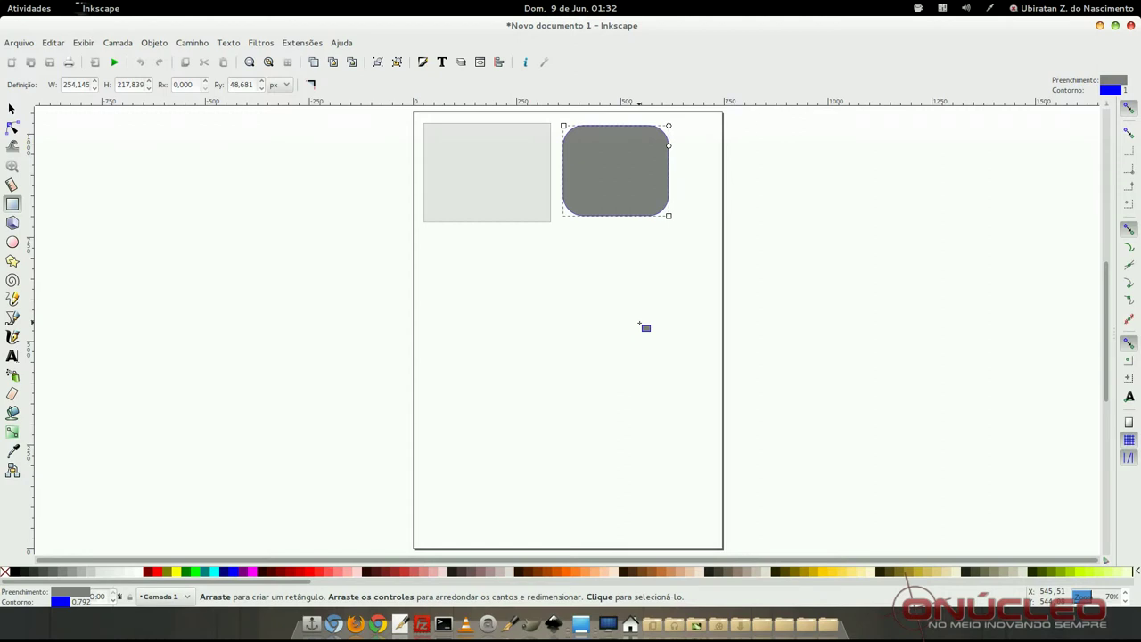
{"action": "left_click", "coordinate": [12, 108]}
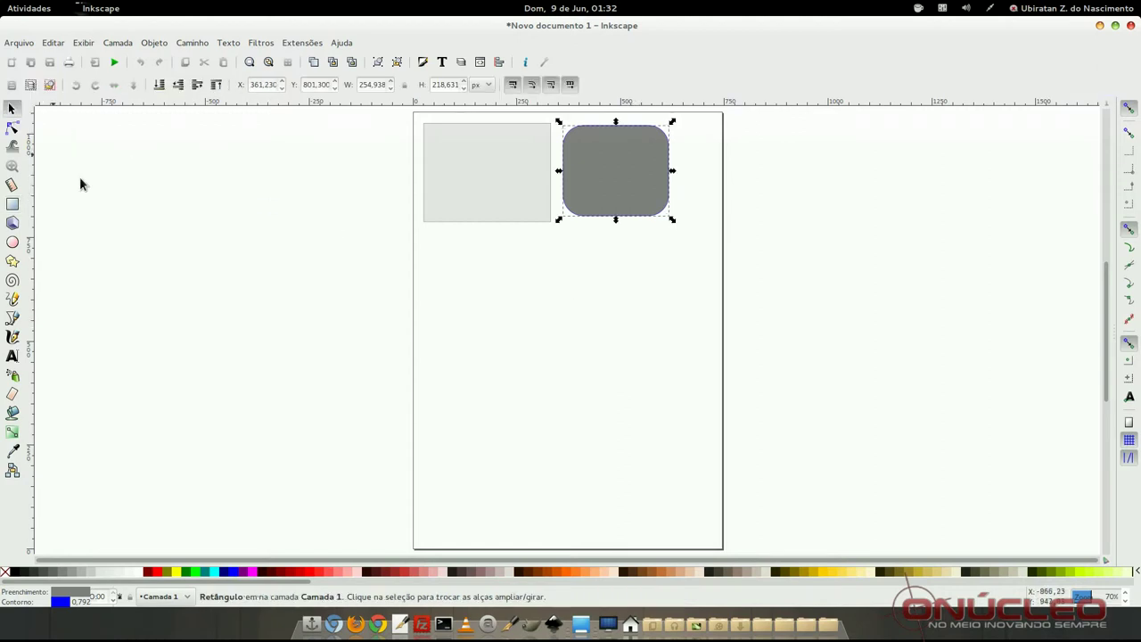
{"action": "left_click", "coordinate": [139, 237]}
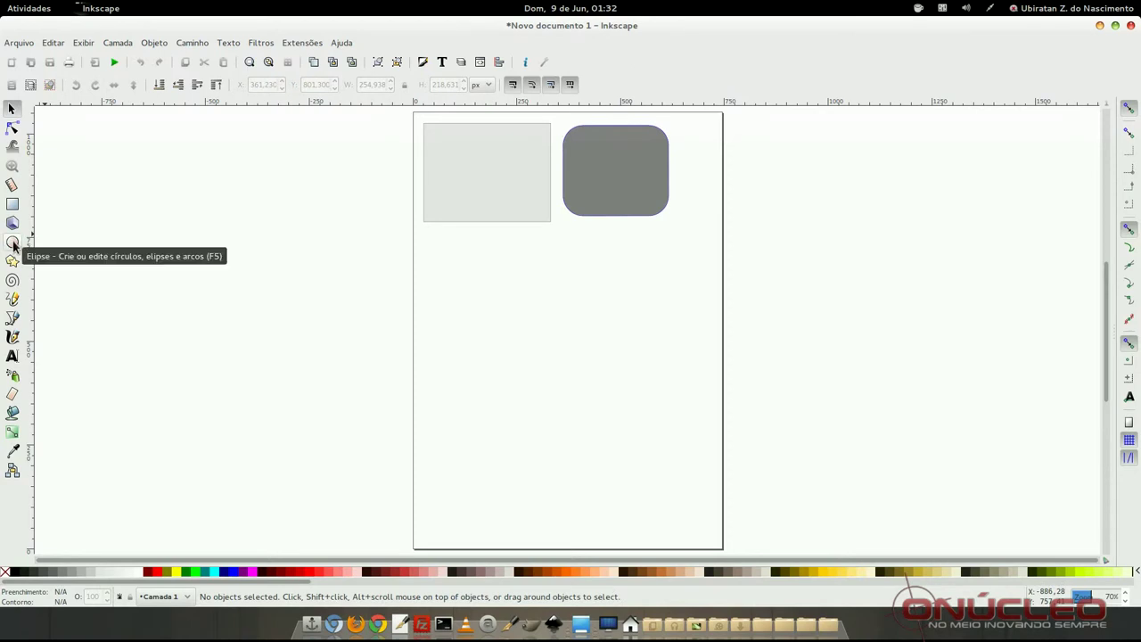
Draw three circles: a large one, a smaller one to its right, and a ~195 px one beneath
{"action": "left_click", "coordinate": [12, 243]}
{"action": "mouse_move", "coordinate": [435, 259]}
{"action": "left_mouse_down"}
{"action": "mouse_move", "coordinate": [496, 299]}
{"action": "mouse_move", "coordinate": [569, 379]}
{"action": "left_mouse_up"}
{"action": "left_click_drag", "start_coordinate": [611, 283], "coordinate": [707, 377]}
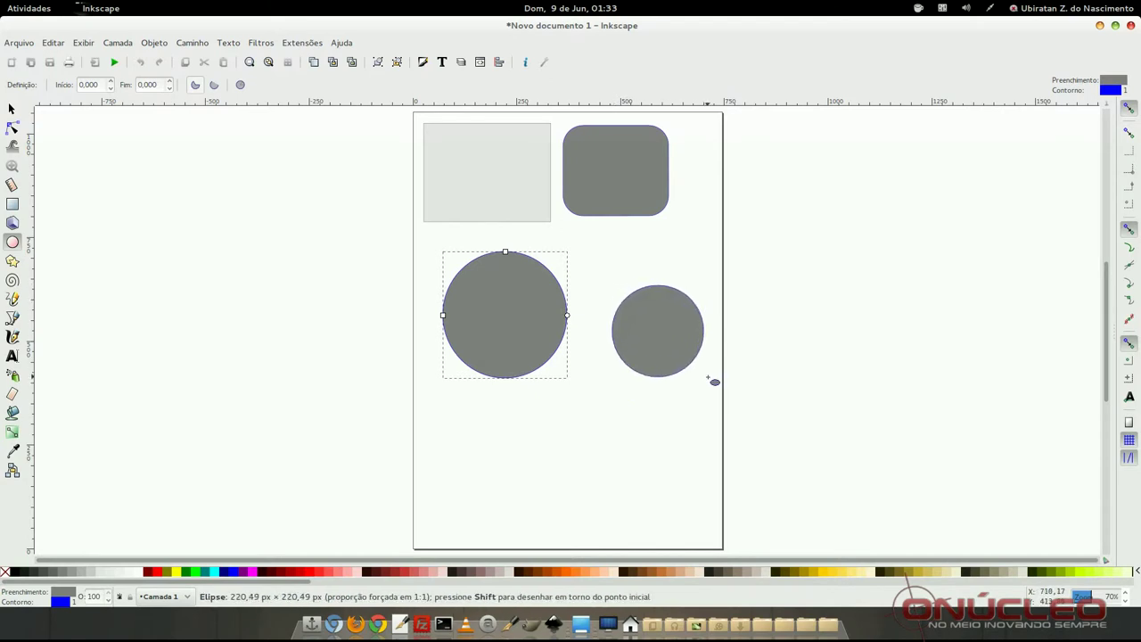
{"action": "left_click_drag", "start_coordinate": [714, 381], "coordinate": [713, 382]}
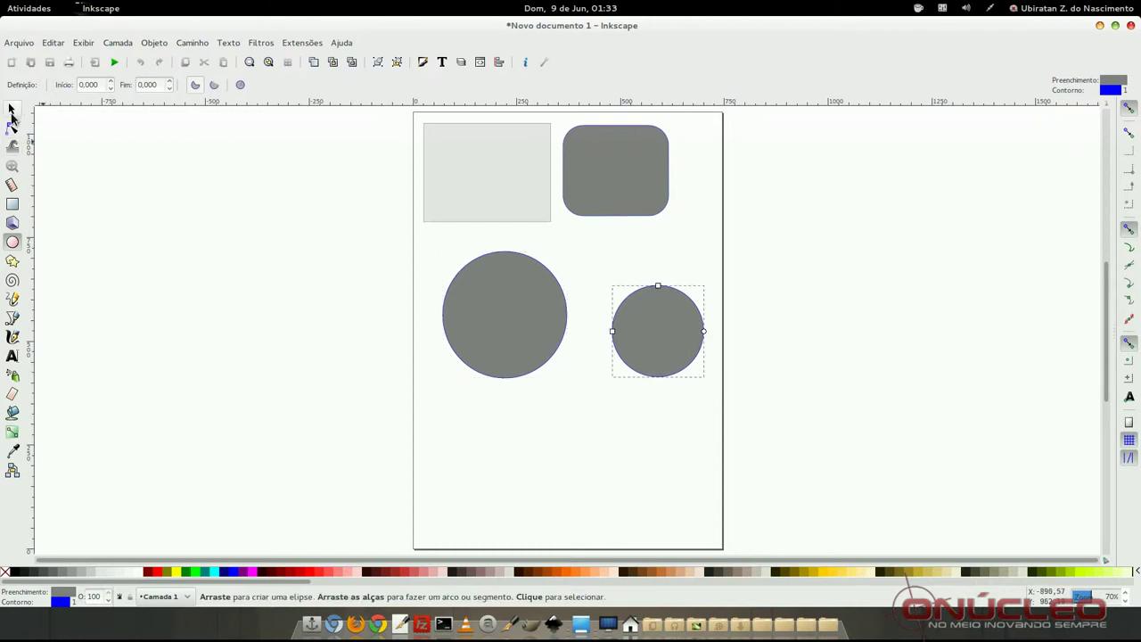
{"action": "left_click", "coordinate": [12, 108]}
{"action": "left_click_drag", "start_coordinate": [669, 346], "coordinate": [643, 300]}
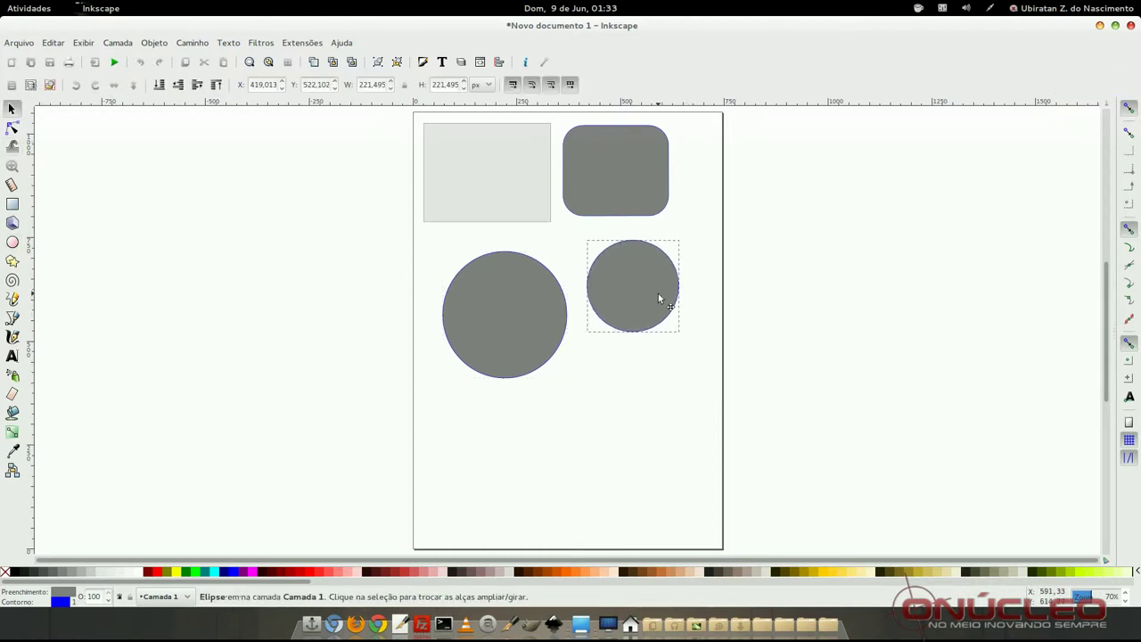
{"action": "left_click", "coordinate": [12, 241]}
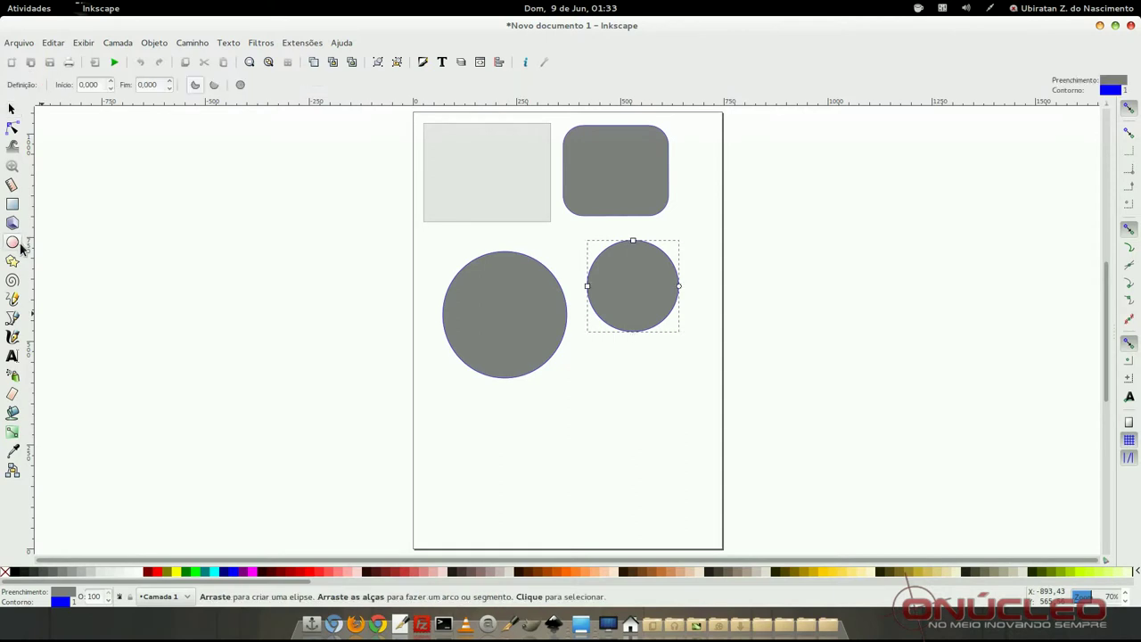
{"action": "mouse_move", "coordinate": [550, 411]}
{"action": "left_mouse_down"}
{"action": "mouse_move", "coordinate": [637, 490]}
{"action": "mouse_move", "coordinate": [570, 425]}
{"action": "mouse_move", "coordinate": [618, 478]}
{"action": "mouse_move", "coordinate": [596, 454]}
{"action": "left_mouse_up"}
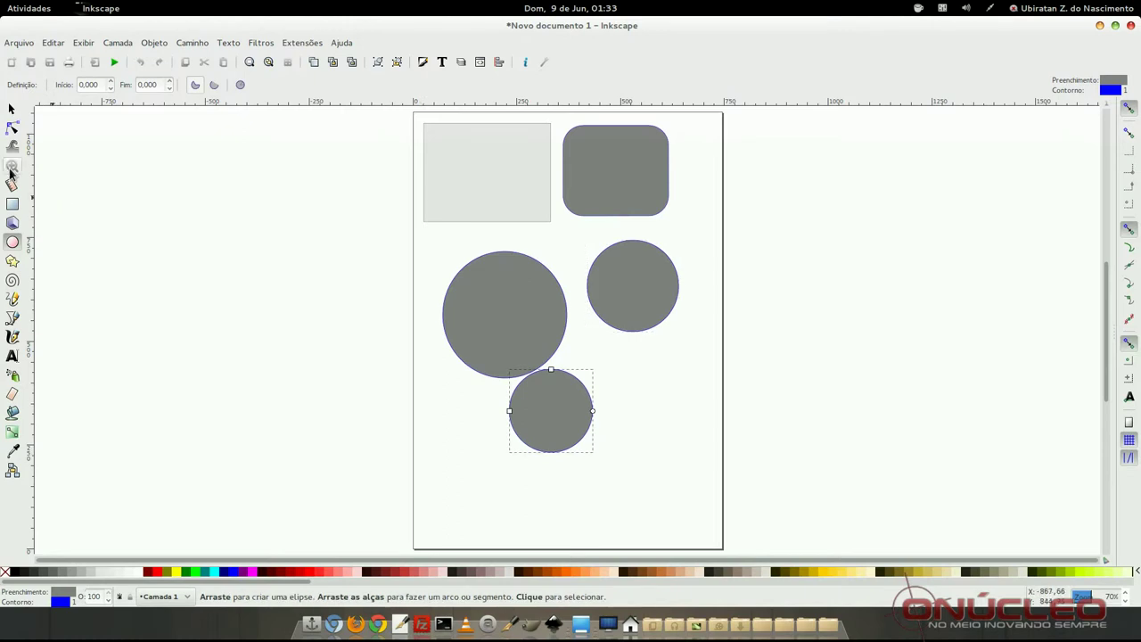
Pack the rectangles and circles tighter, with the ~221 px circle beneath the rounded rectangle
{"action": "left_click", "coordinate": [11, 109]}
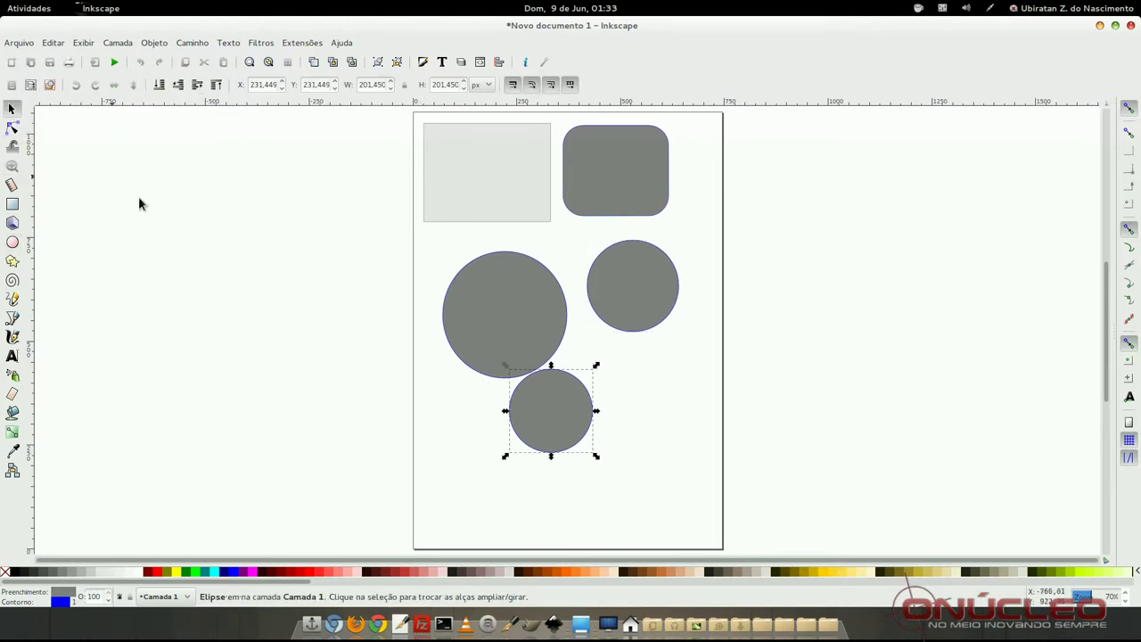
{"action": "left_click", "coordinate": [140, 215]}
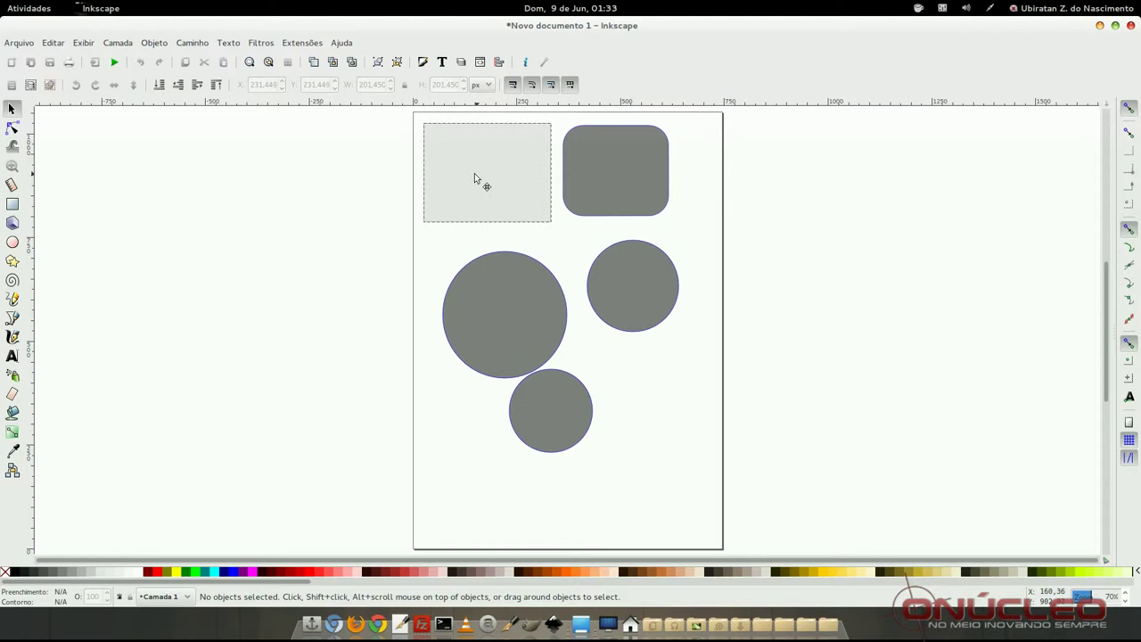
{"action": "left_click_drag", "start_coordinate": [474, 178], "coordinate": [470, 174]}
{"action": "left_click_drag", "start_coordinate": [618, 161], "coordinate": [603, 152]}
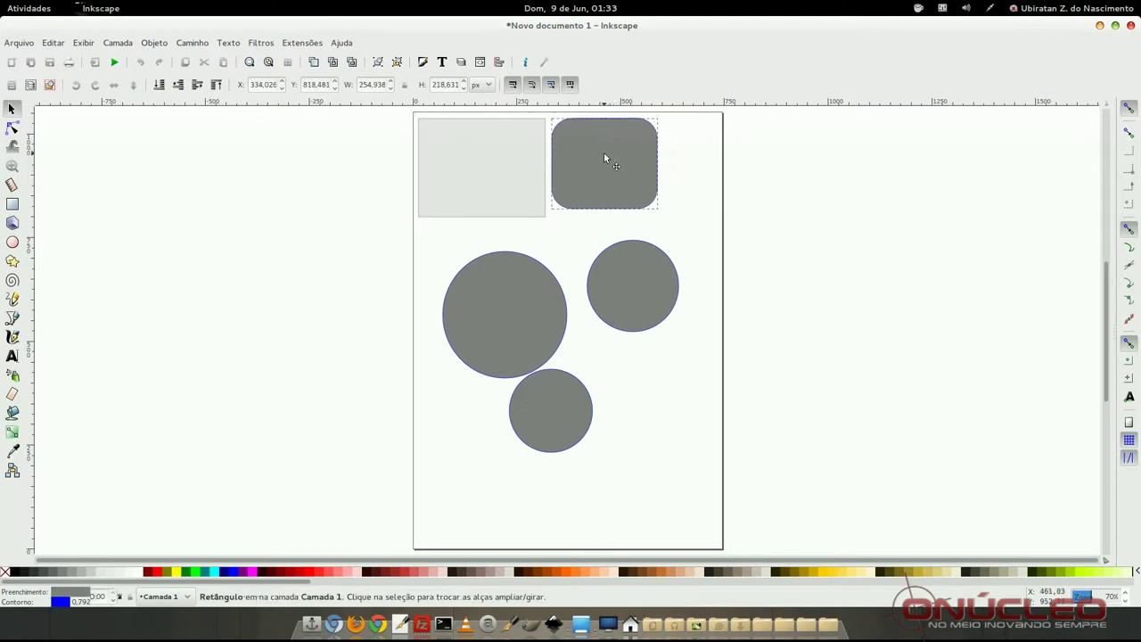
{"action": "left_click_drag", "start_coordinate": [642, 283], "coordinate": [659, 261]}
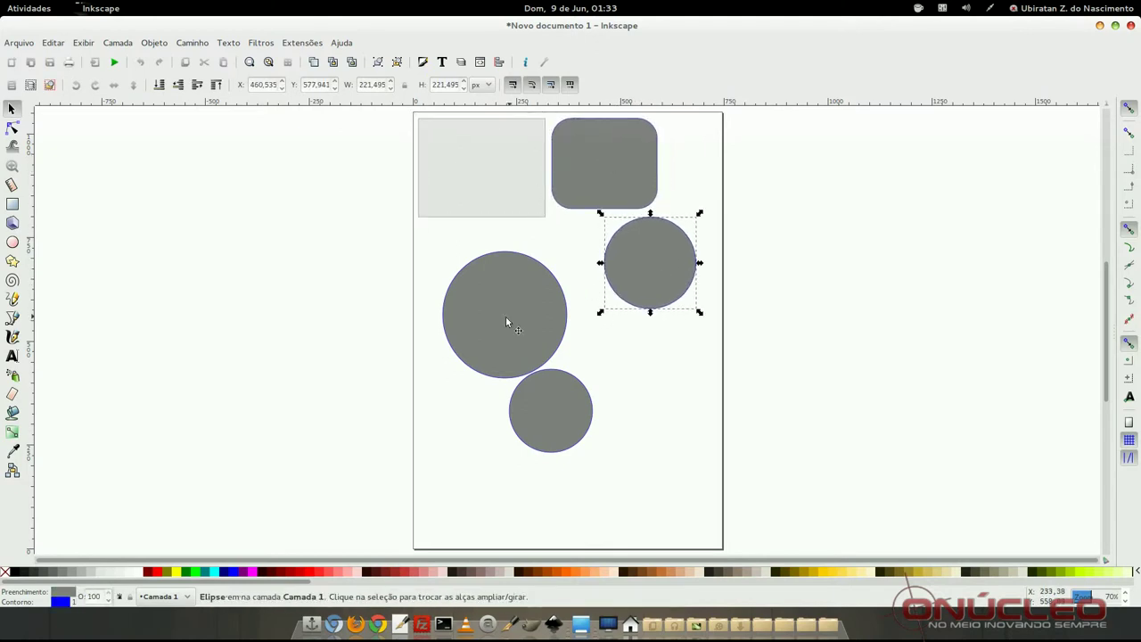
{"action": "left_click_drag", "start_coordinate": [505, 319], "coordinate": [484, 291]}
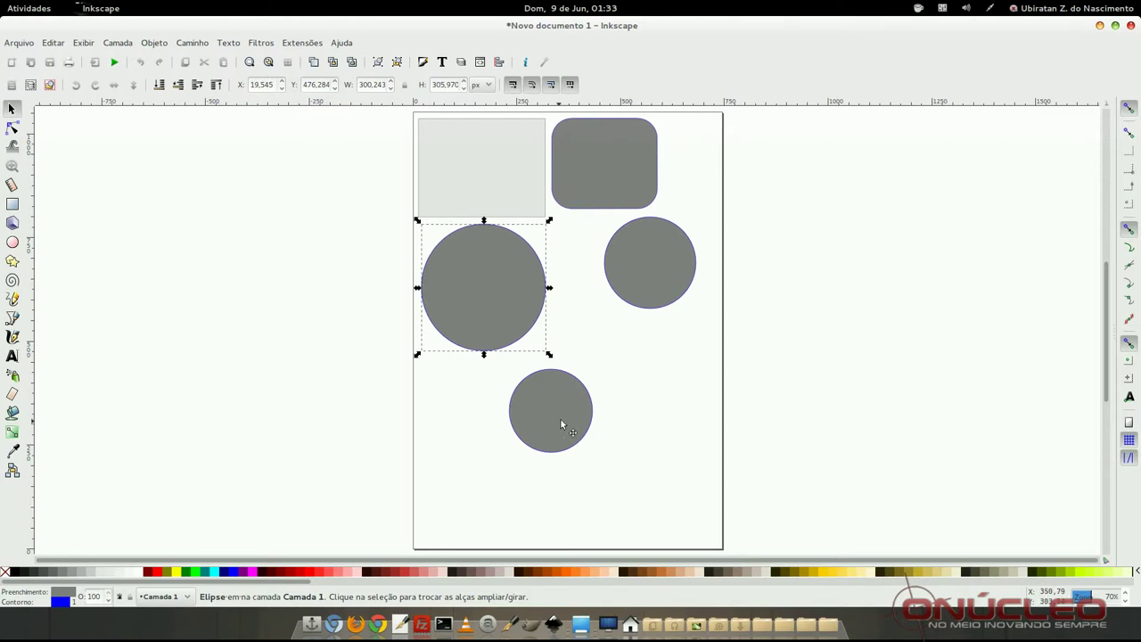
{"action": "left_click_drag", "start_coordinate": [560, 423], "coordinate": [687, 369]}
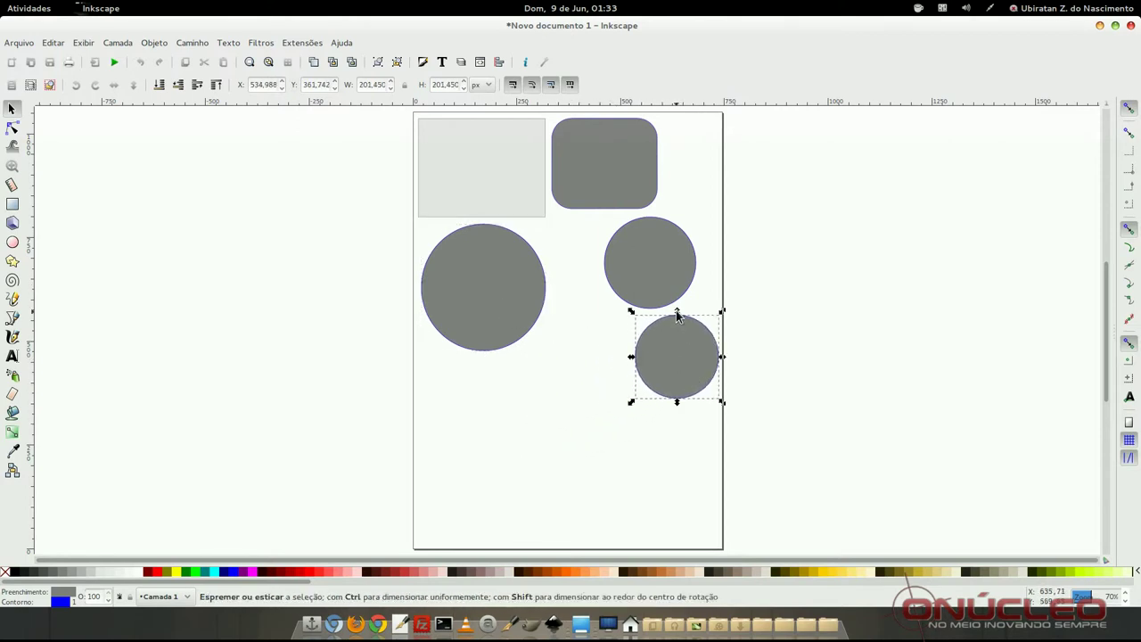
{"action": "left_click_drag", "start_coordinate": [661, 261], "coordinate": [617, 258]}
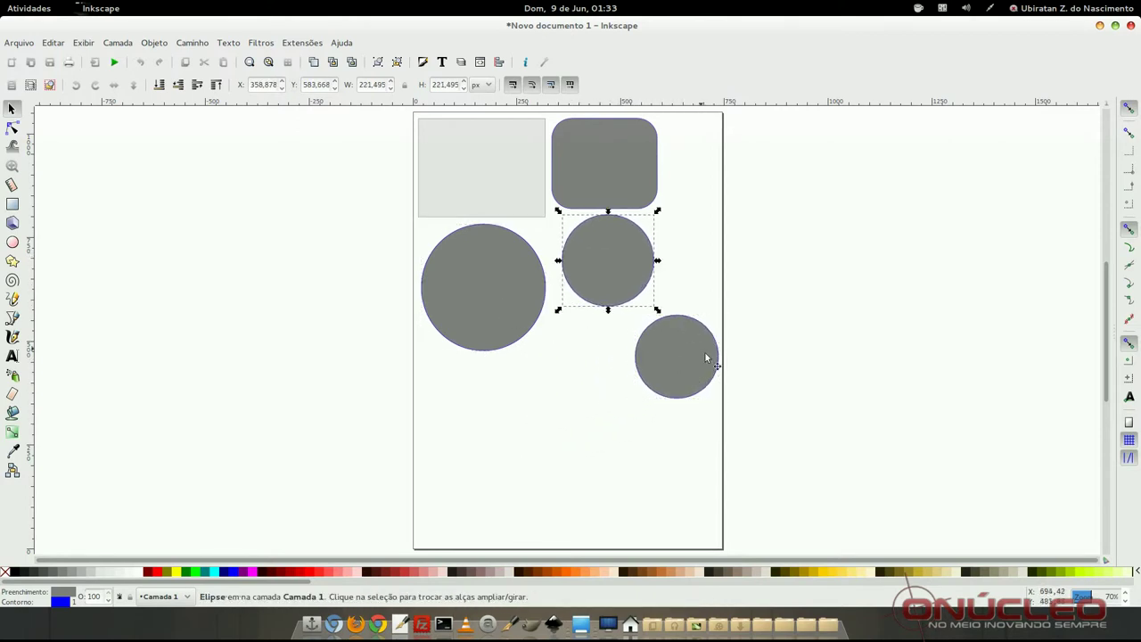
{"action": "left_click_drag", "start_coordinate": [697, 364], "coordinate": [698, 344]}
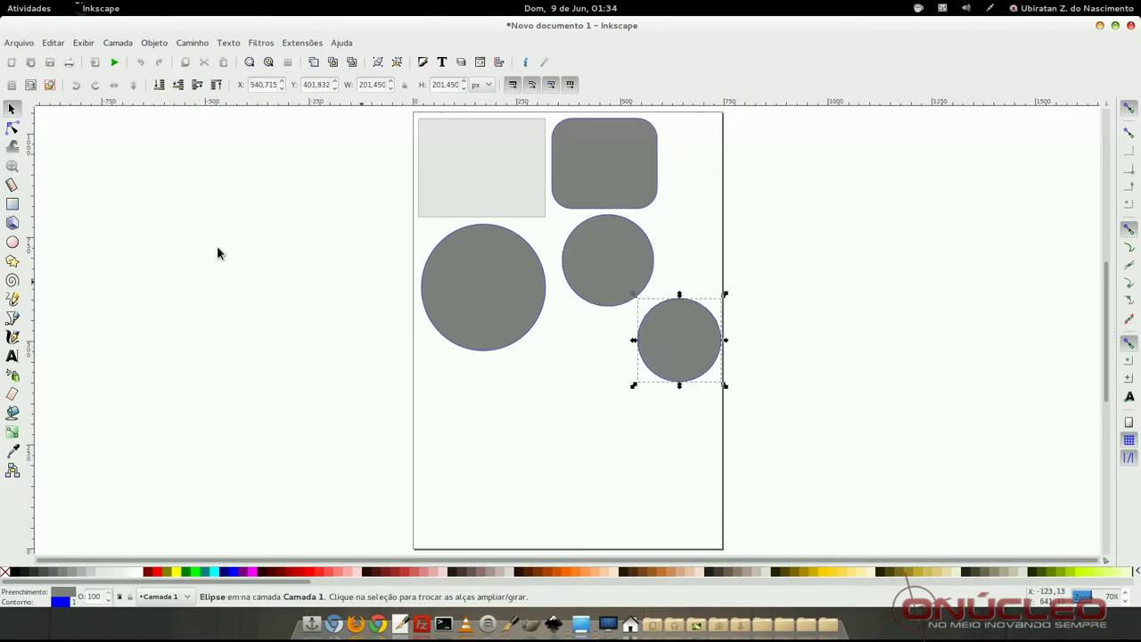
{"action": "left_click", "coordinate": [13, 261]}
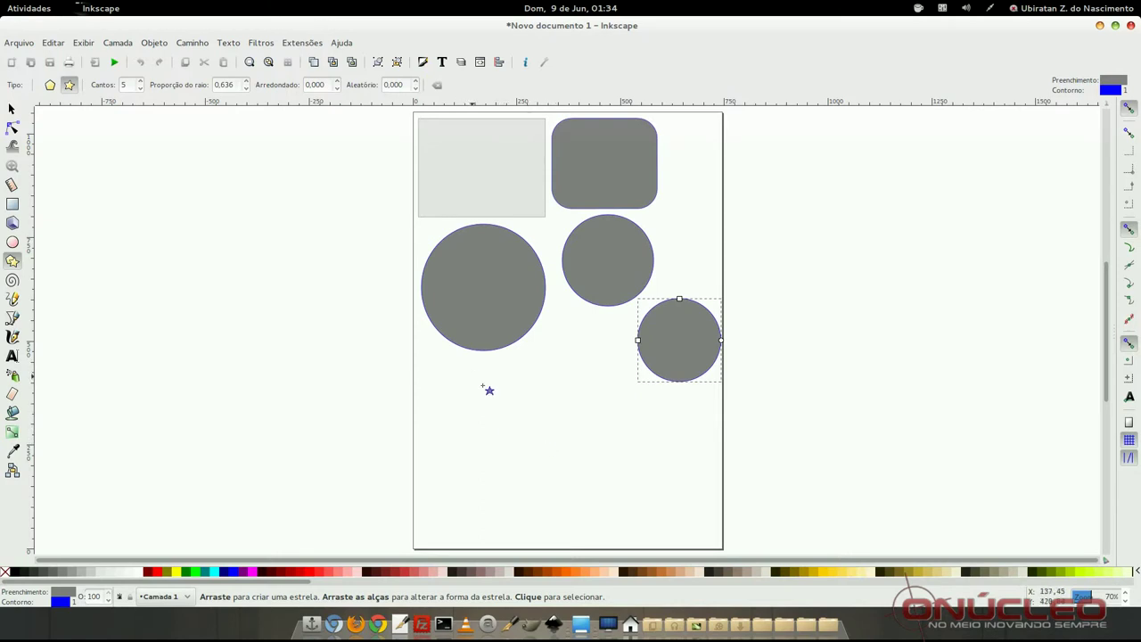
Draw a five-pointed star about 441 × 433 px and move it below the circles
{"action": "left_click_drag", "start_coordinate": [476, 390], "coordinate": [536, 455]}
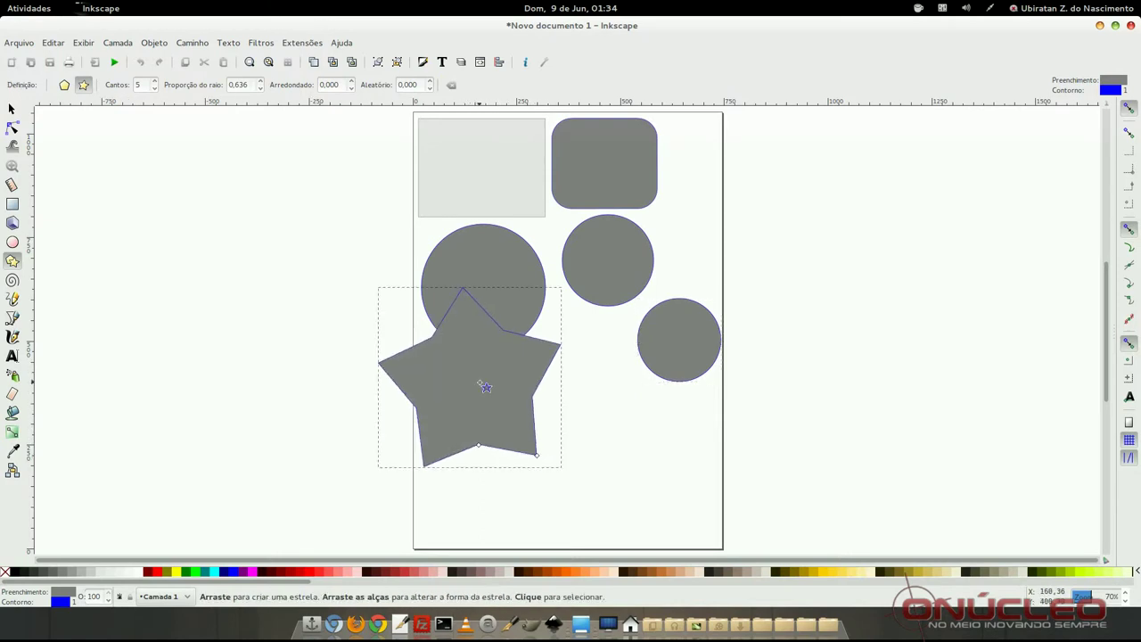
{"action": "left_click", "coordinate": [11, 109]}
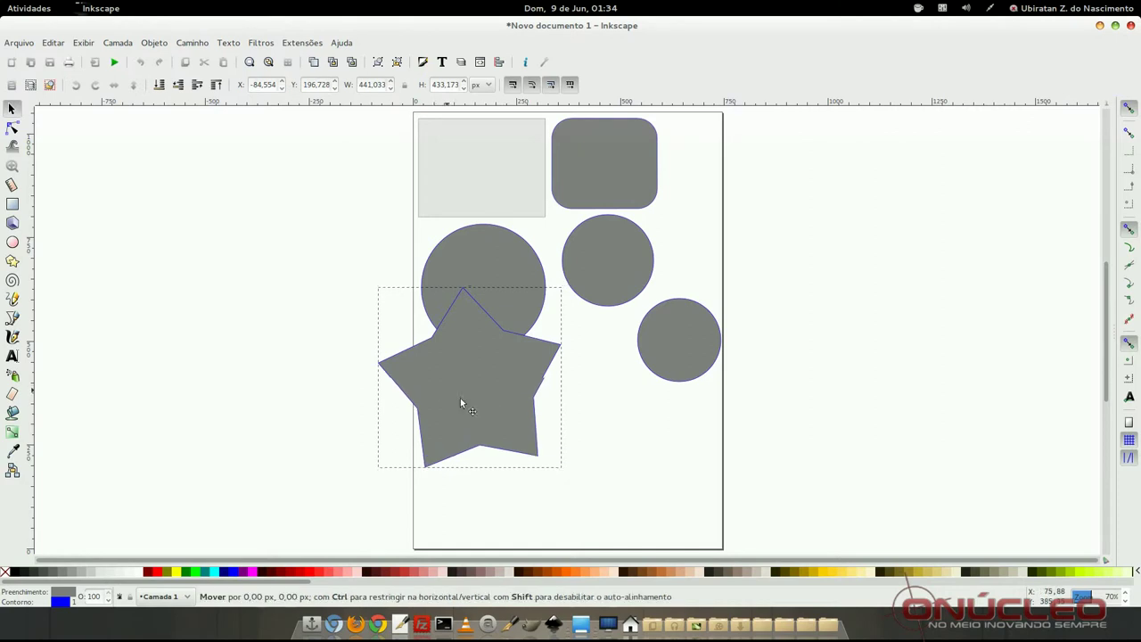
{"action": "left_click_drag", "start_coordinate": [459, 397], "coordinate": [521, 445]}
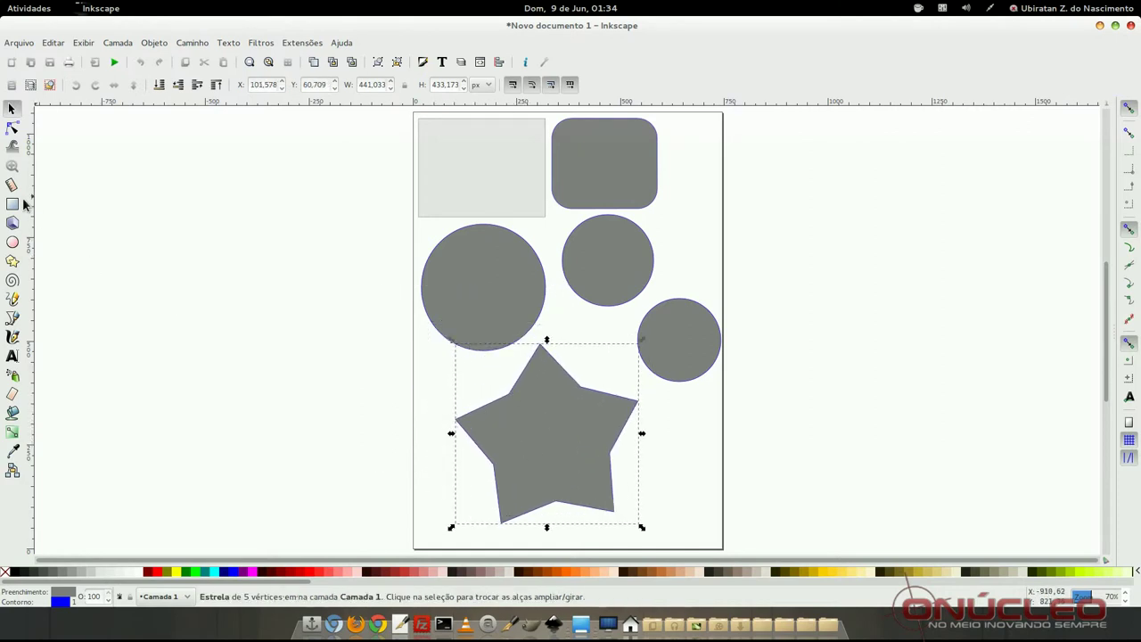
{"action": "left_click", "coordinate": [12, 261]}
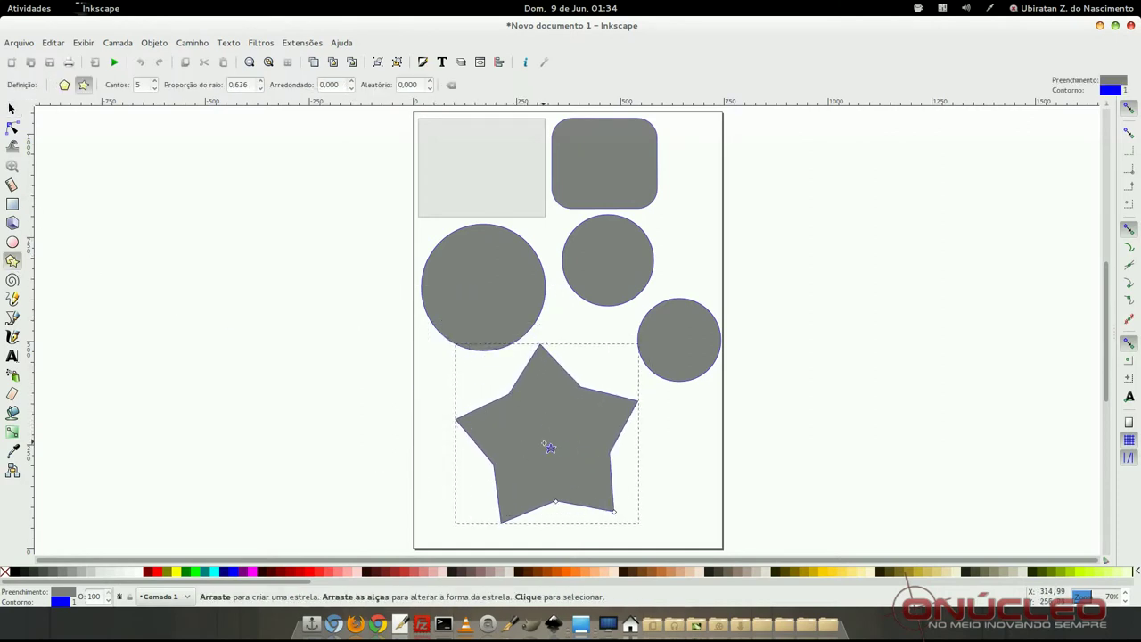
Turn the star into a polygon and vary its corners down to a triangle and up to six
{"action": "left_click", "coordinate": [64, 85]}
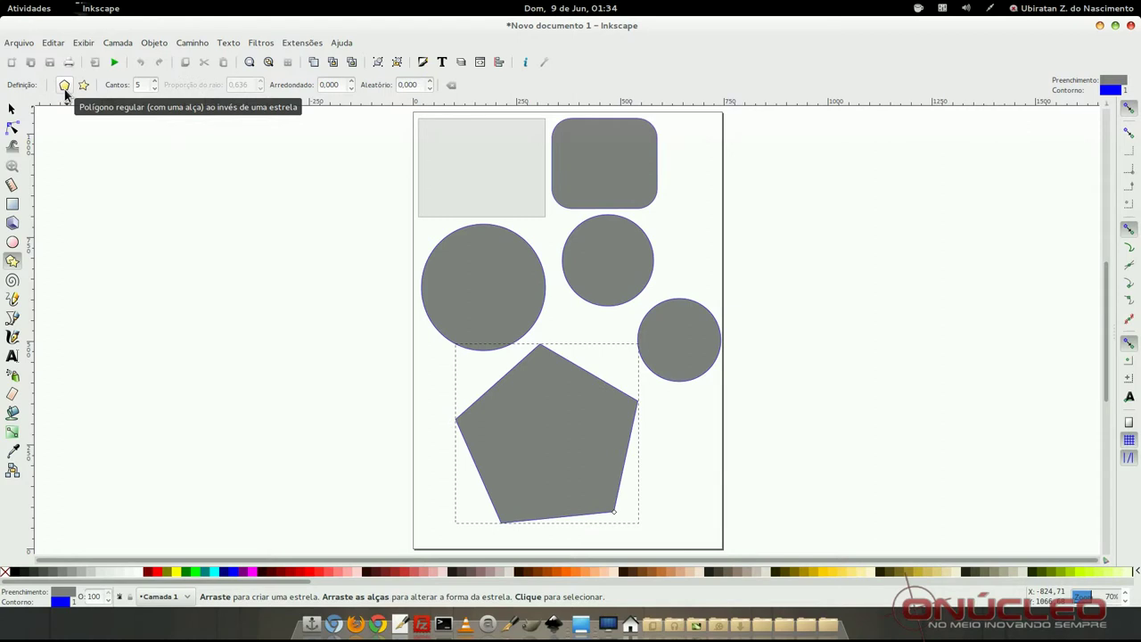
{"action": "left_click", "coordinate": [154, 81]}
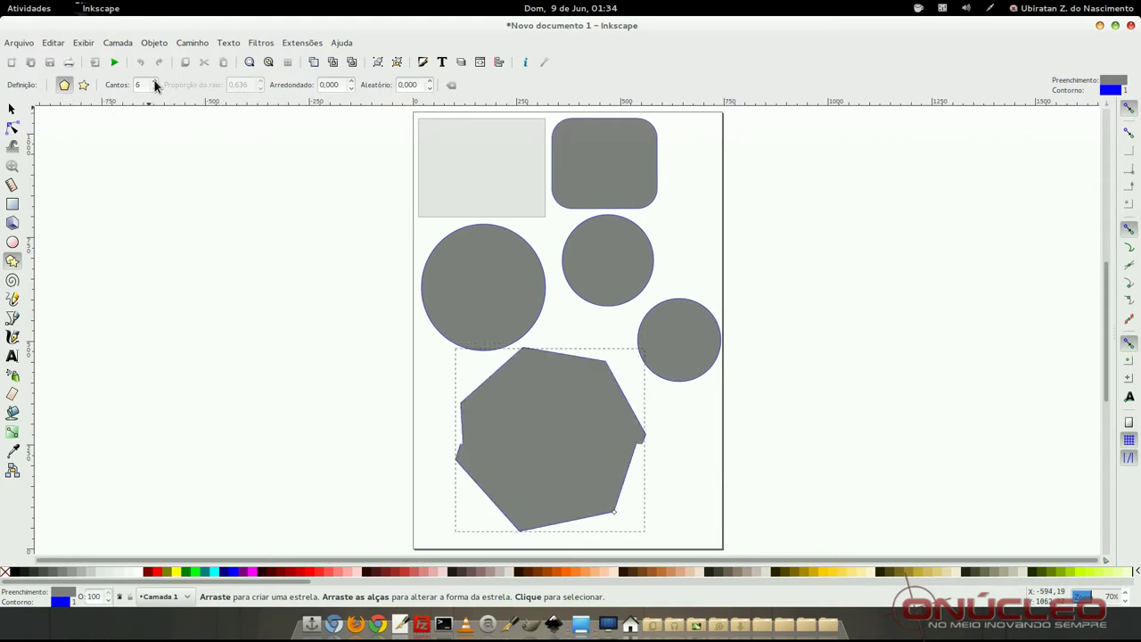
{"action": "left_click", "coordinate": [154, 81]}
{"action": "left_click", "coordinate": [155, 88]}
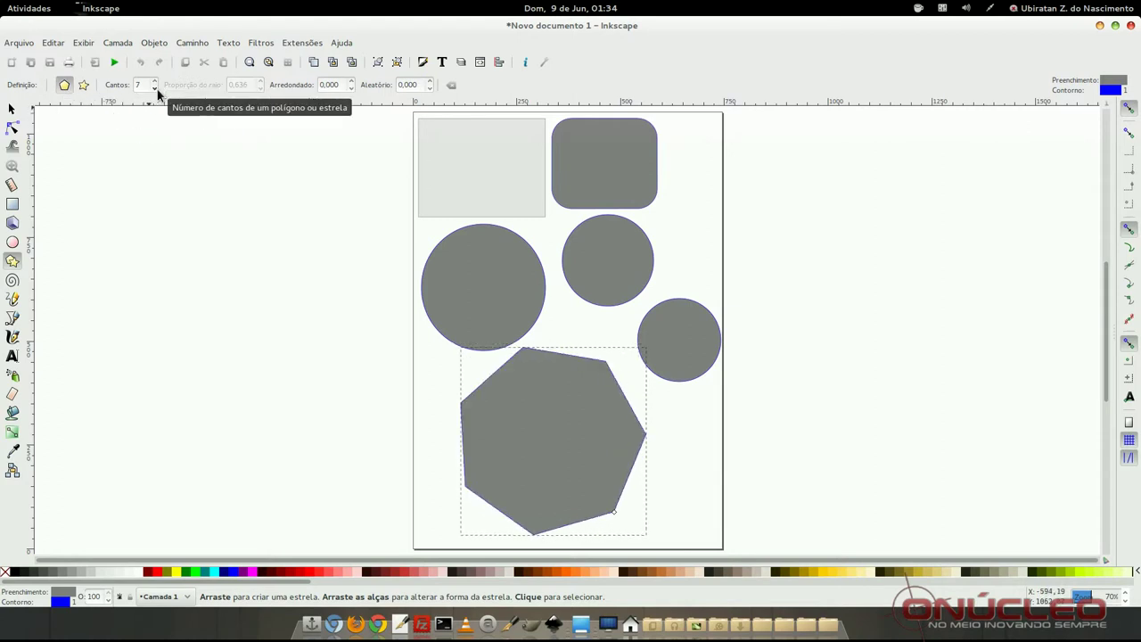
{"action": "left_click", "coordinate": [155, 89]}
{"action": "left_click", "coordinate": [155, 88]}
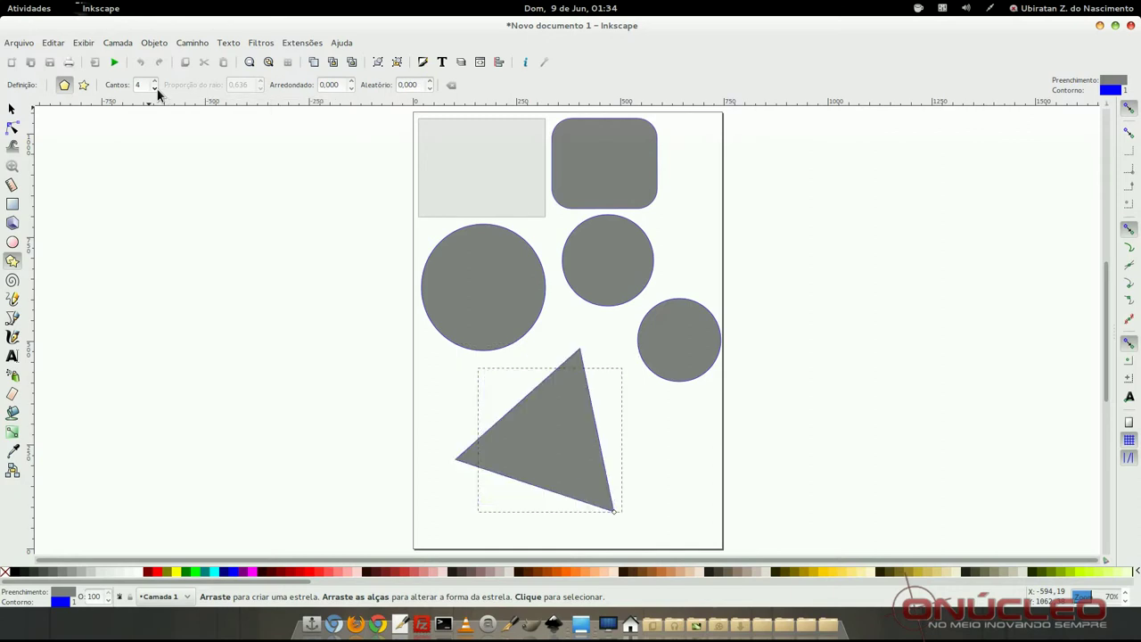
{"action": "left_click", "coordinate": [154, 81]}
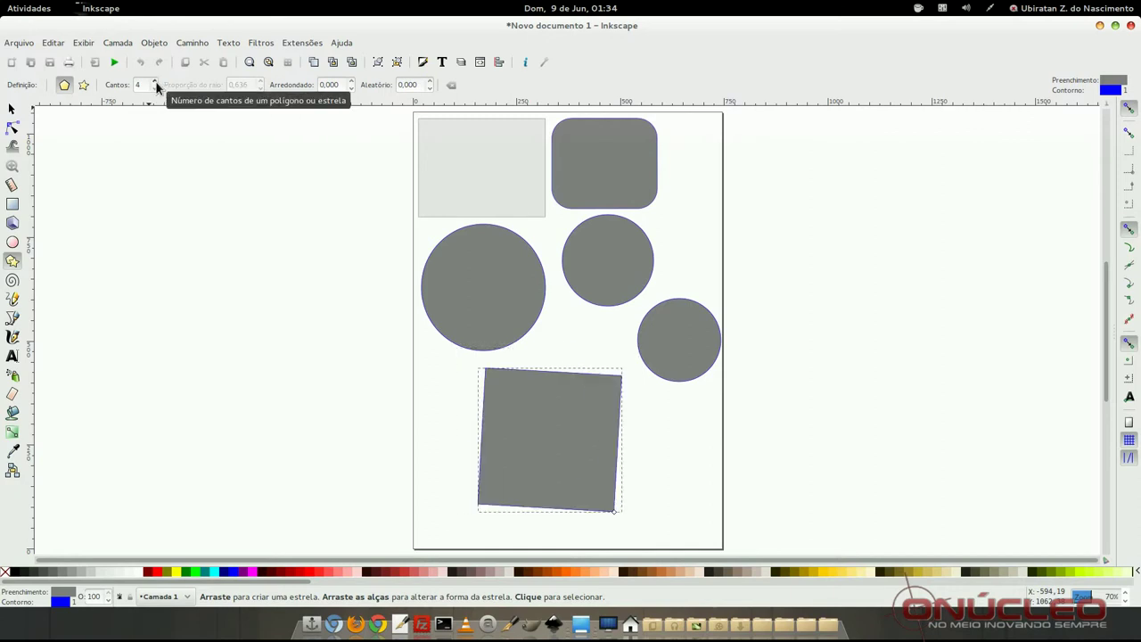
{"action": "left_click", "coordinate": [154, 81]}
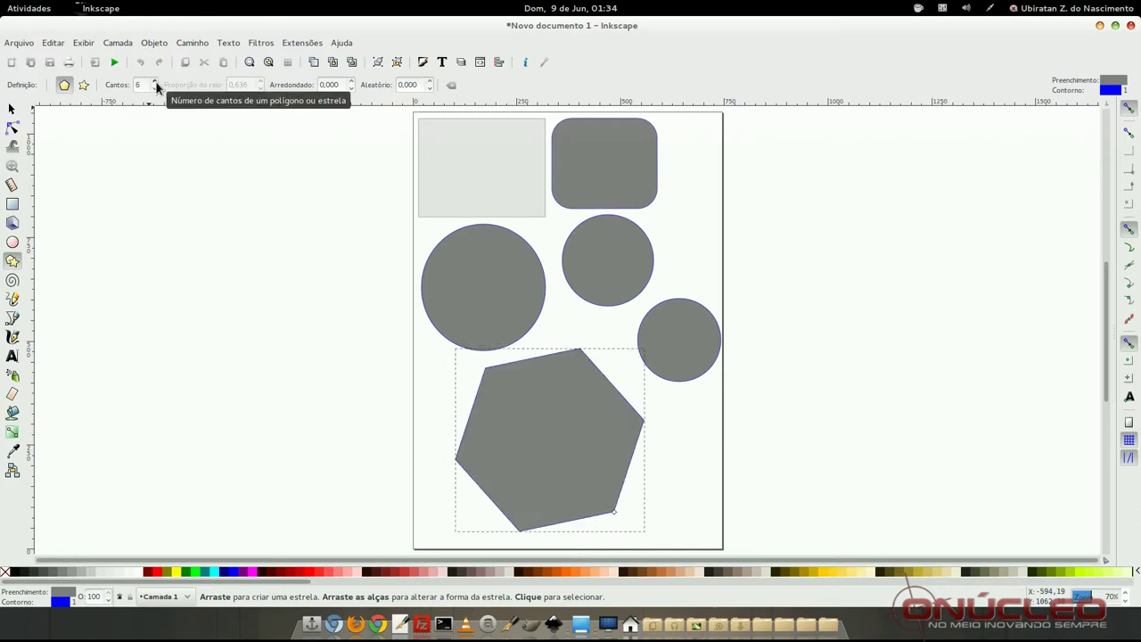
Draw a small six-pointed star left of the page and shift it right
{"action": "left_click", "coordinate": [83, 85]}
{"action": "mouse_move", "coordinate": [140, 231]}
{"action": "left_mouse_down"}
{"action": "mouse_move", "coordinate": [276, 367]}
{"action": "mouse_move", "coordinate": [108, 238]}
{"action": "left_mouse_up"}
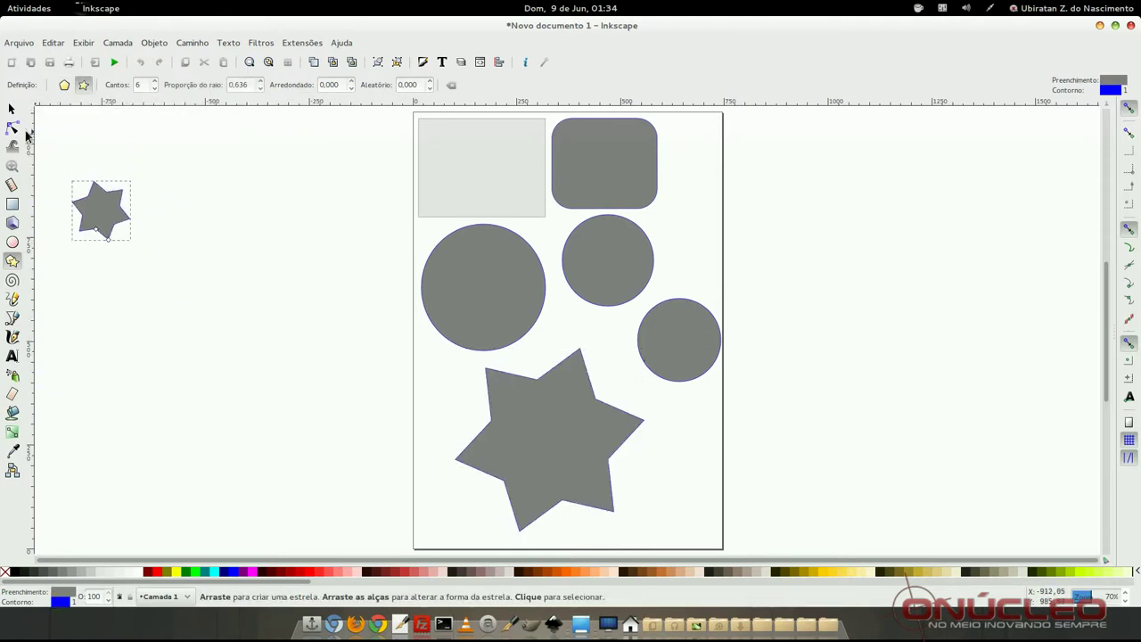
{"action": "left_click", "coordinate": [12, 108]}
{"action": "left_click_drag", "start_coordinate": [94, 199], "coordinate": [242, 236]}
Make the large star on the page a five-corner polygon
{"action": "left_click", "coordinate": [532, 455]}
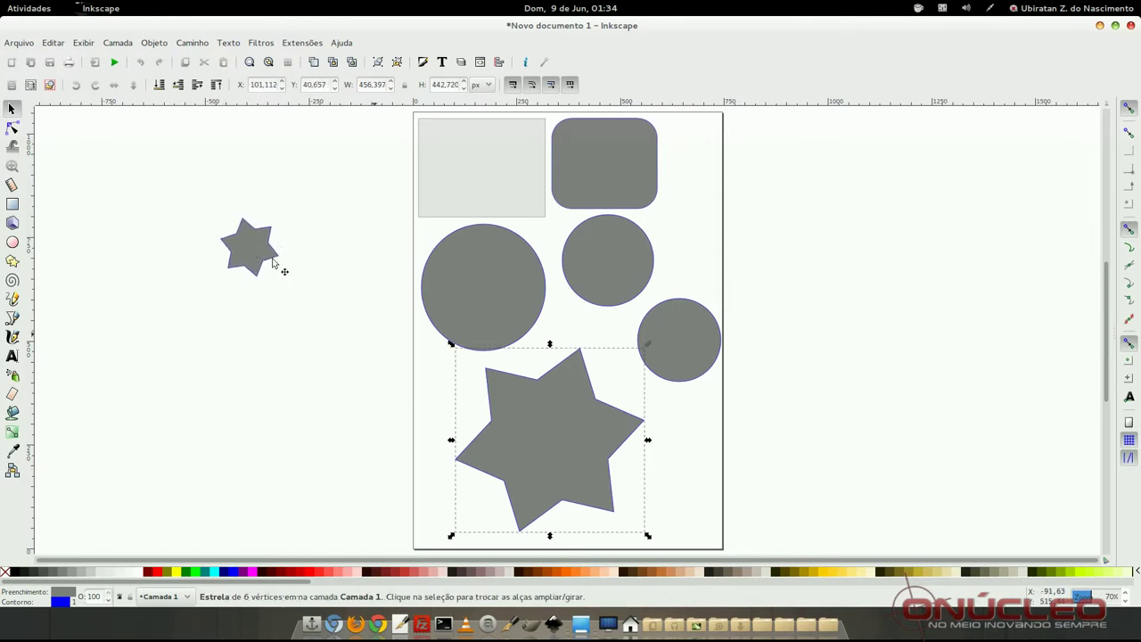
{"action": "left_click", "coordinate": [11, 260]}
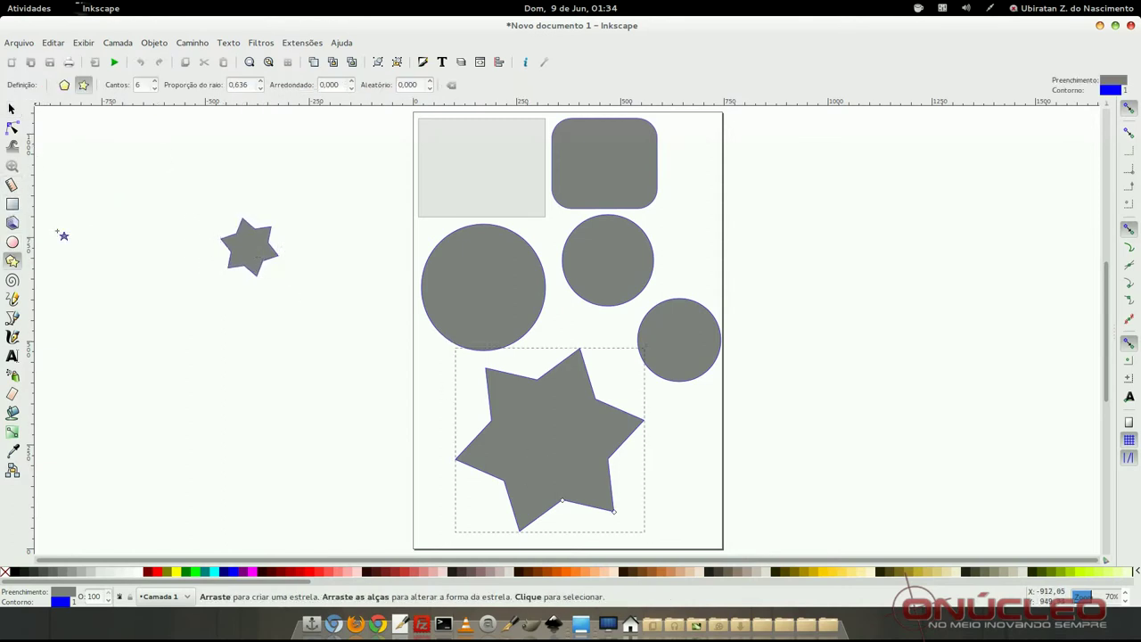
{"action": "left_click", "coordinate": [65, 87]}
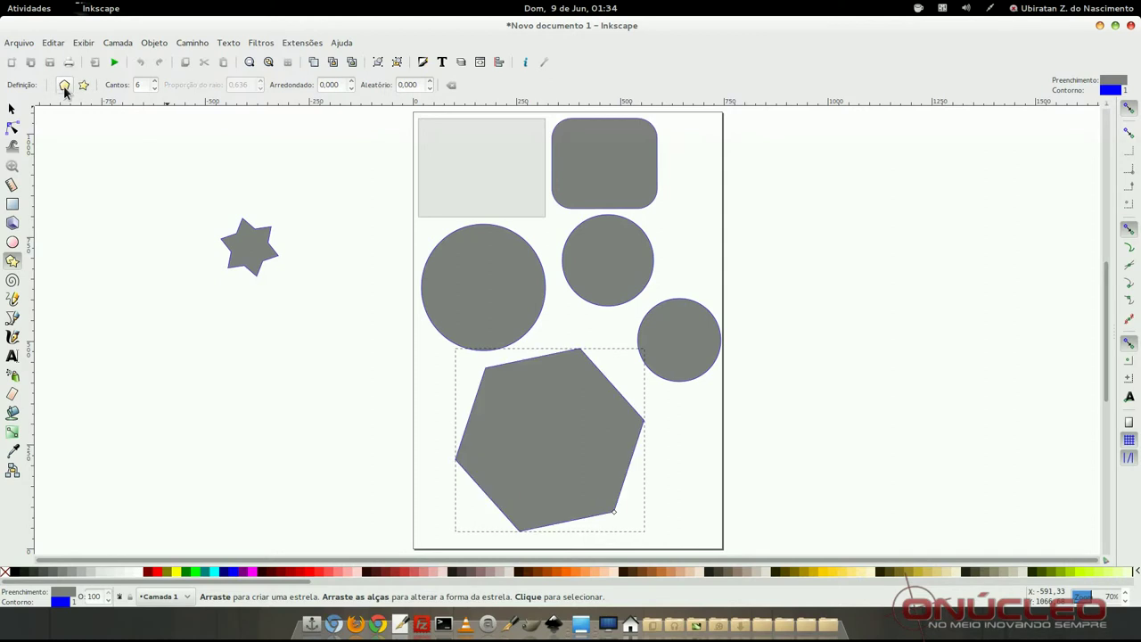
{"action": "left_click", "coordinate": [154, 88]}
{"action": "left_click", "coordinate": [155, 81]}
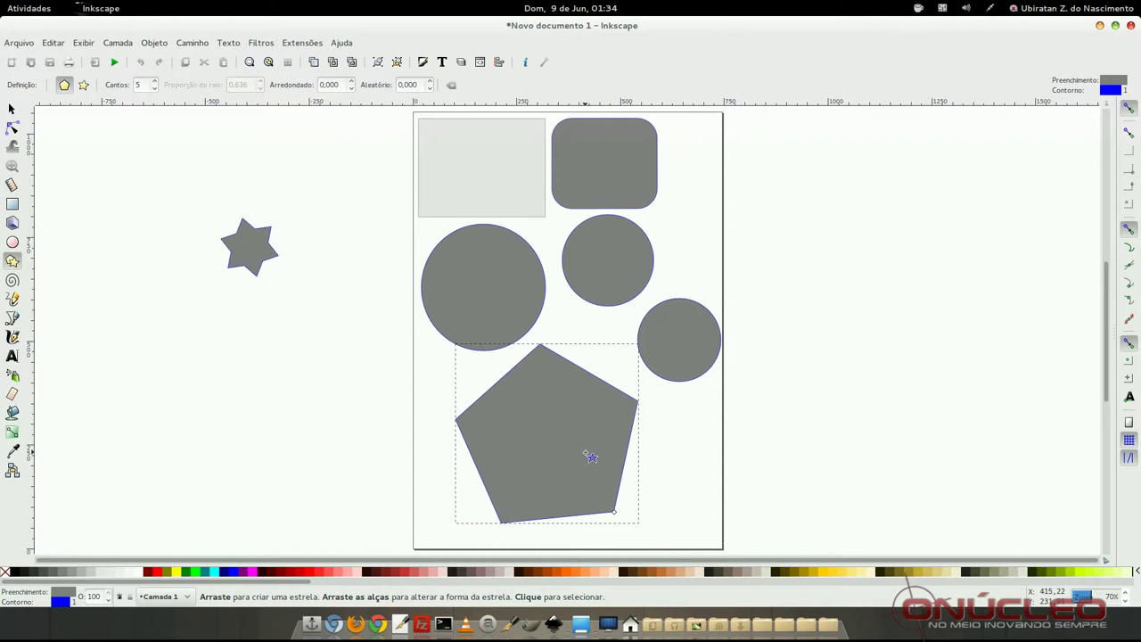
Move the pentagon off-page, shrink it to about 237 × 233 px, and place it beside the star
{"action": "key", "text": "s"}
{"action": "left_click_drag", "start_coordinate": [580, 450], "coordinate": [186, 372]}
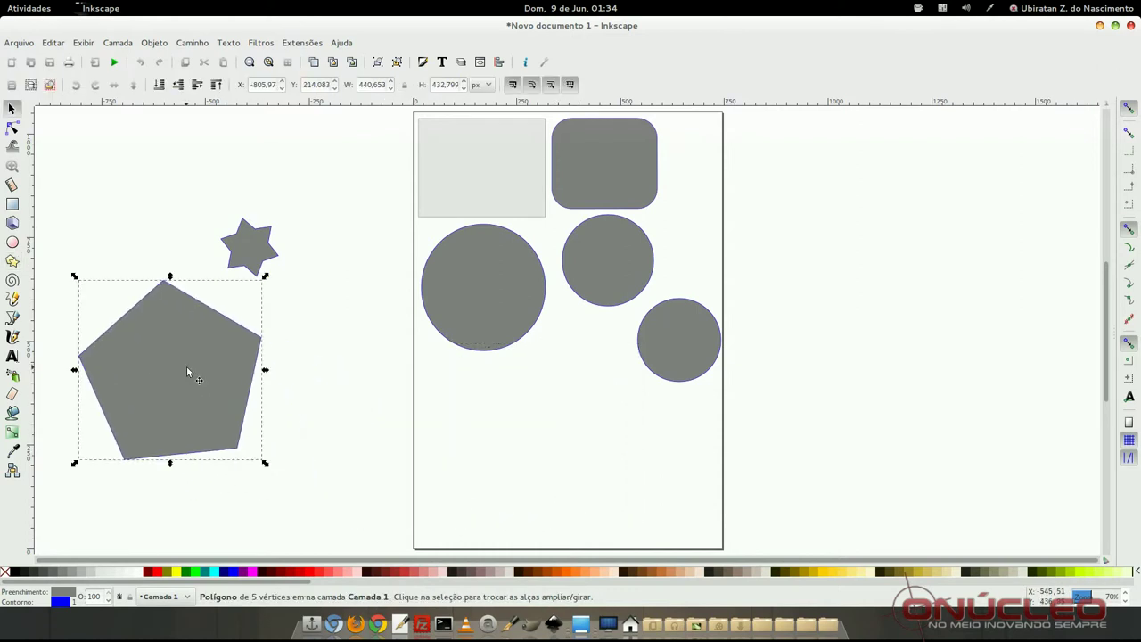
{"action": "left_click_drag", "start_coordinate": [75, 276], "coordinate": [158, 358]}
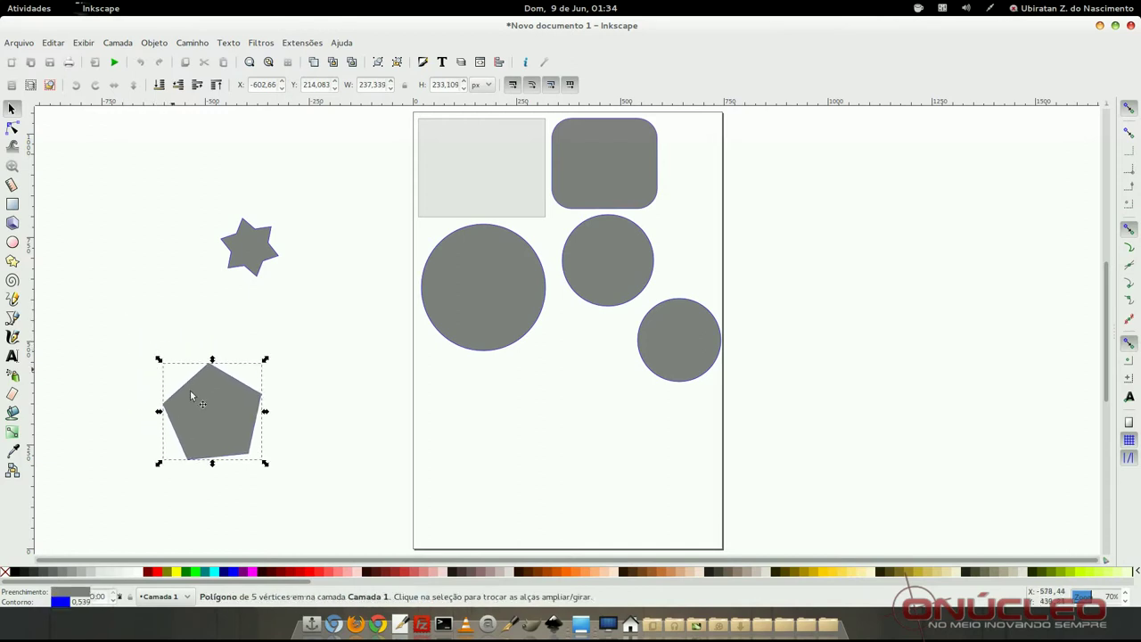
{"action": "left_click_drag", "start_coordinate": [231, 435], "coordinate": [347, 332]}
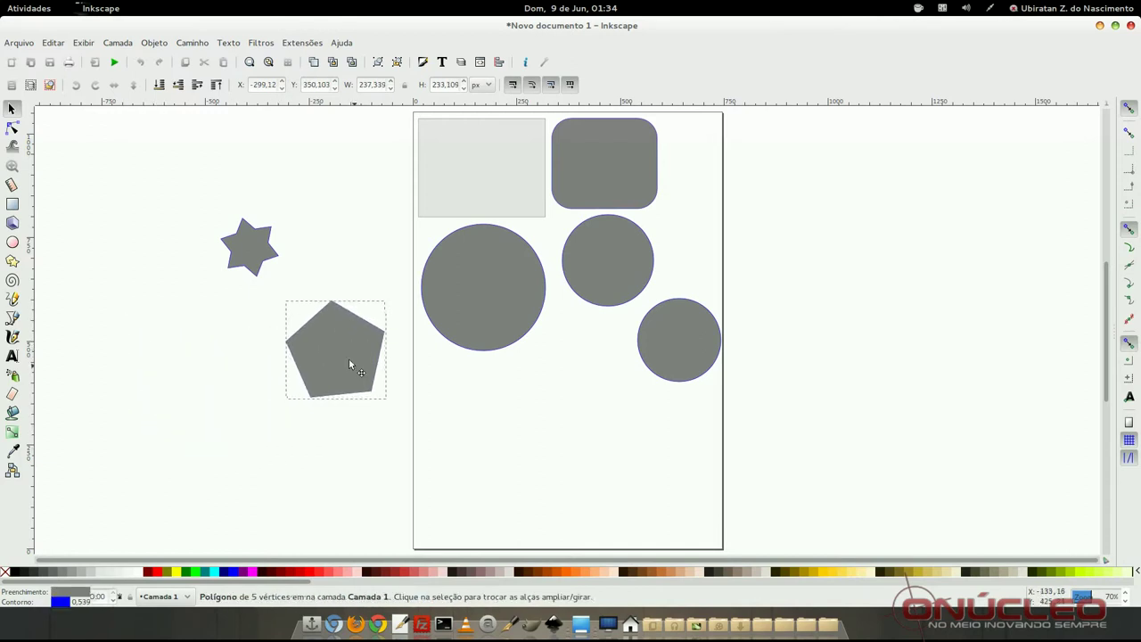
{"action": "left_click", "coordinate": [328, 426]}
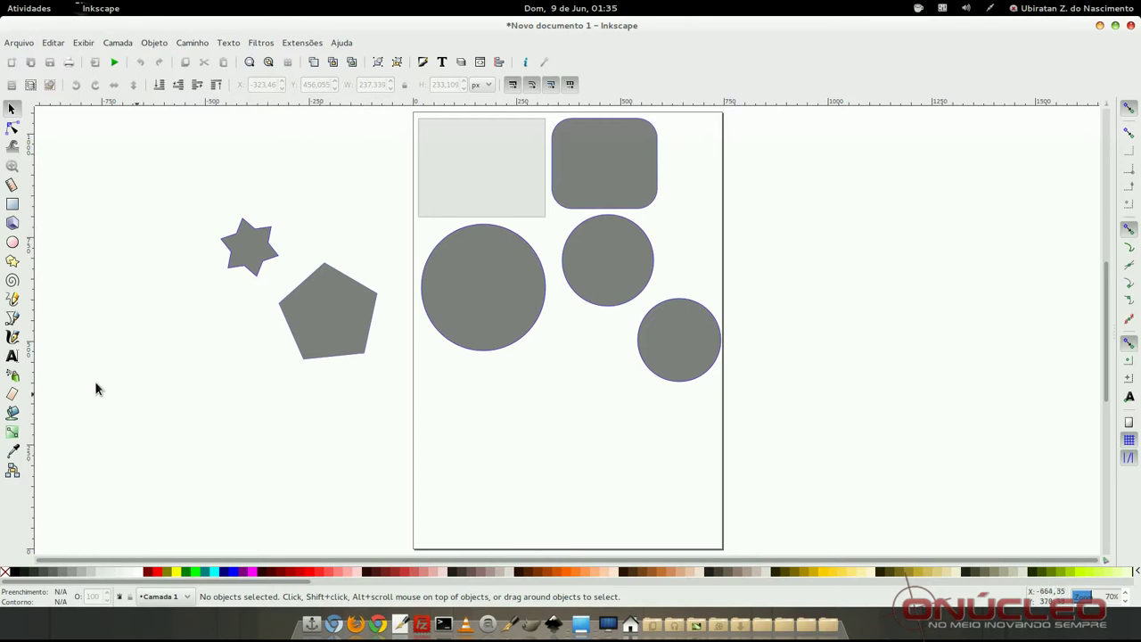
Type 'Segunda aula de InkScape' on the lower page and select the whole text
{"action": "left_click", "coordinate": [12, 357]}
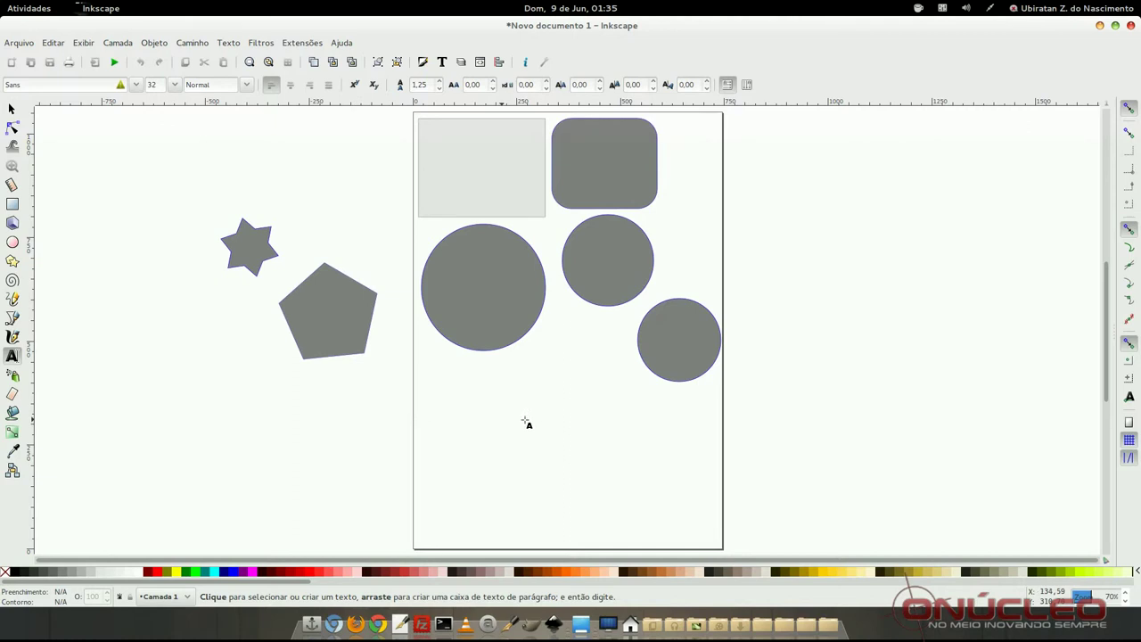
{"action": "left_click", "coordinate": [483, 431]}
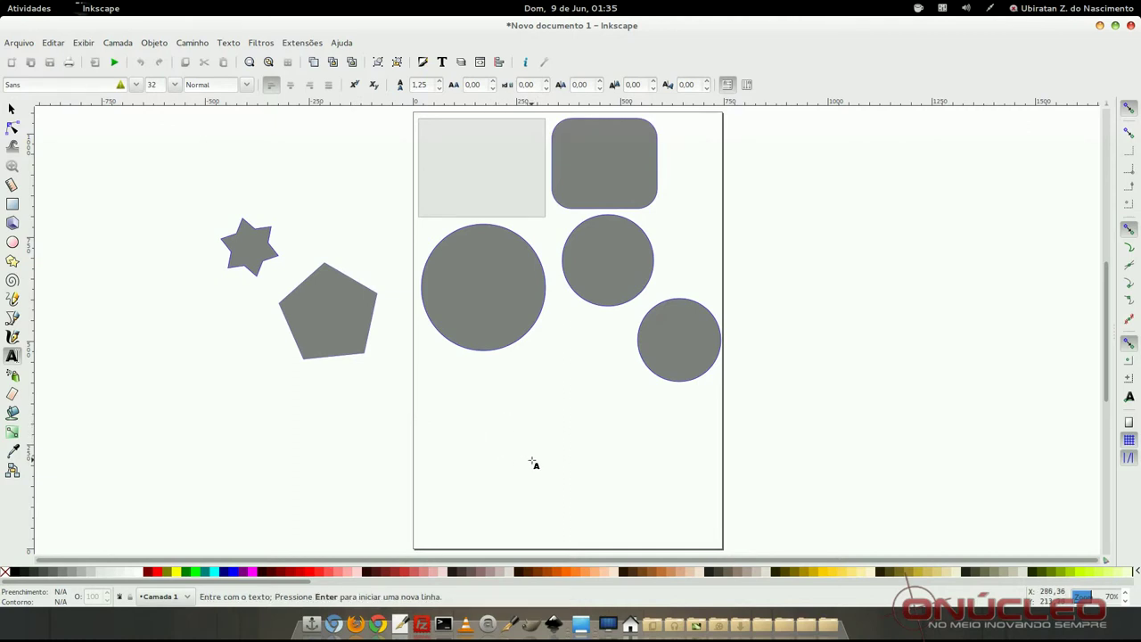
{"action": "type", "text": "Segunda aula de InkScape"}
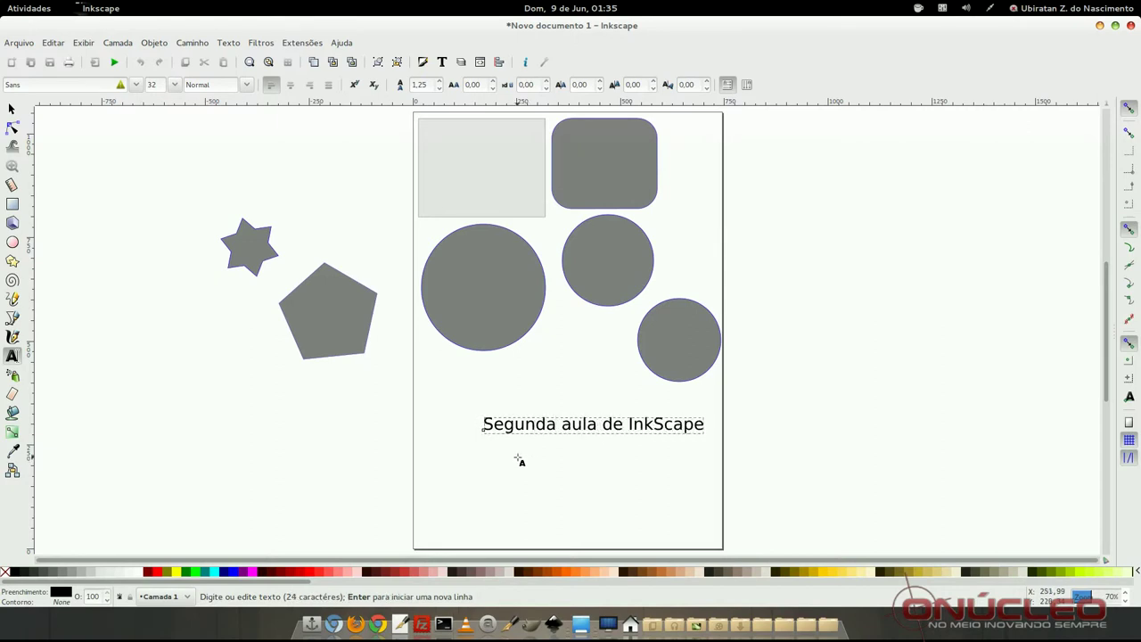
{"action": "left_click", "coordinate": [483, 424]}
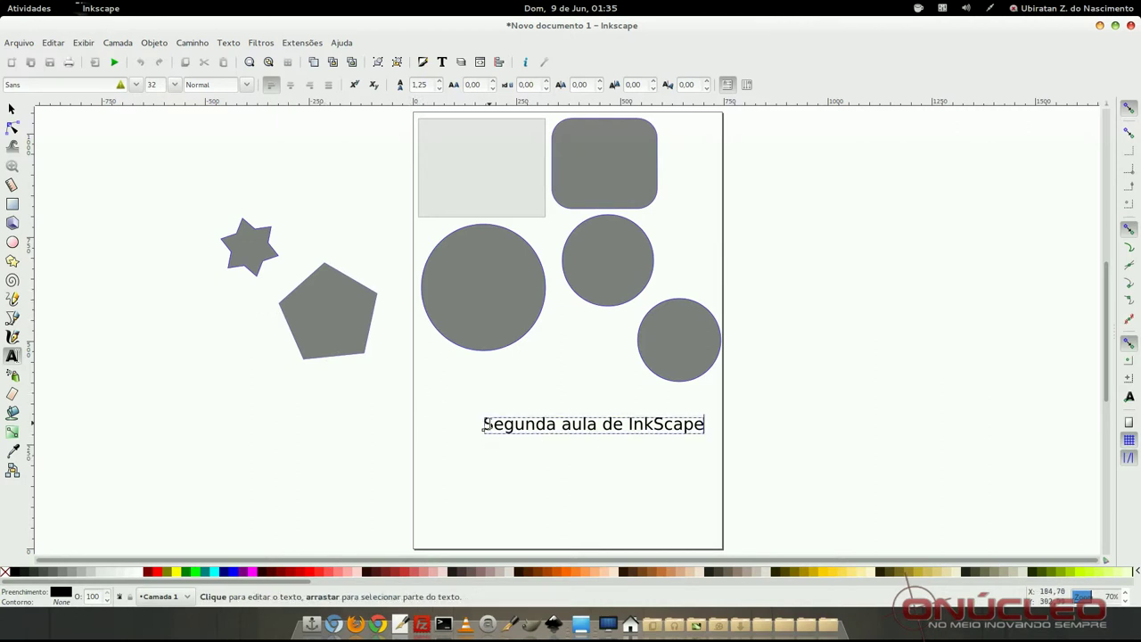
{"action": "left_click_drag", "start_coordinate": [483, 424], "coordinate": [769, 427]}
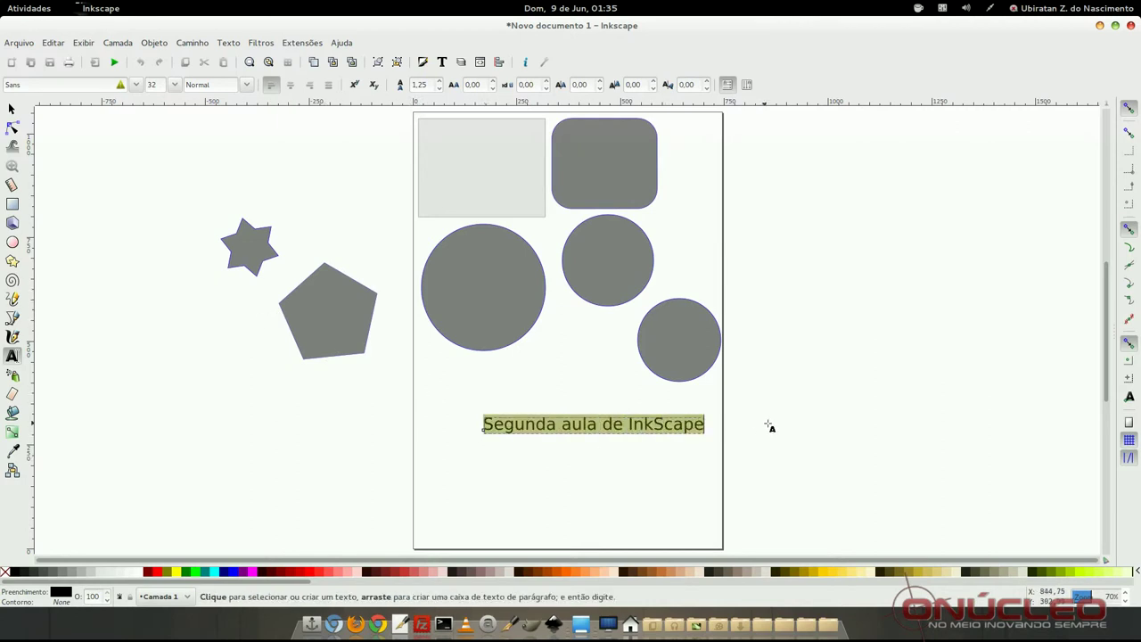
Set the title's font family to EerieContour
{"action": "left_click", "coordinate": [135, 85]}
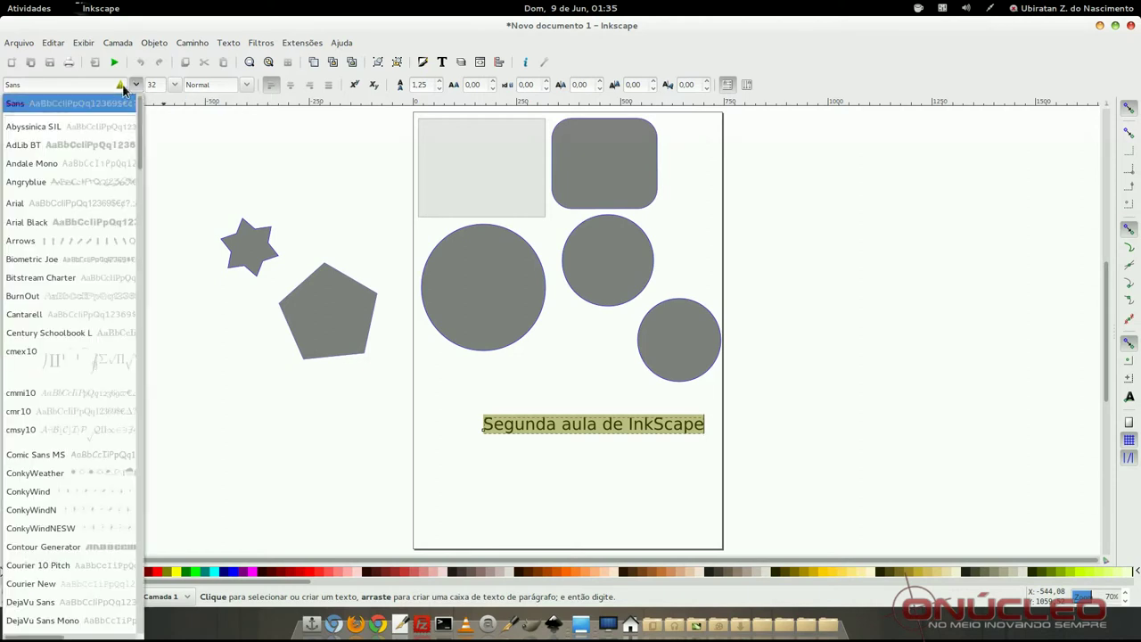
{"action": "scroll", "coordinate": [46, 339], "scroll_direction": "down", "scroll_amount": 1}
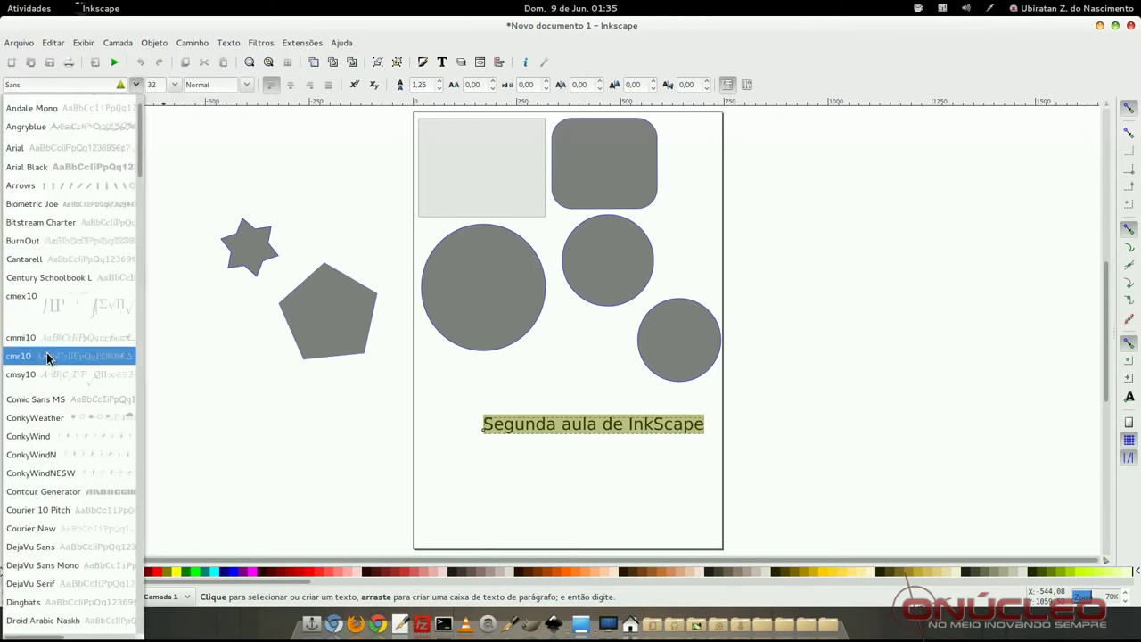
{"action": "scroll", "coordinate": [45, 357], "scroll_direction": "down", "scroll_amount": 3}
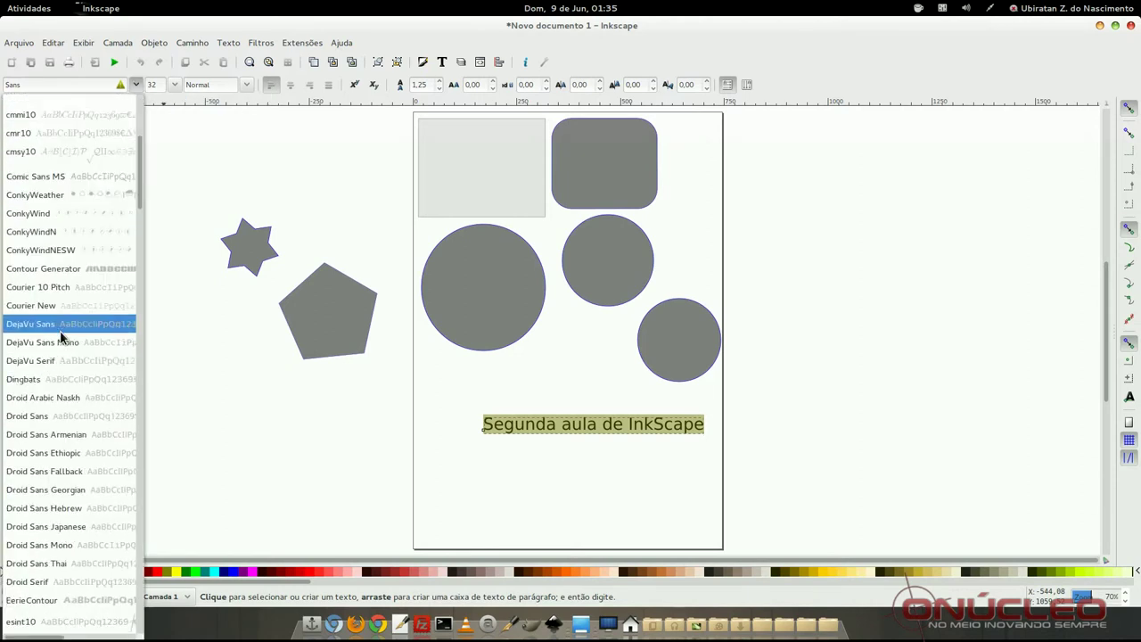
{"action": "scroll", "coordinate": [57, 339], "scroll_direction": "down", "scroll_amount": 2}
{"action": "scroll", "coordinate": [55, 348], "scroll_direction": "down", "scroll_amount": 1}
{"action": "scroll", "coordinate": [55, 354], "scroll_direction": "down", "scroll_amount": 1}
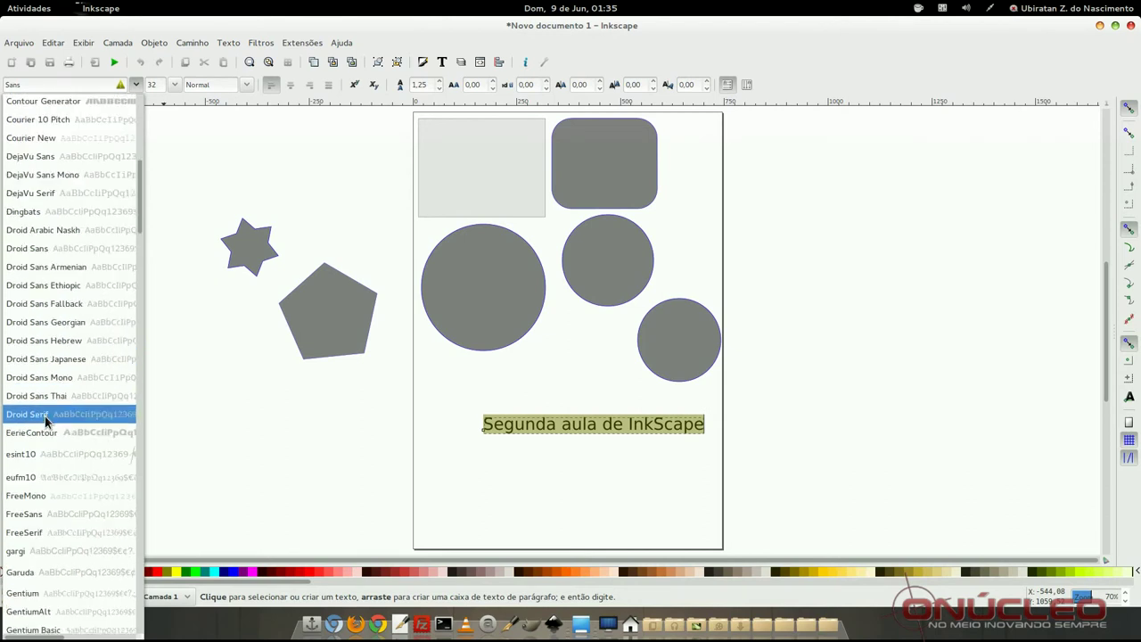
{"action": "left_click", "coordinate": [87, 432]}
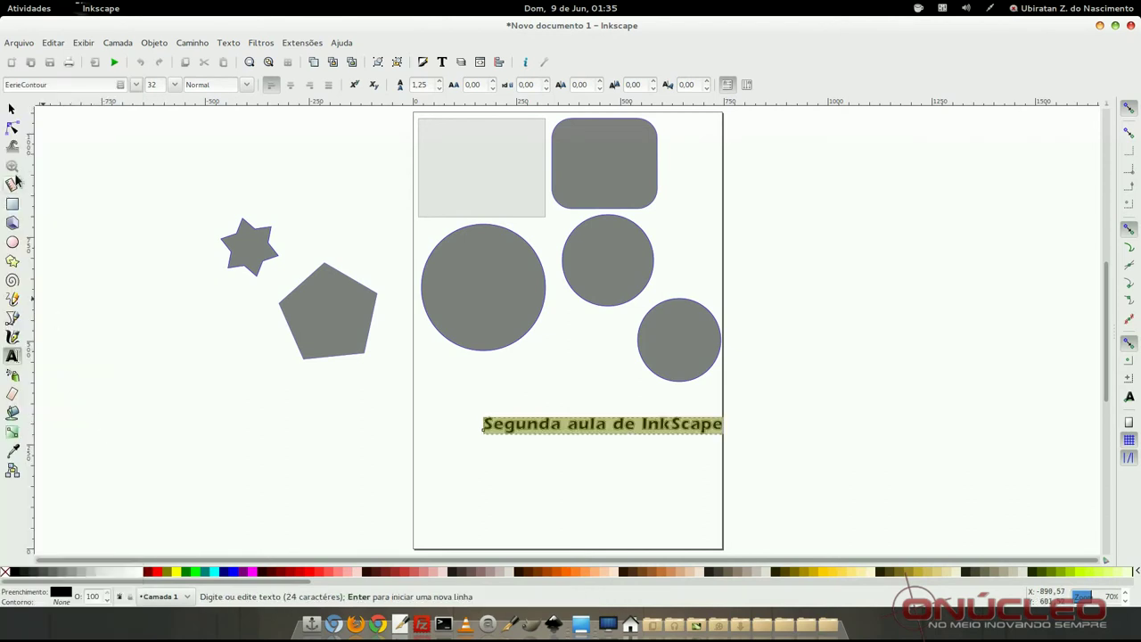
Move the title up-left and scale it up across the page
{"action": "left_click", "coordinate": [12, 110]}
{"action": "left_click_drag", "start_coordinate": [535, 424], "coordinate": [493, 410]}
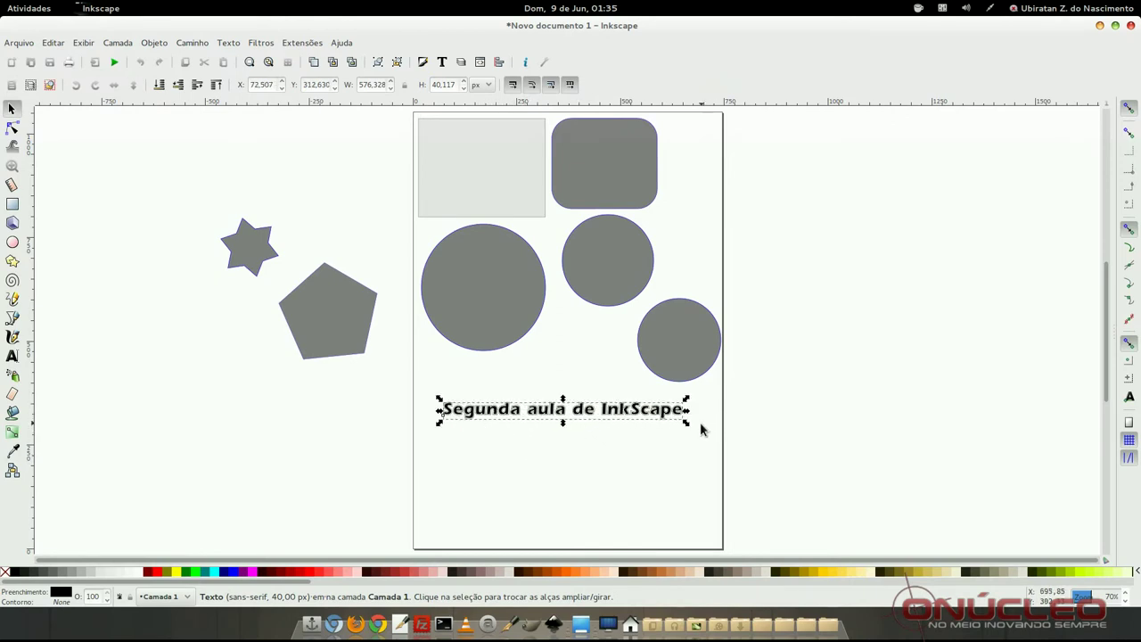
{"action": "mouse_move", "coordinate": [687, 430]}
{"action": "left_mouse_down"}
{"action": "mouse_move", "coordinate": [747, 469]}
{"action": "mouse_move", "coordinate": [908, 502]}
{"action": "left_mouse_up"}
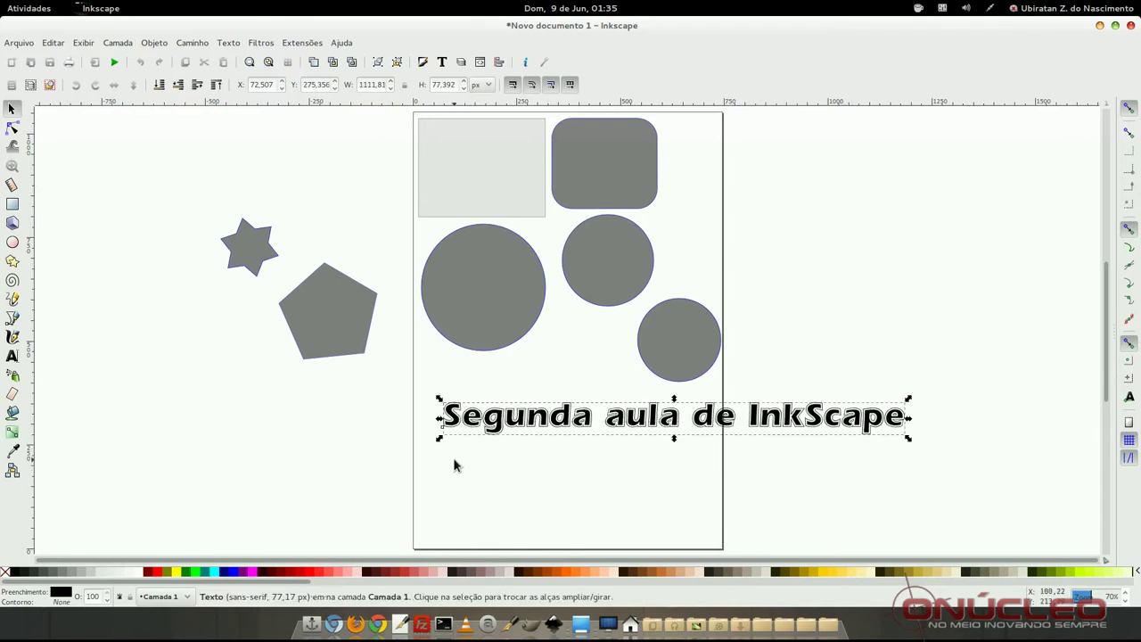
{"action": "left_click_drag", "start_coordinate": [438, 442], "coordinate": [300, 510]}
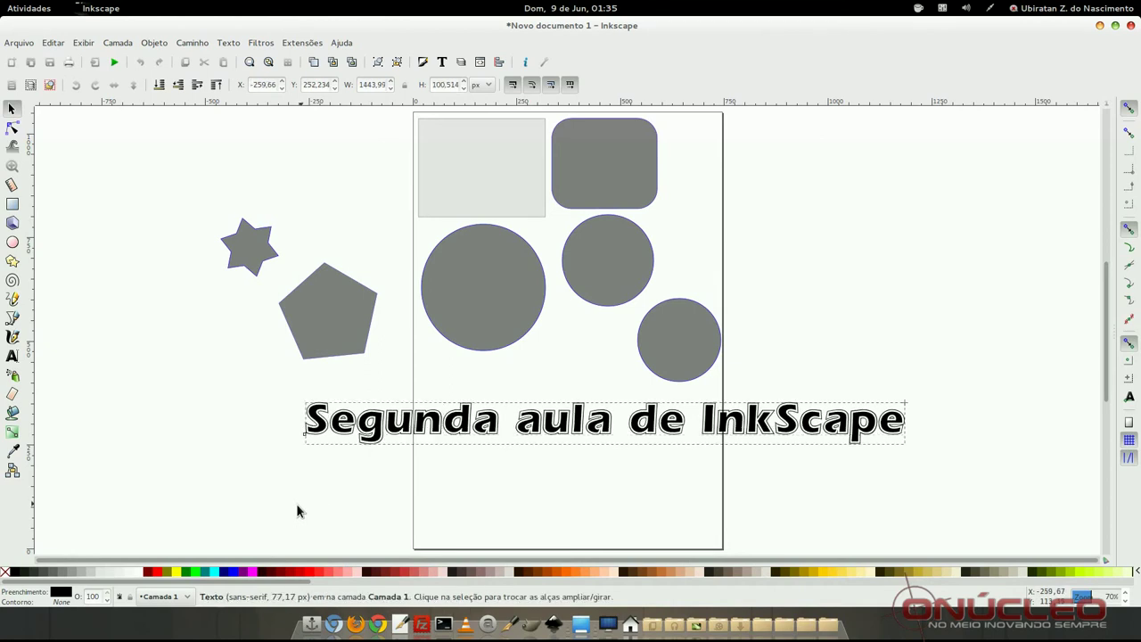
{"action": "left_click", "coordinate": [346, 429]}
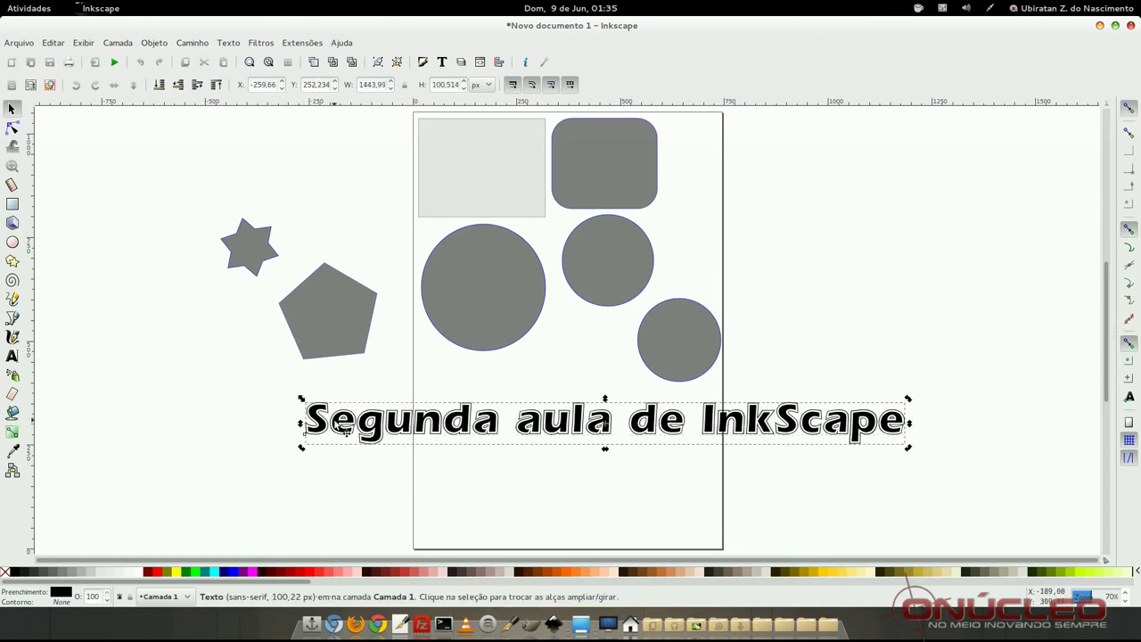
Set the title text to size 72, briefly make it vertical, then return it to horizontal
{"action": "double_click", "coordinate": [346, 429]}
{"action": "left_click_drag", "start_coordinate": [307, 418], "coordinate": [923, 422]}
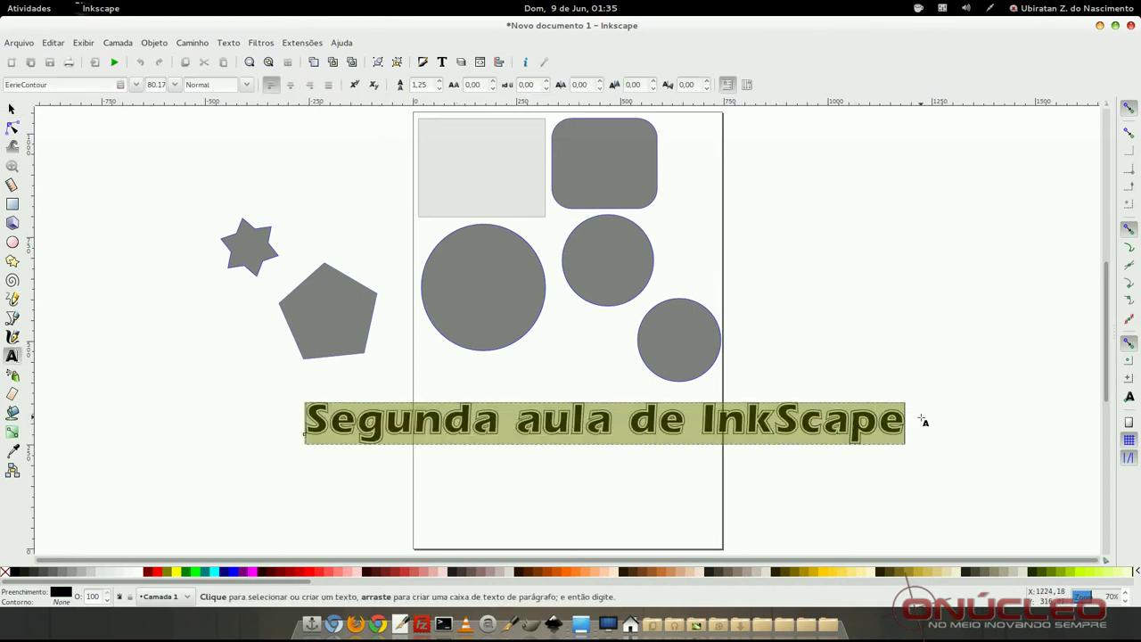
{"action": "left_click", "coordinate": [175, 84]}
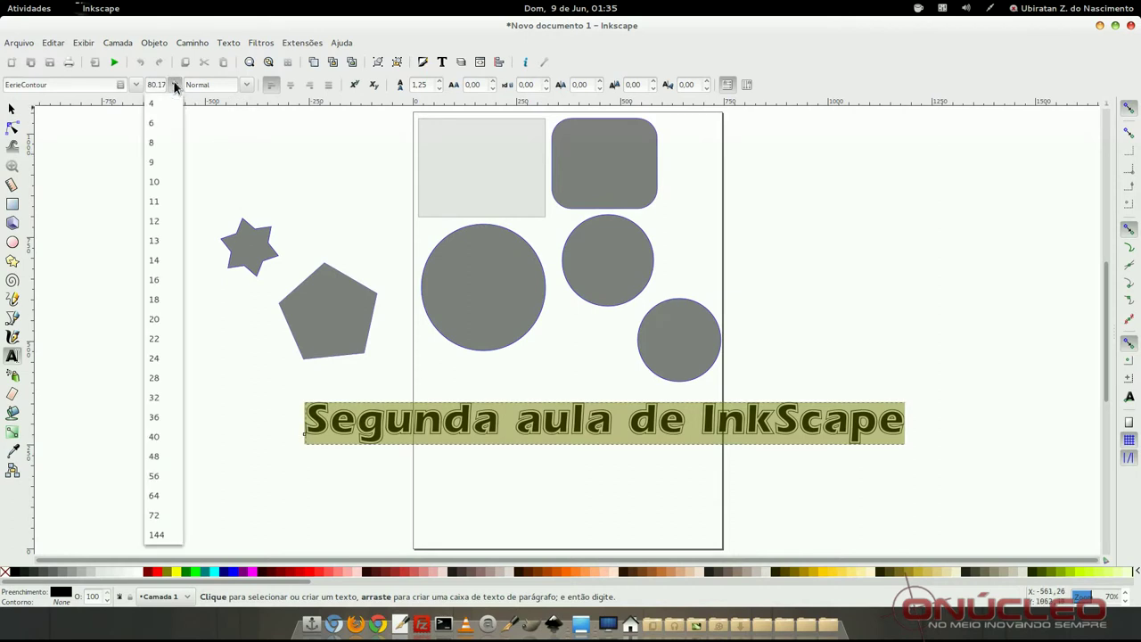
{"action": "left_click", "coordinate": [158, 514]}
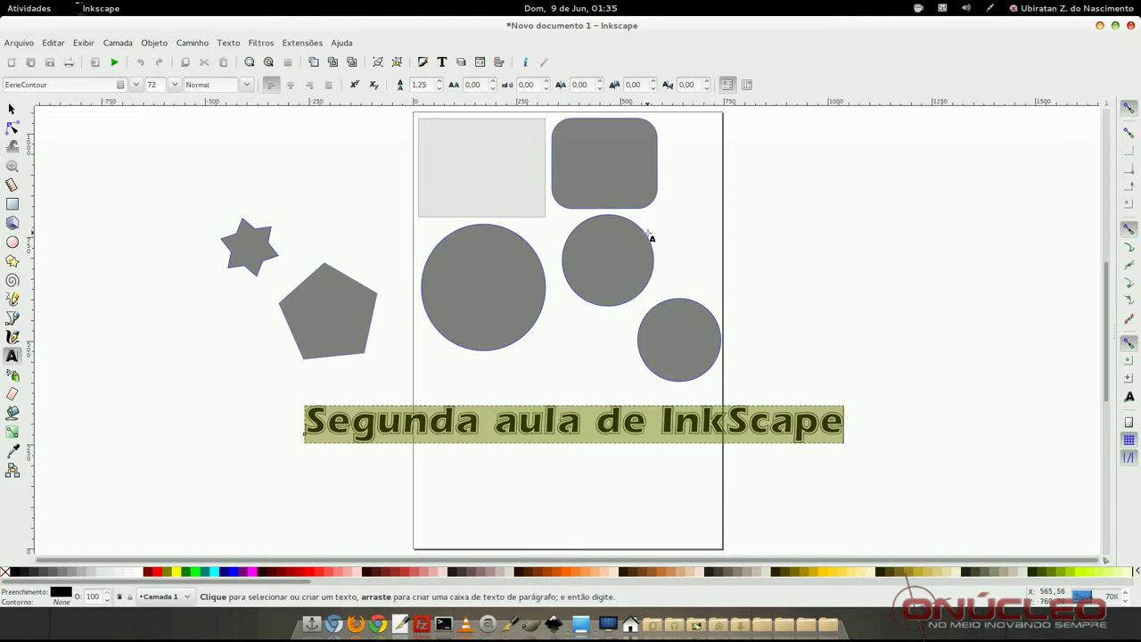
{"action": "left_click", "coordinate": [747, 85]}
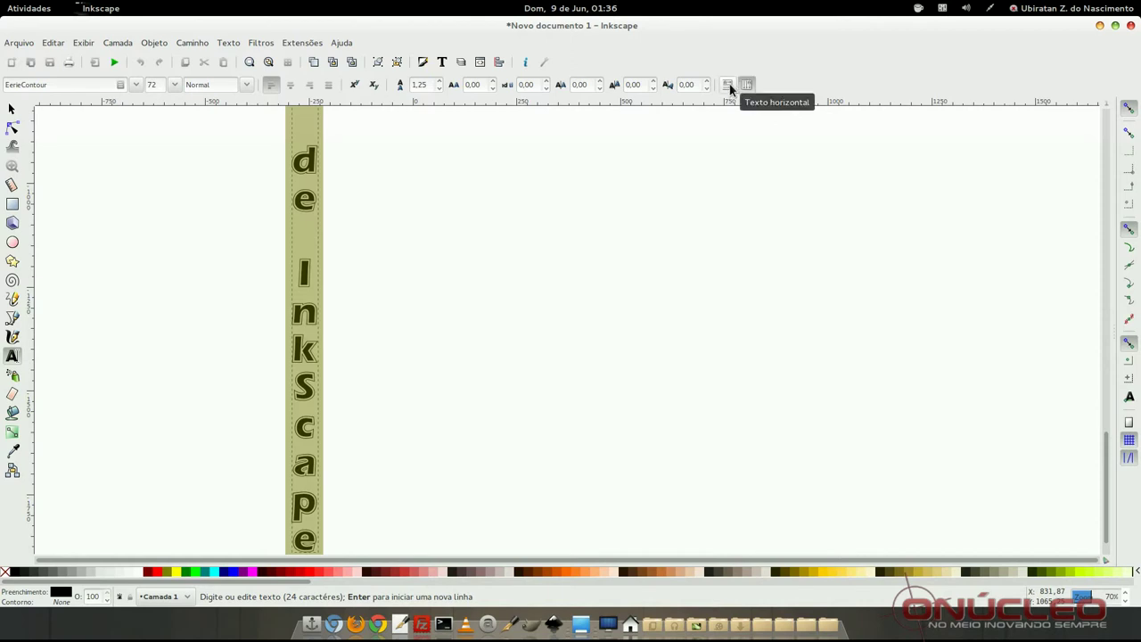
{"action": "left_click", "coordinate": [727, 85]}
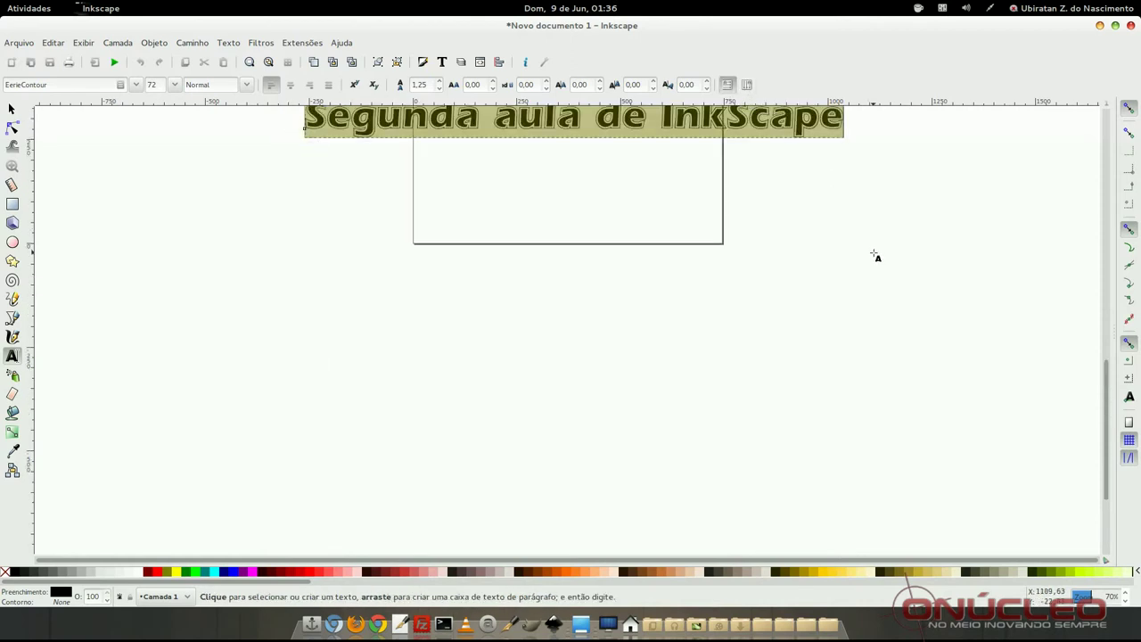
{"action": "scroll", "coordinate": [875, 256], "scroll_direction": "up", "scroll_amount": 8}
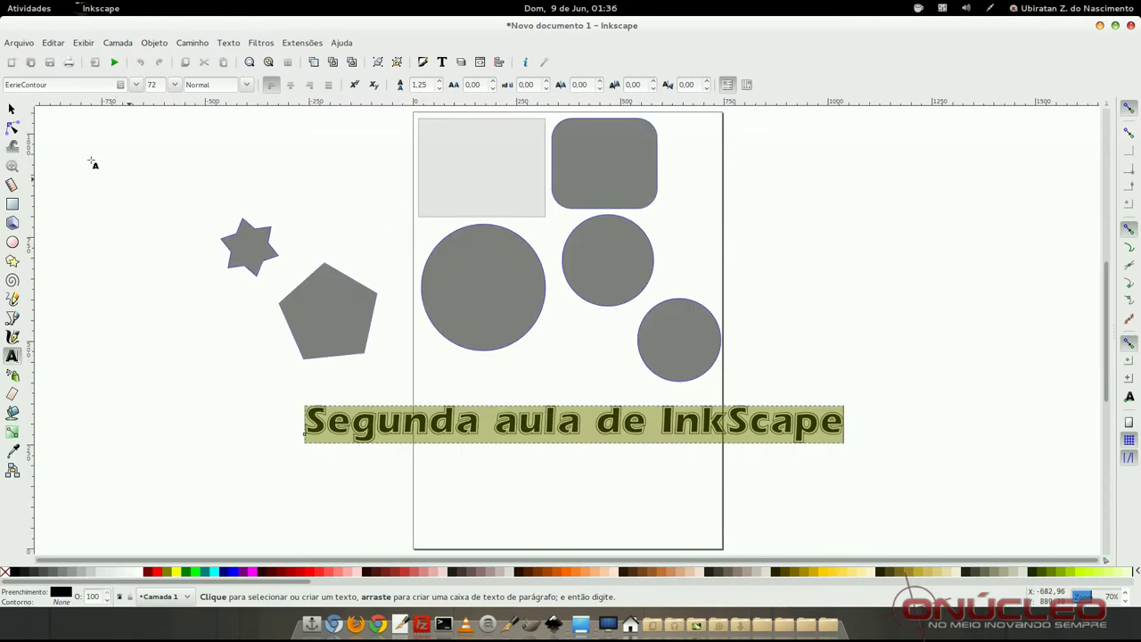
Change the title font to AdLib BT
{"action": "left_click", "coordinate": [248, 84]}
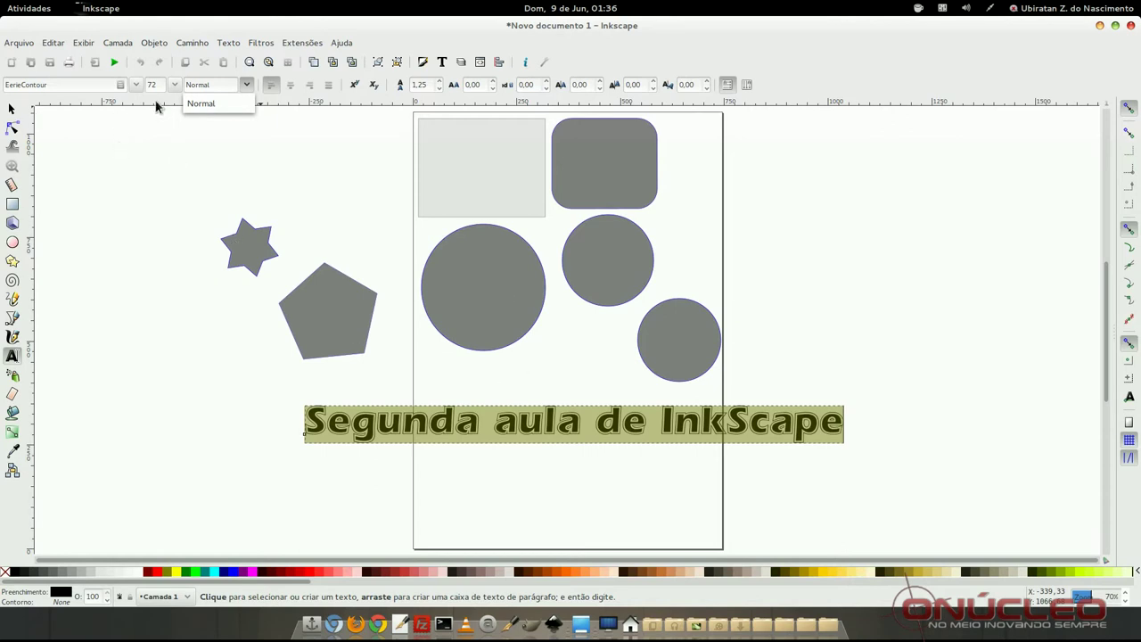
{"action": "left_click", "coordinate": [136, 85]}
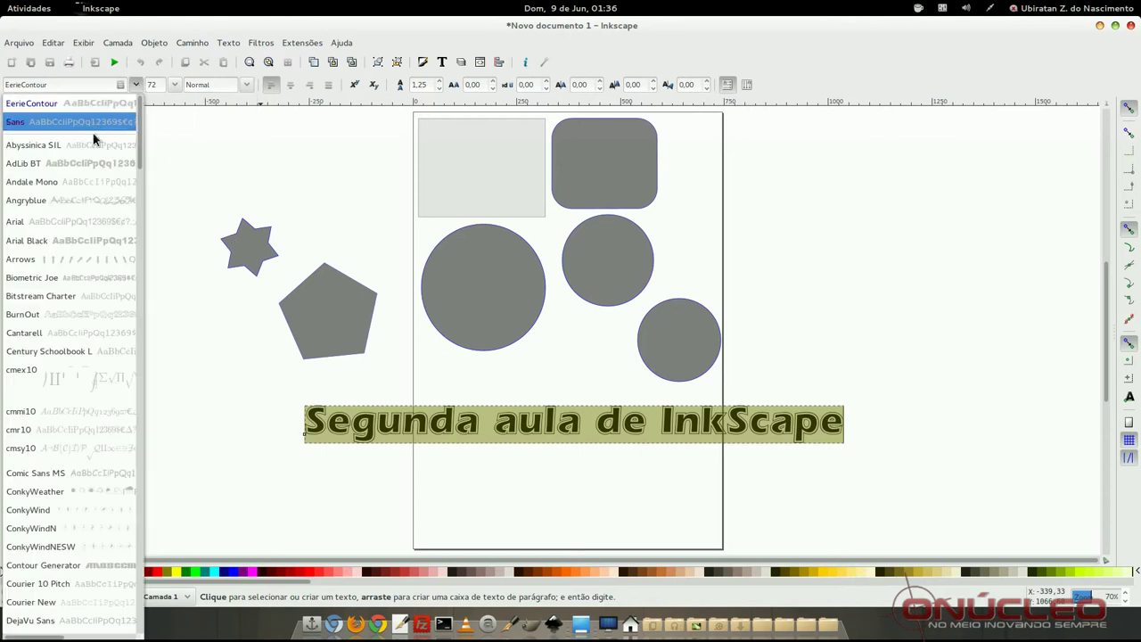
{"action": "left_click", "coordinate": [77, 163]}
{"action": "left_click", "coordinate": [246, 85]}
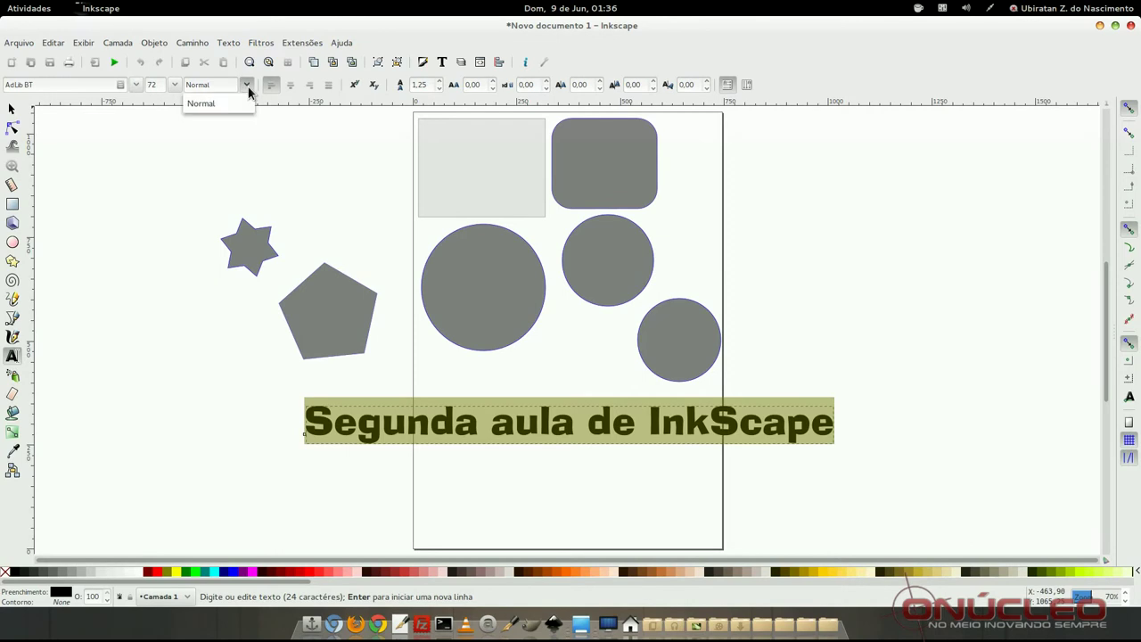
Browse the font list again, keep AdLib BT, and finish text editing
{"action": "left_click", "coordinate": [132, 83]}
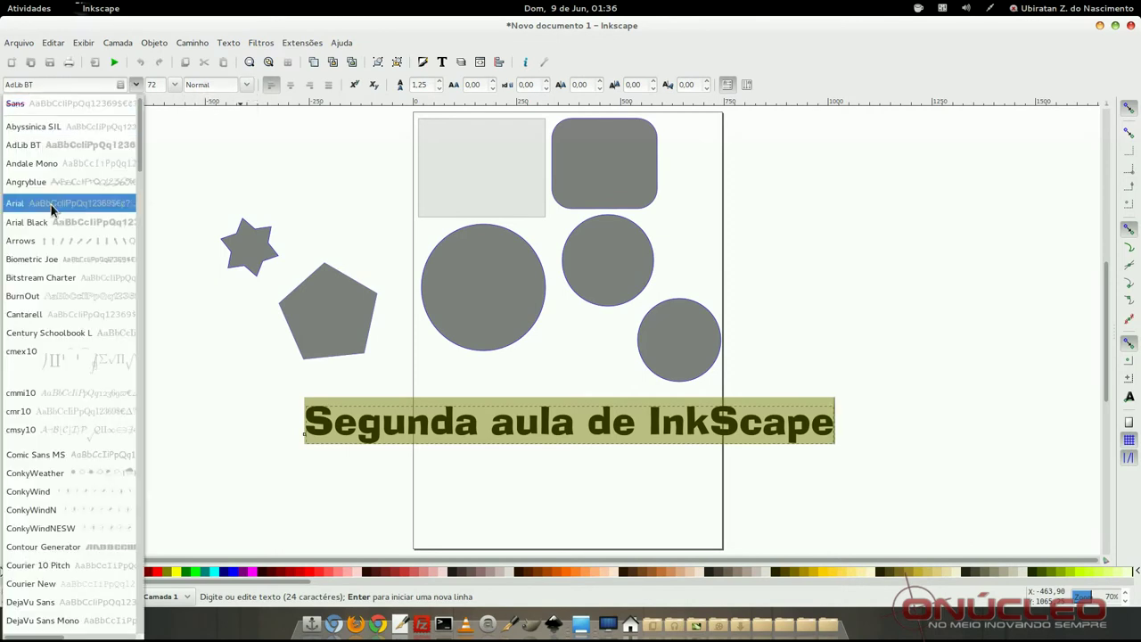
{"action": "scroll", "coordinate": [62, 256], "scroll_direction": "down", "scroll_amount": 2}
{"action": "scroll", "coordinate": [63, 275], "scroll_direction": "down", "scroll_amount": 3}
{"action": "scroll", "coordinate": [63, 275], "scroll_direction": "down", "scroll_amount": 3}
{"action": "scroll", "coordinate": [63, 277], "scroll_direction": "down", "scroll_amount": 2}
{"action": "scroll", "coordinate": [63, 278], "scroll_direction": "down", "scroll_amount": 2}
{"action": "scroll", "coordinate": [63, 281], "scroll_direction": "down", "scroll_amount": 2}
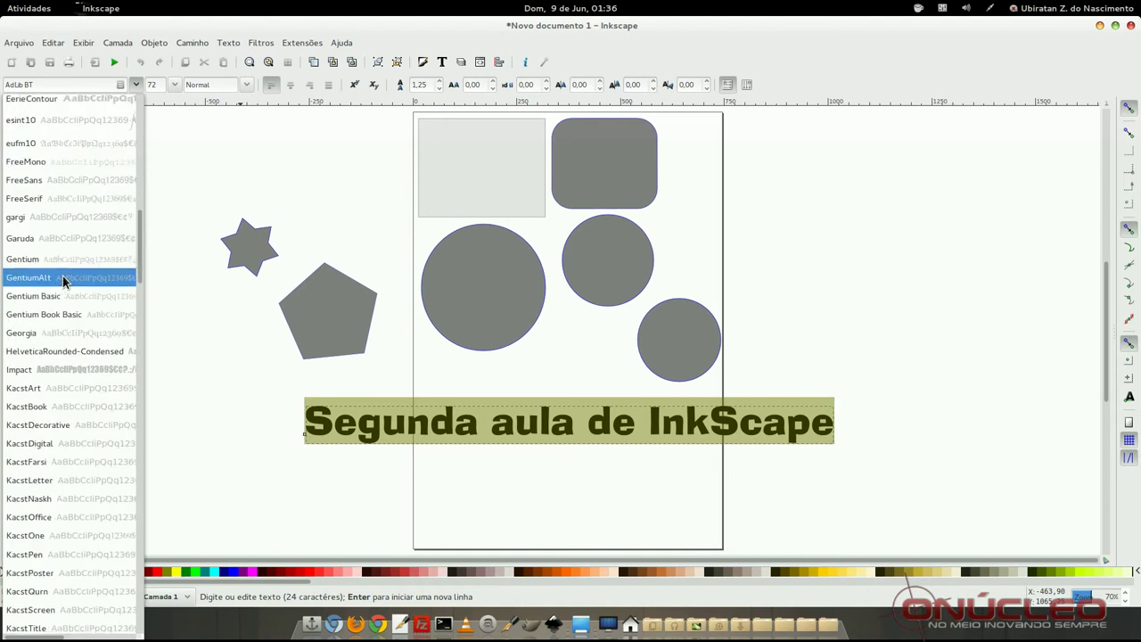
{"action": "scroll", "coordinate": [63, 281], "scroll_direction": "down", "scroll_amount": 4}
{"action": "scroll", "coordinate": [62, 278], "scroll_direction": "down", "scroll_amount": 2}
{"action": "scroll", "coordinate": [55, 281], "scroll_direction": "down", "scroll_amount": 2}
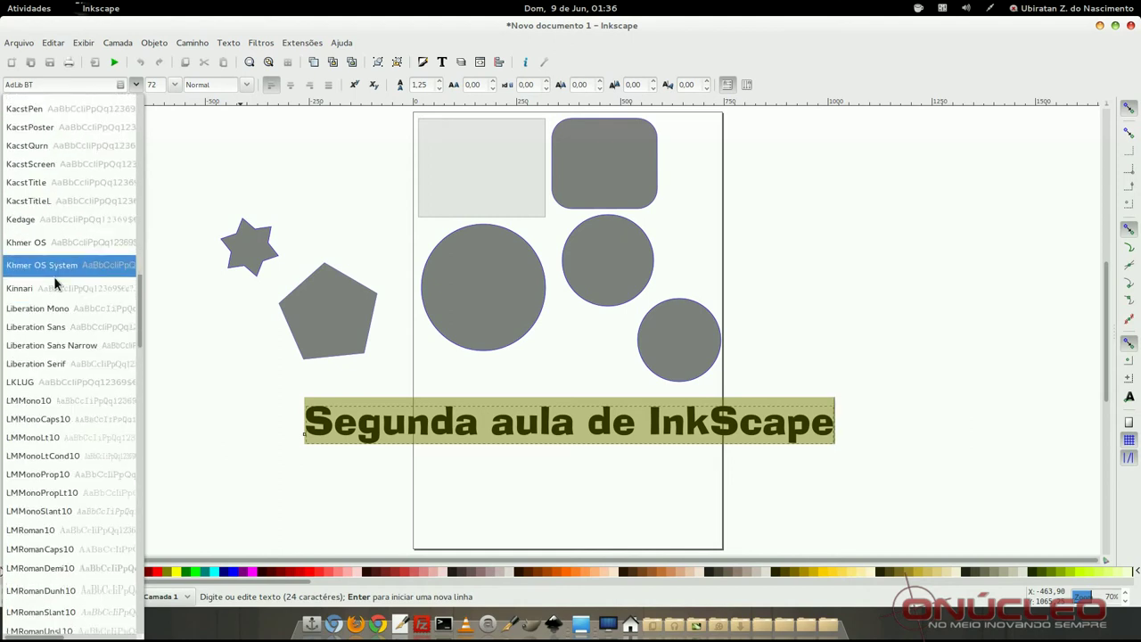
{"action": "left_click", "coordinate": [184, 299]}
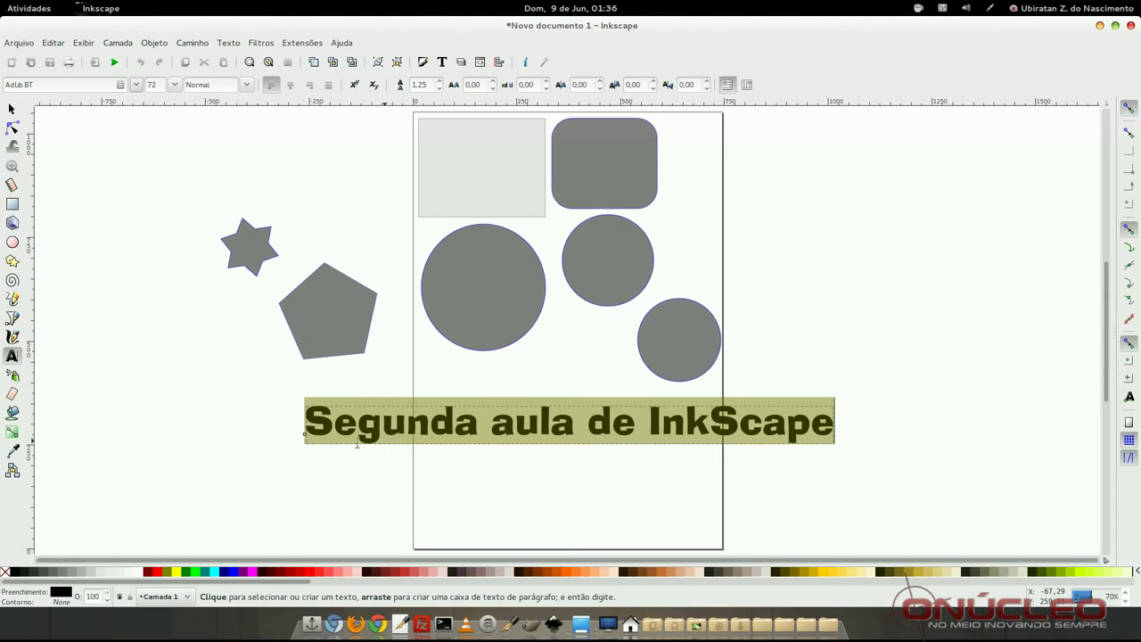
{"action": "left_click", "coordinate": [11, 107]}
Shift the title slightly right, then lower it toward the bottom of the page
{"action": "left_click", "coordinate": [230, 445]}
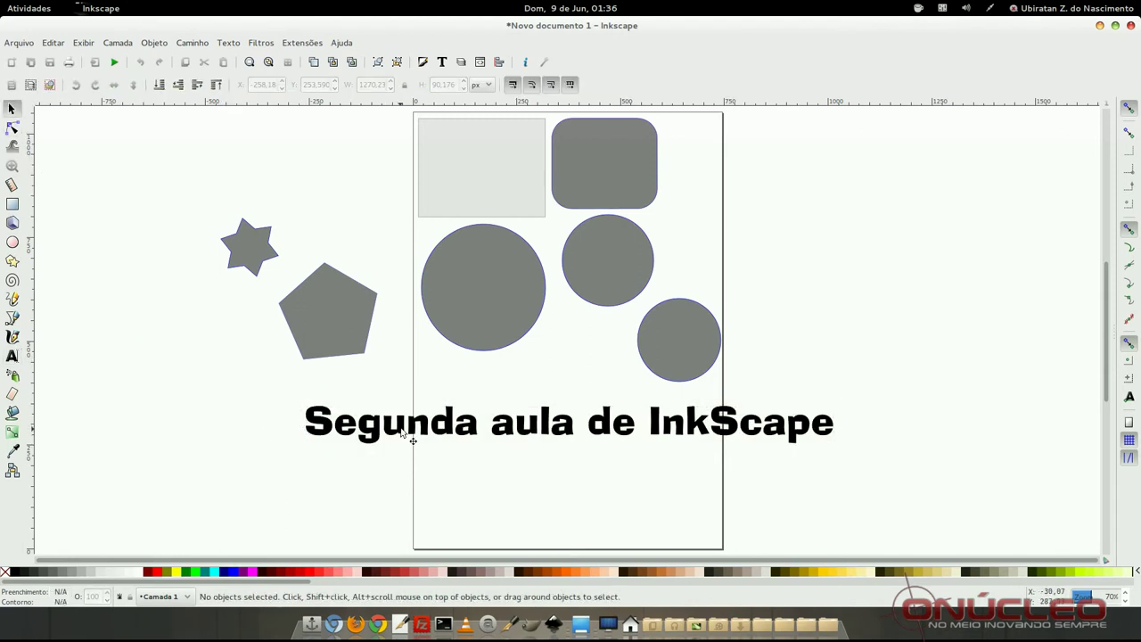
{"action": "left_click_drag", "start_coordinate": [412, 437], "coordinate": [454, 438]}
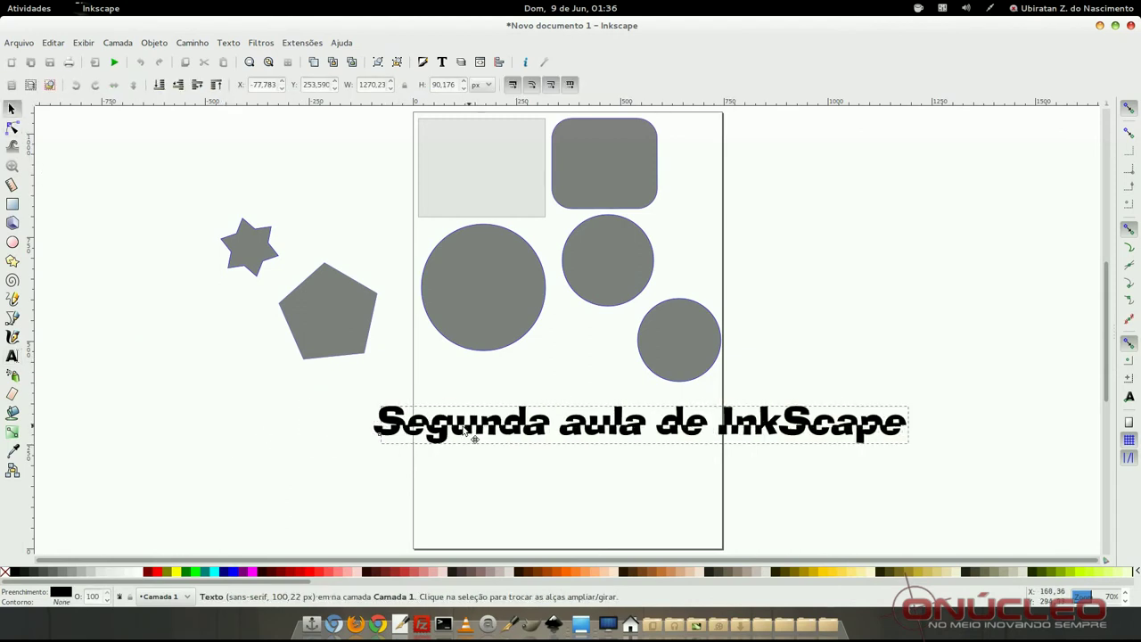
{"action": "left_click", "coordinate": [162, 427]}
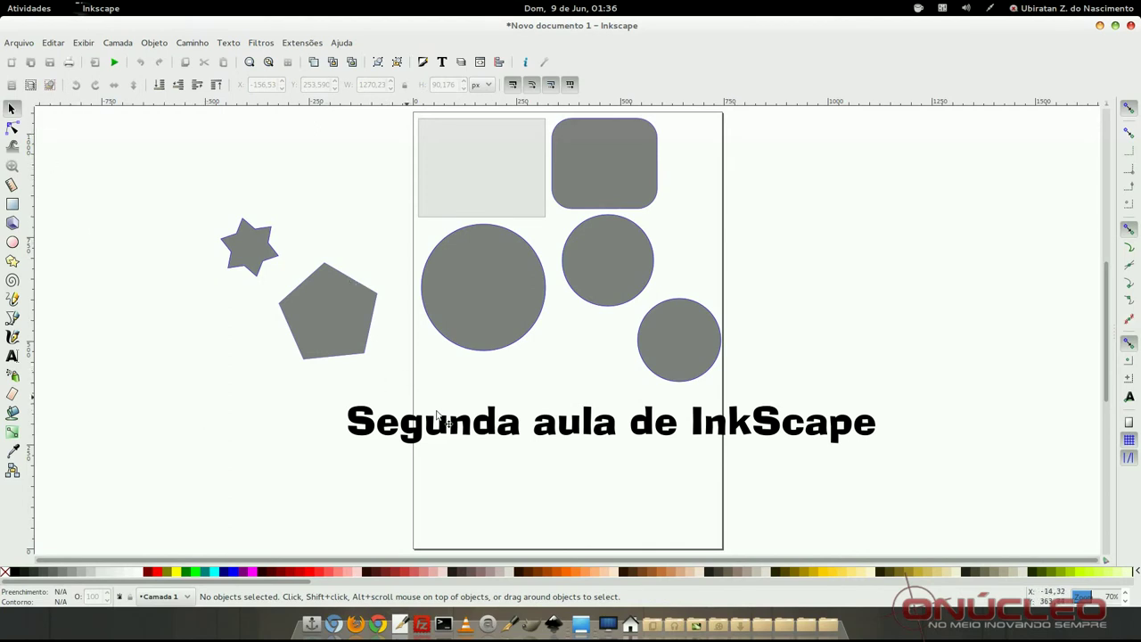
{"action": "left_click_drag", "start_coordinate": [465, 435], "coordinate": [445, 484]}
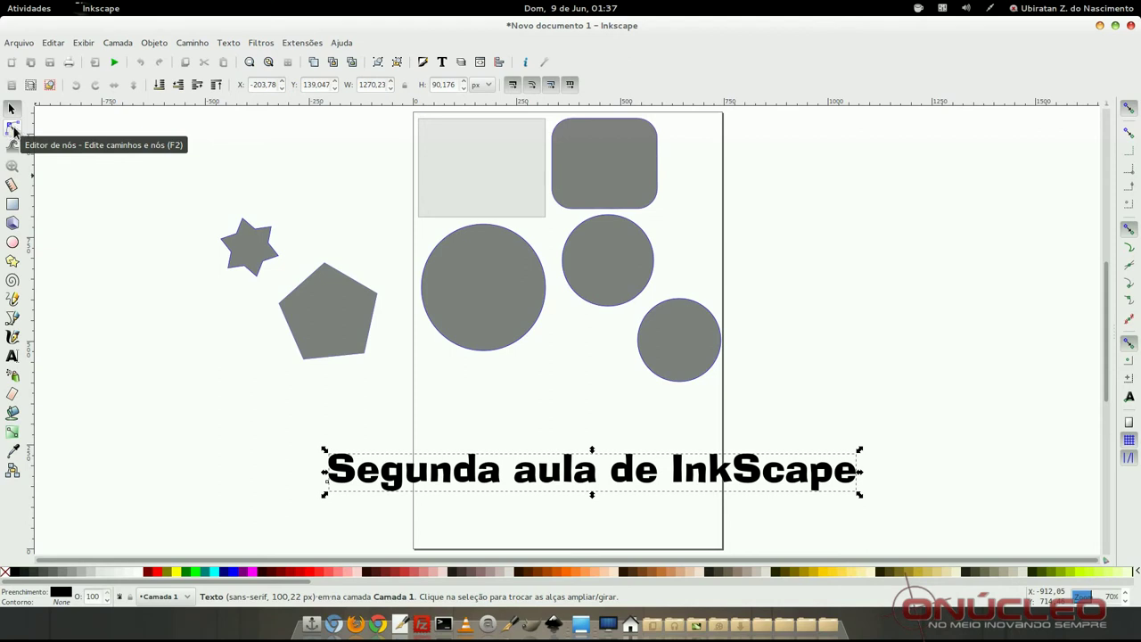
Stretch the small star into thin twisted spikes and move it up-left
{"action": "left_click", "coordinate": [12, 129]}
{"action": "left_click", "coordinate": [261, 252]}
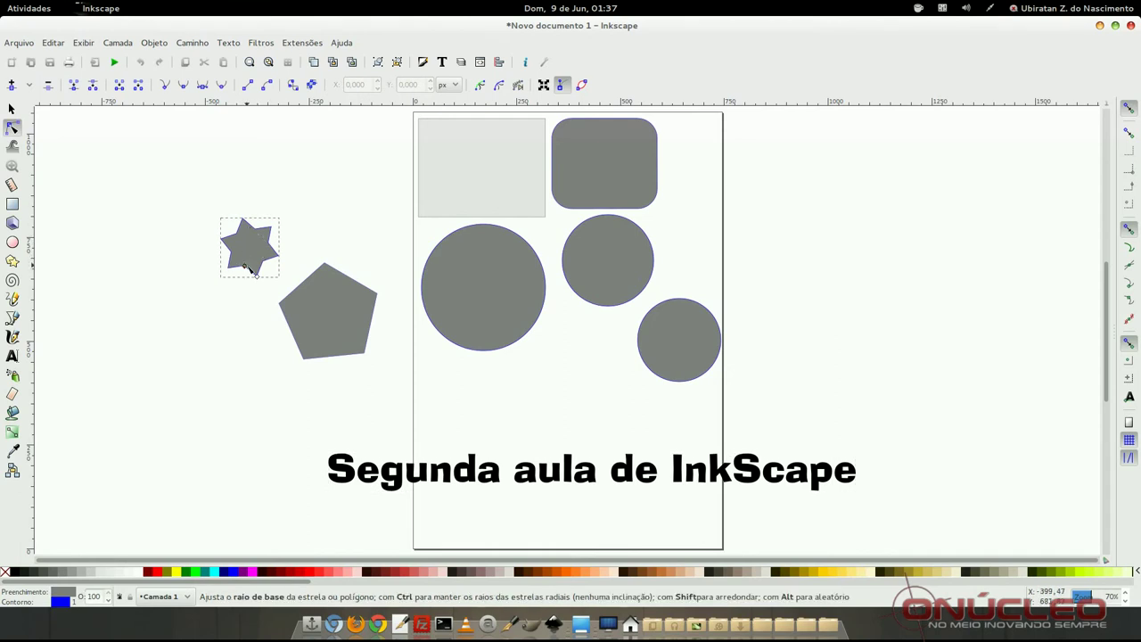
{"action": "mouse_move", "coordinate": [244, 267]}
{"action": "left_mouse_down"}
{"action": "mouse_move", "coordinate": [164, 252]}
{"action": "mouse_move", "coordinate": [189, 158]}
{"action": "mouse_move", "coordinate": [202, 181]}
{"action": "left_mouse_up"}
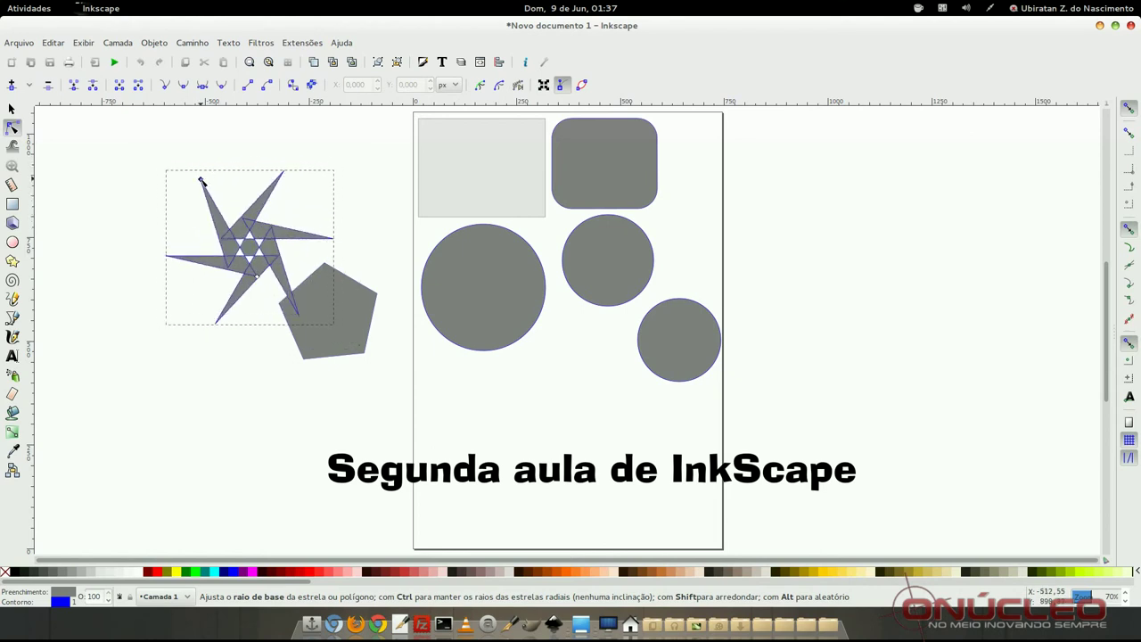
{"action": "left_click", "coordinate": [12, 108]}
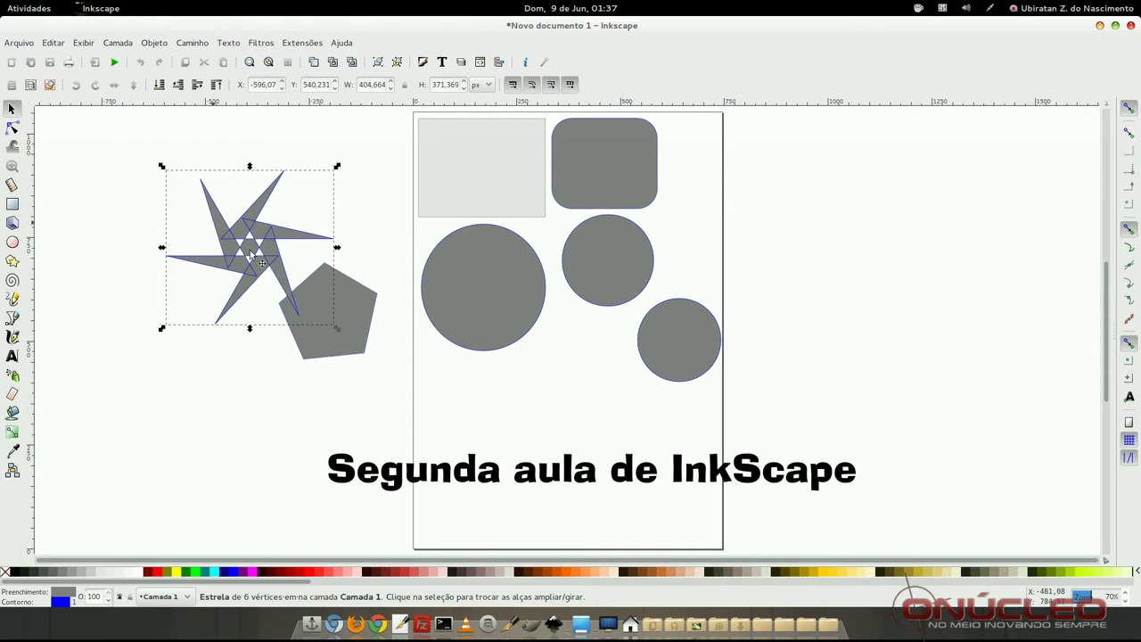
{"action": "left_click_drag", "start_coordinate": [246, 237], "coordinate": [173, 220]}
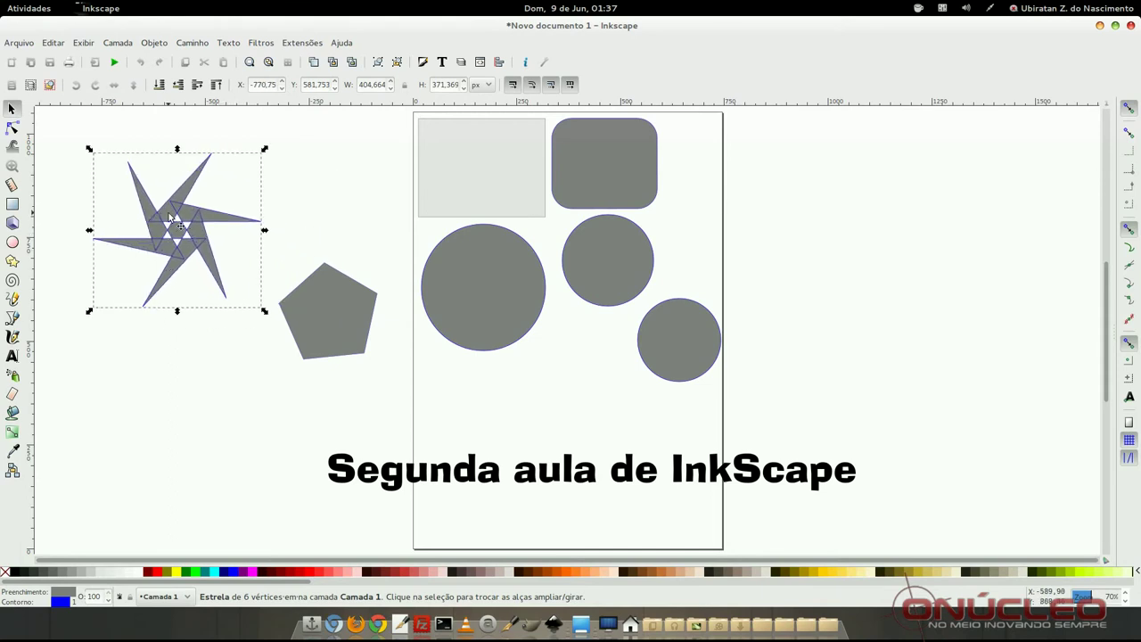
{"action": "left_click", "coordinate": [11, 127]}
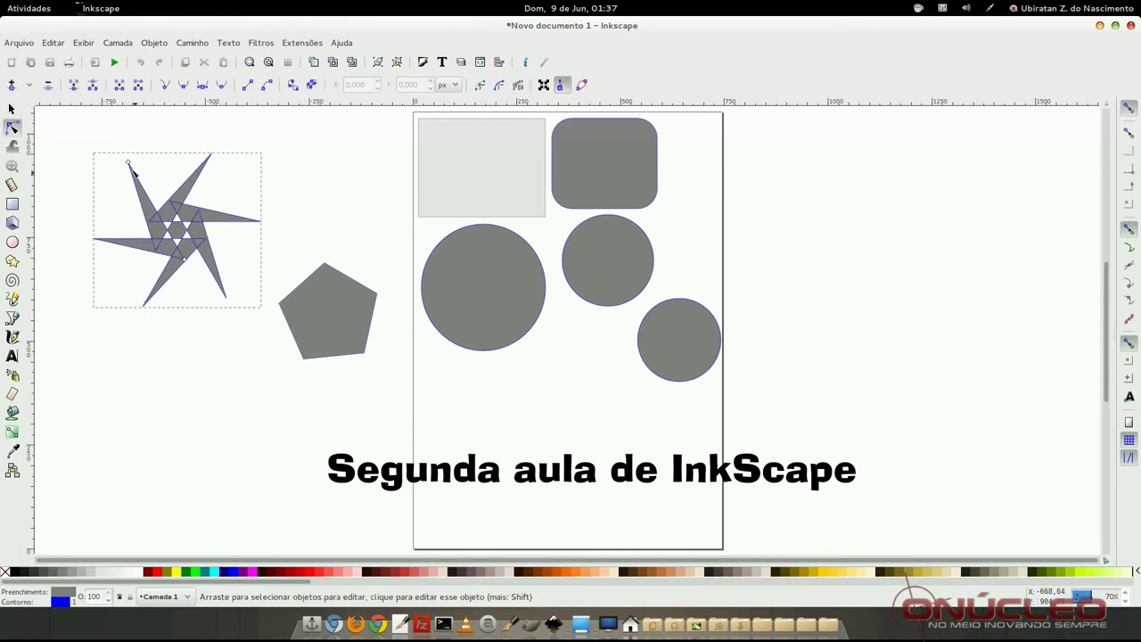
{"action": "left_click_drag", "start_coordinate": [129, 164], "coordinate": [144, 169]}
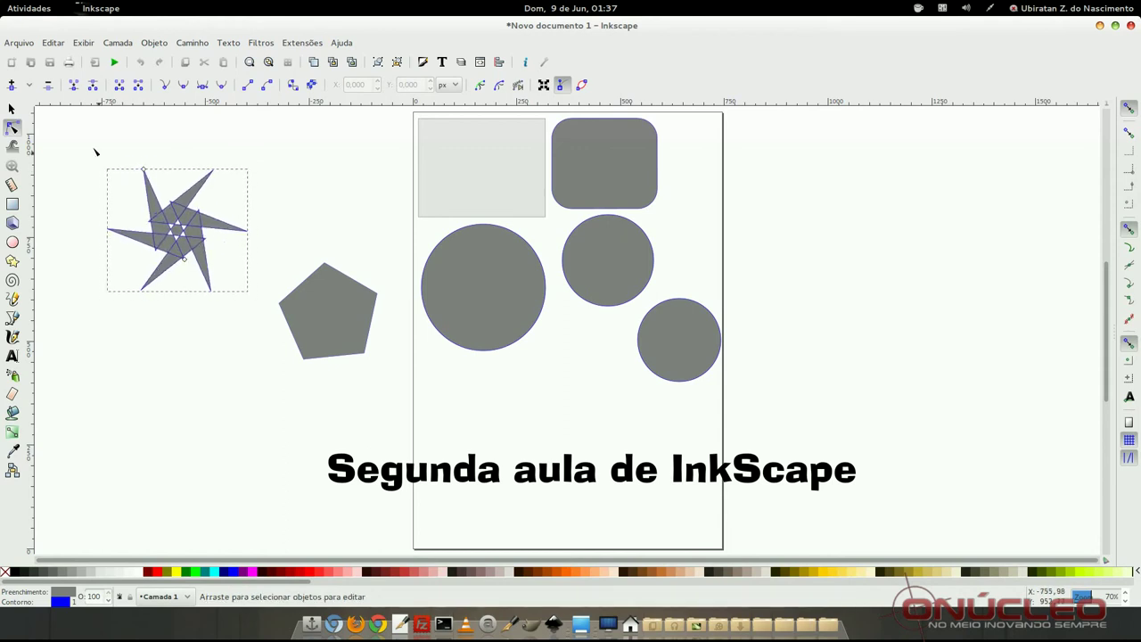
Select the large circle, then the light grey rectangle
{"action": "left_click", "coordinate": [513, 284]}
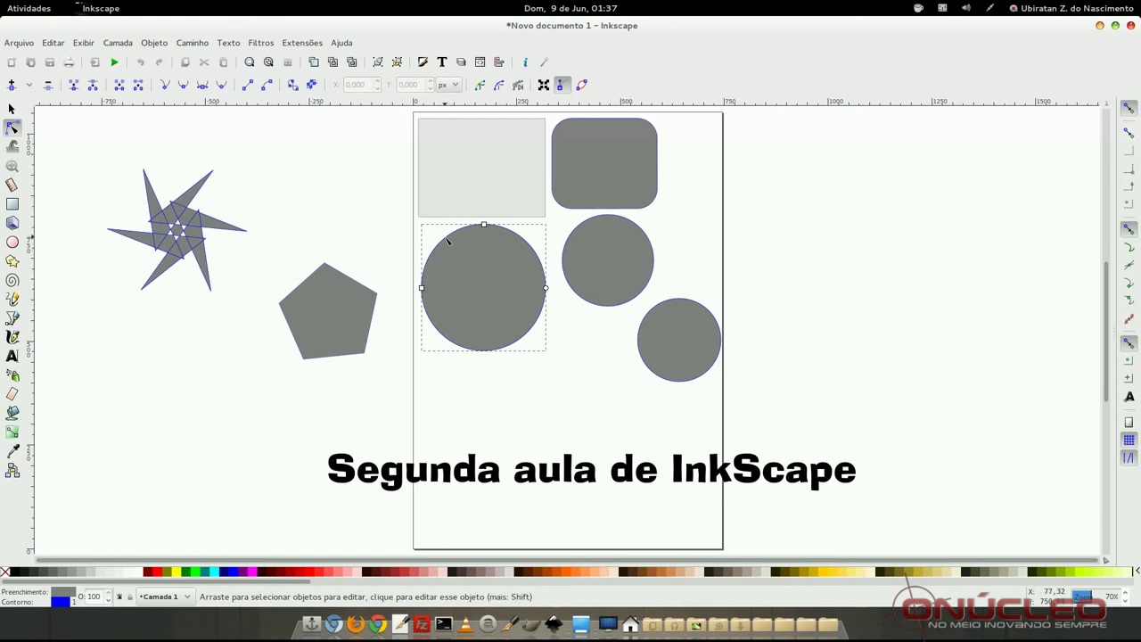
{"action": "key", "text": "Escape"}
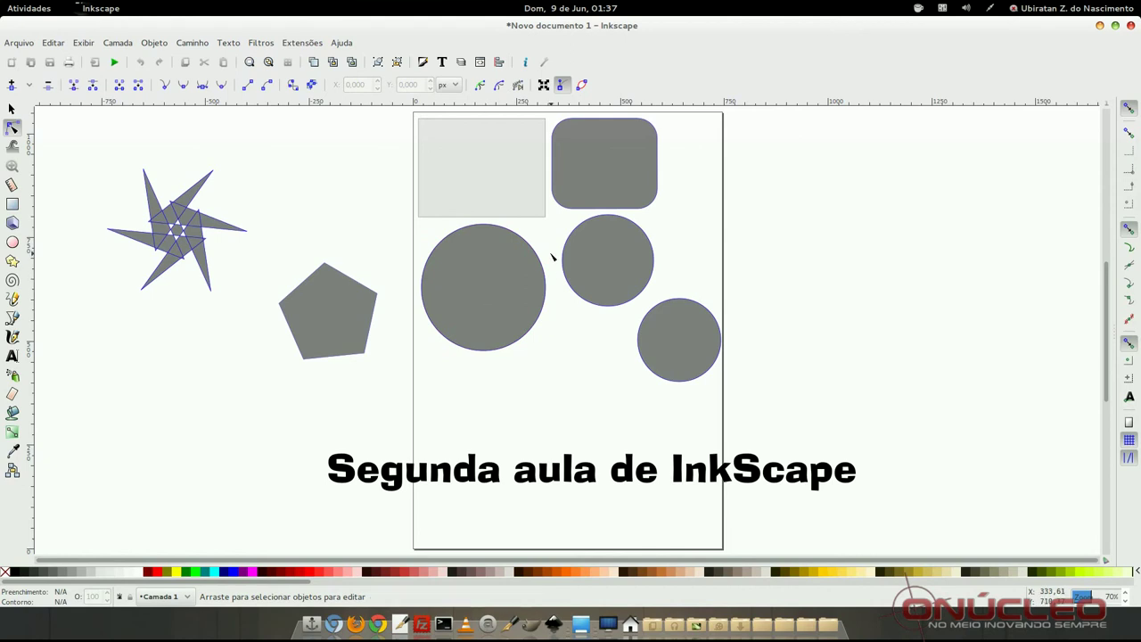
{"action": "left_click", "coordinate": [537, 260]}
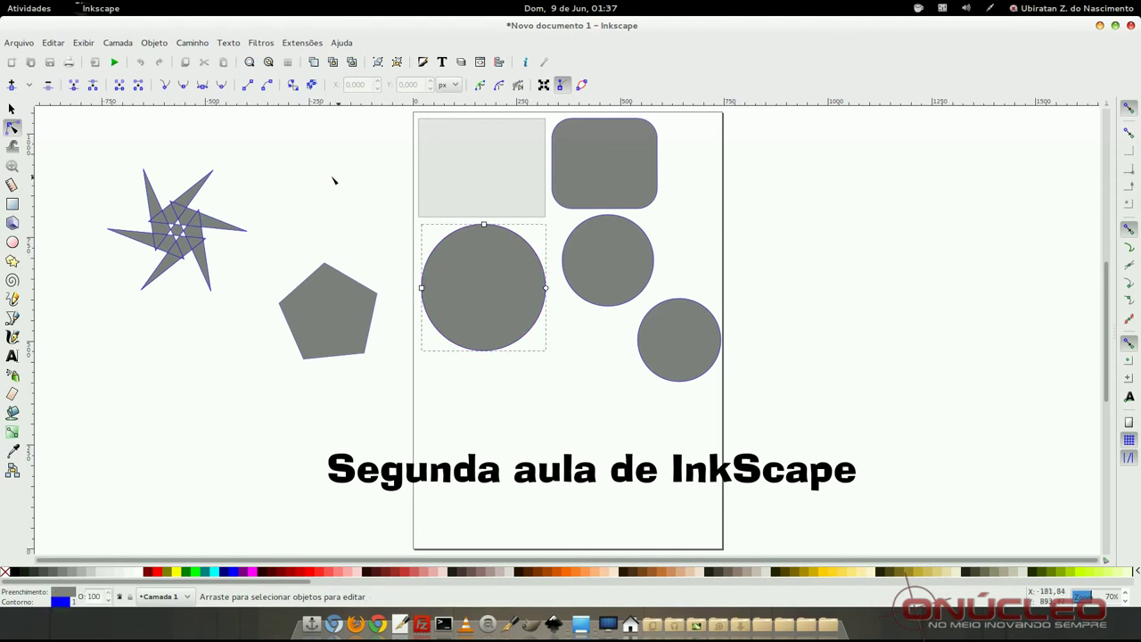
{"action": "left_click", "coordinate": [490, 150]}
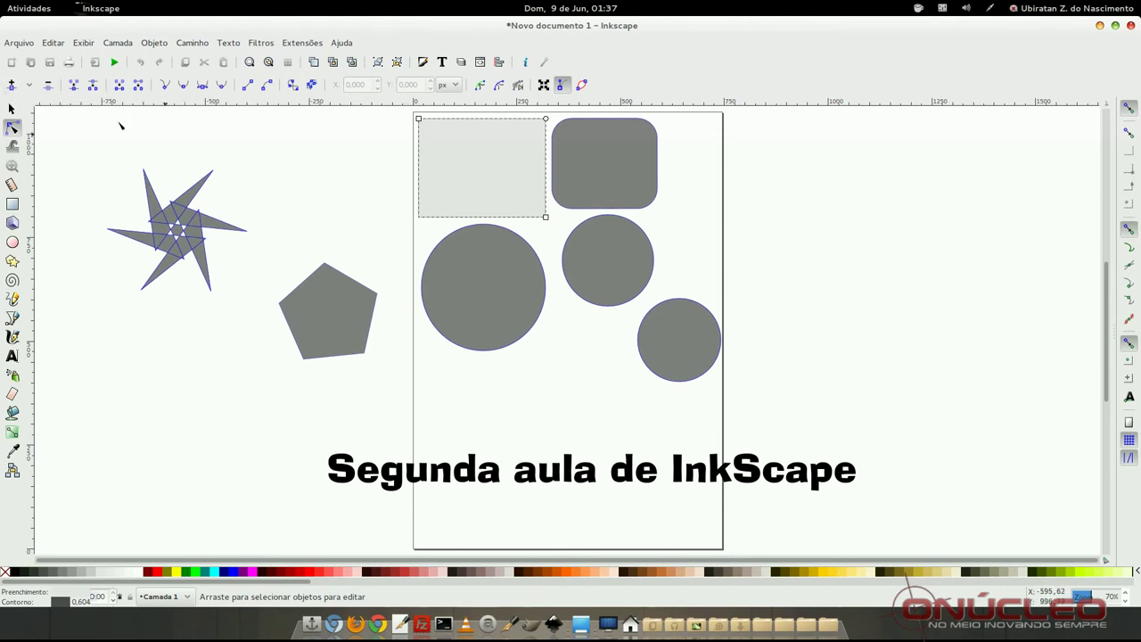
Squash the large circle into a wider ellipse and fatten the twisted star's spikes
{"action": "left_click", "coordinate": [445, 273]}
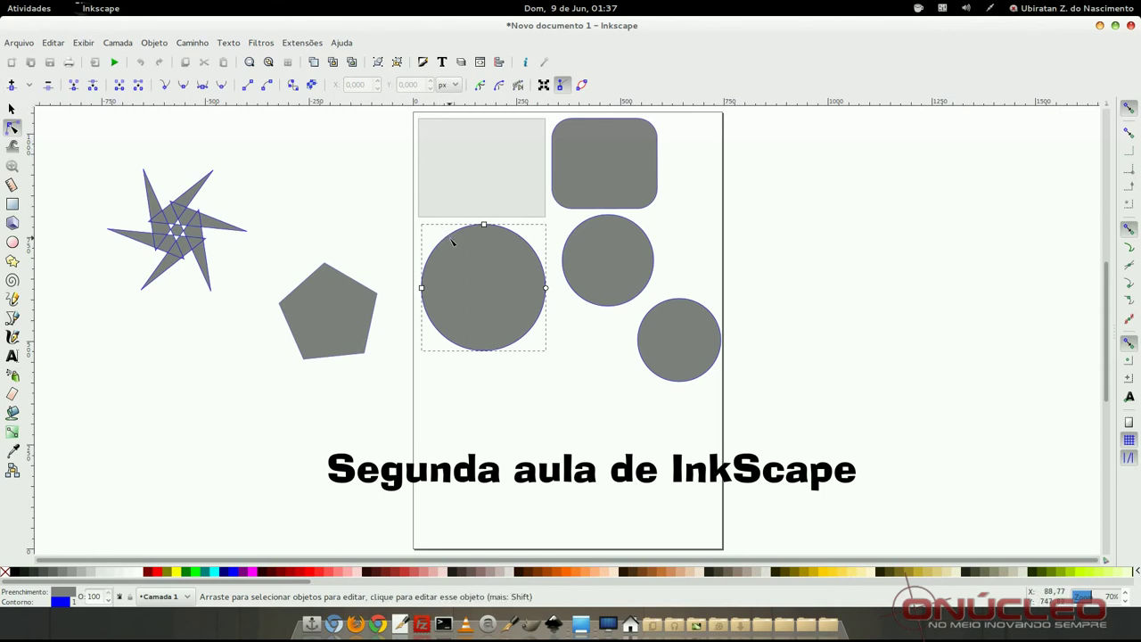
{"action": "left_click_drag", "start_coordinate": [483, 226], "coordinate": [483, 240]}
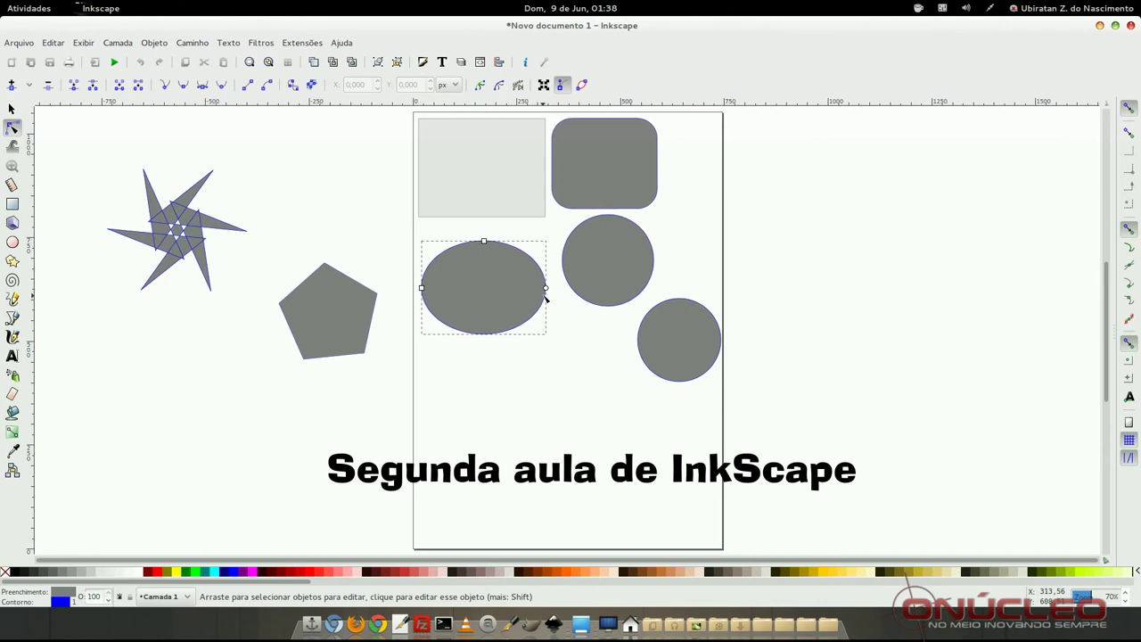
{"action": "left_click", "coordinate": [208, 284]}
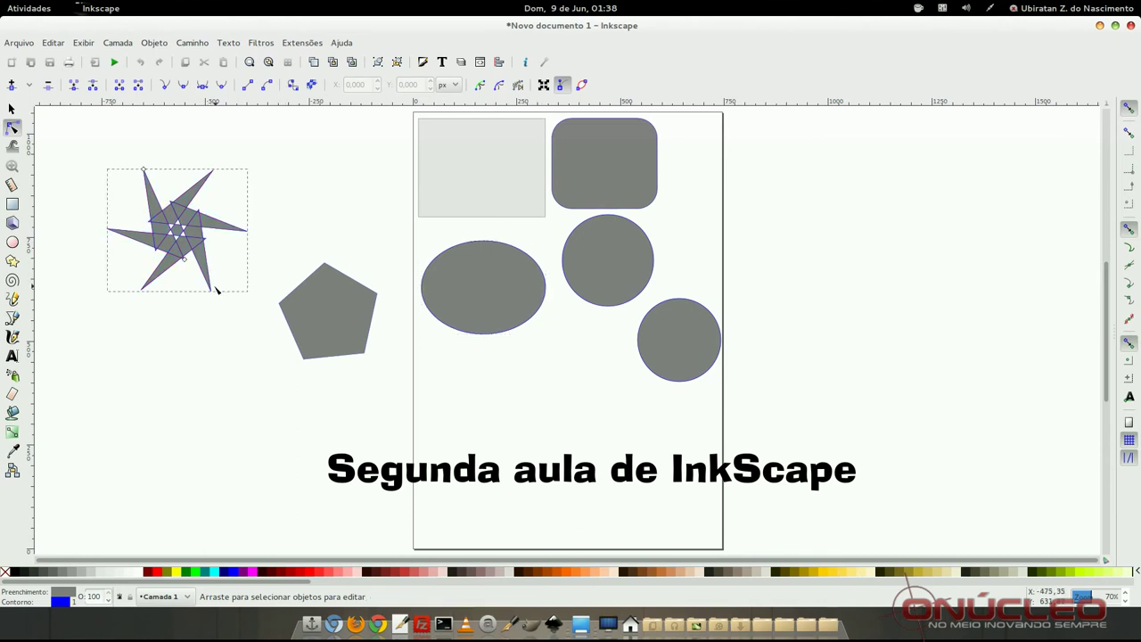
{"action": "left_click_drag", "start_coordinate": [184, 256], "coordinate": [197, 272]}
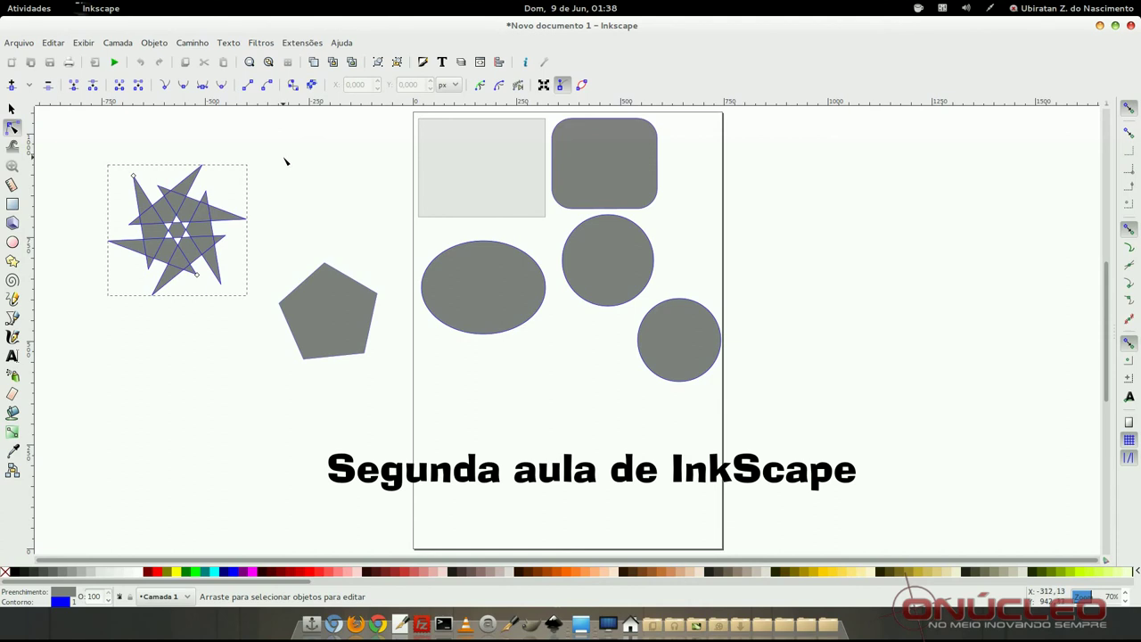
Select the light grey and rounded rectangles, then deselect
{"action": "left_click", "coordinate": [473, 168]}
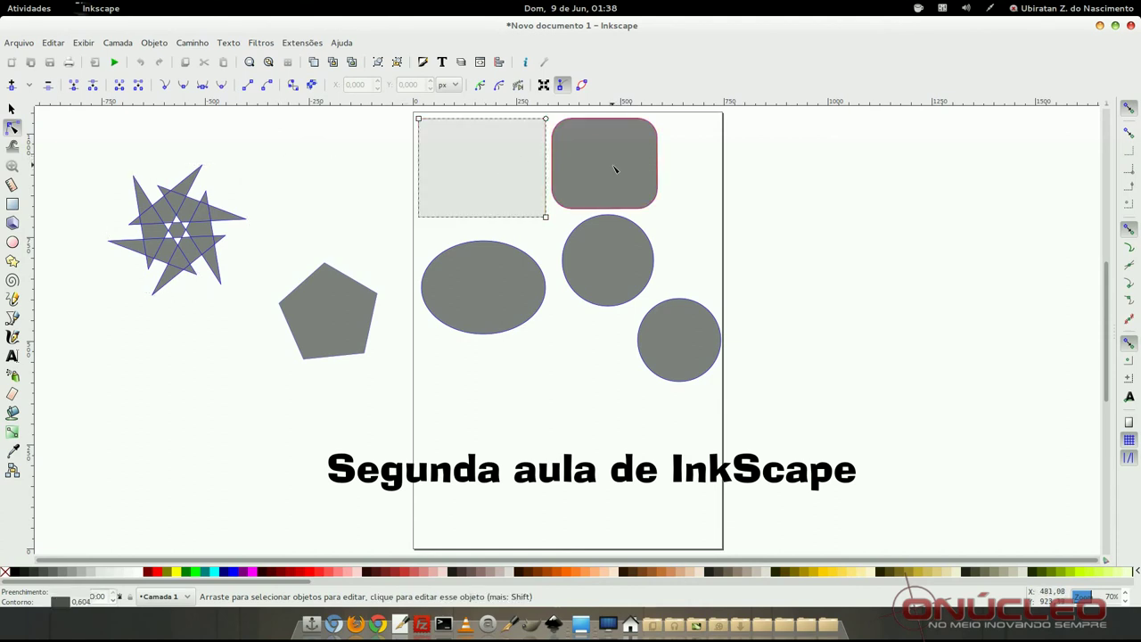
{"action": "left_click", "coordinate": [614, 170]}
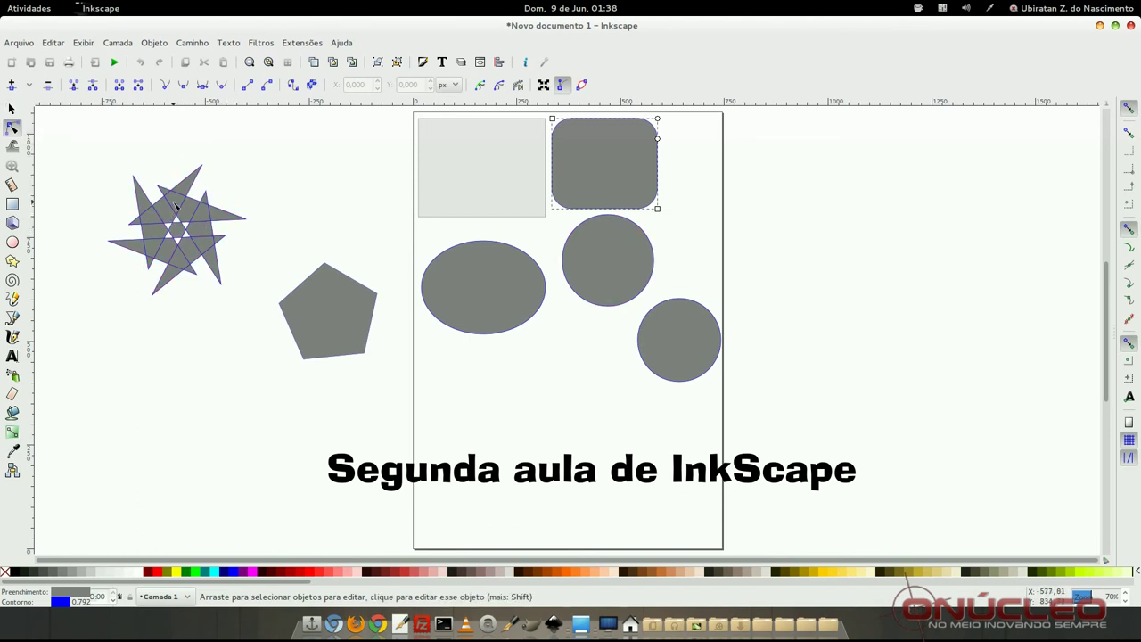
{"action": "left_click", "coordinate": [227, 196]}
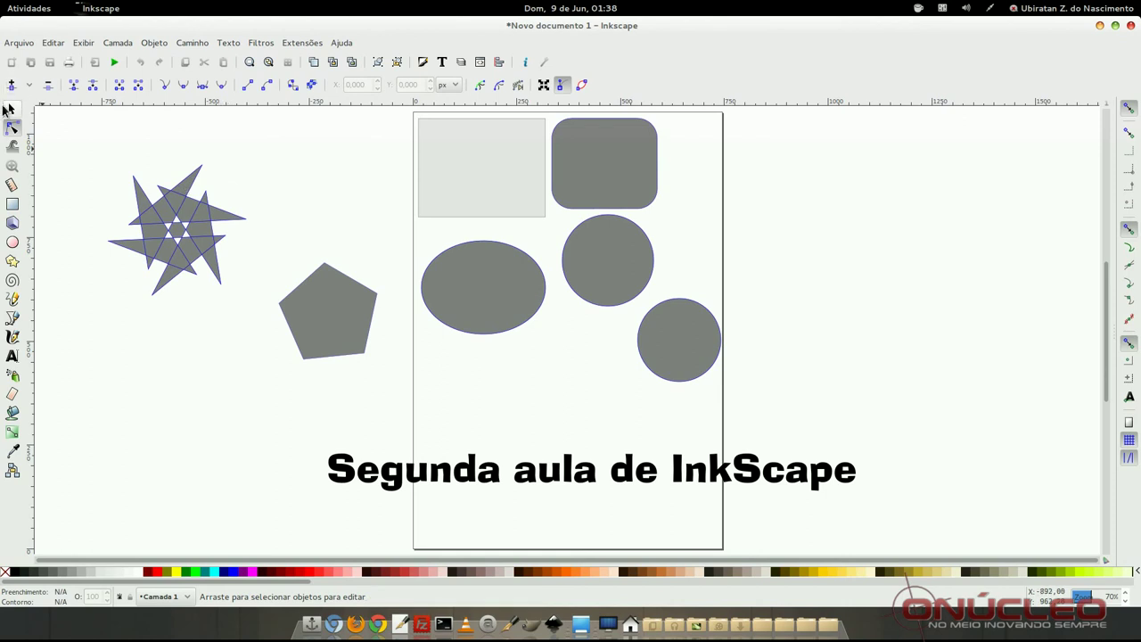
Move the twisted star up and right, just above the pentagon, then deselect it
{"action": "left_click", "coordinate": [7, 107]}
{"action": "left_click_drag", "start_coordinate": [183, 210], "coordinate": [282, 182]}
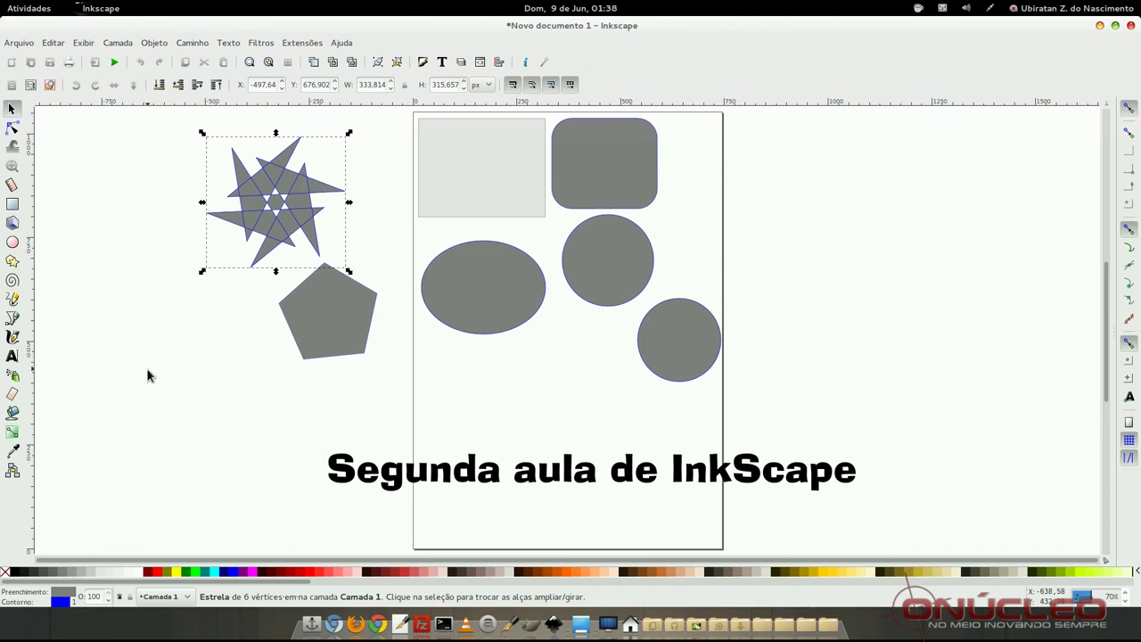
{"action": "left_click", "coordinate": [148, 374]}
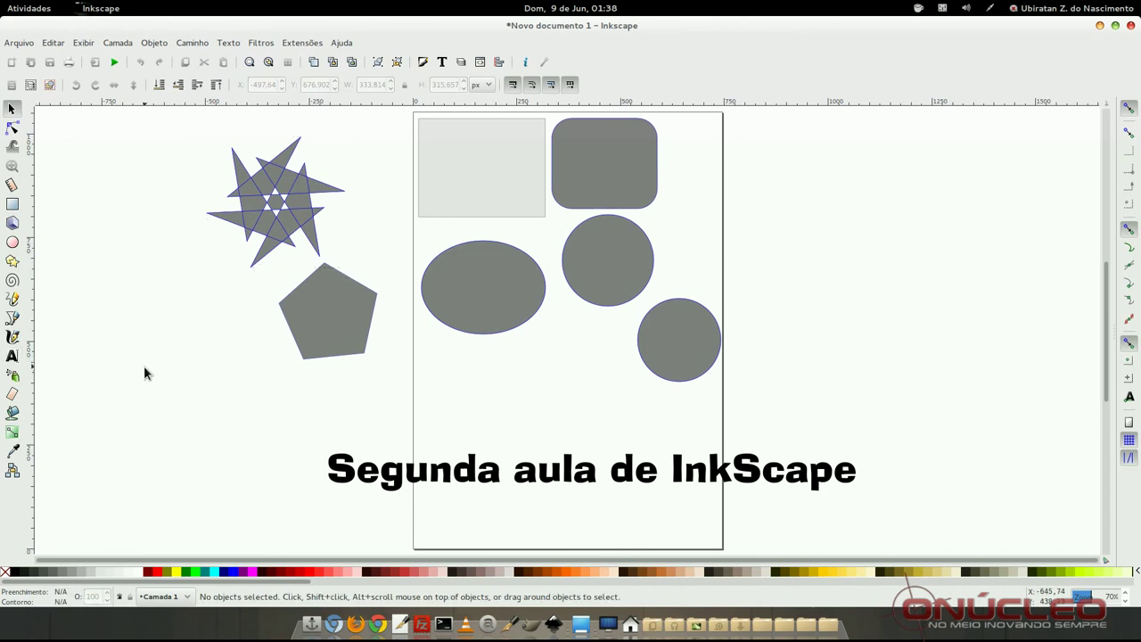